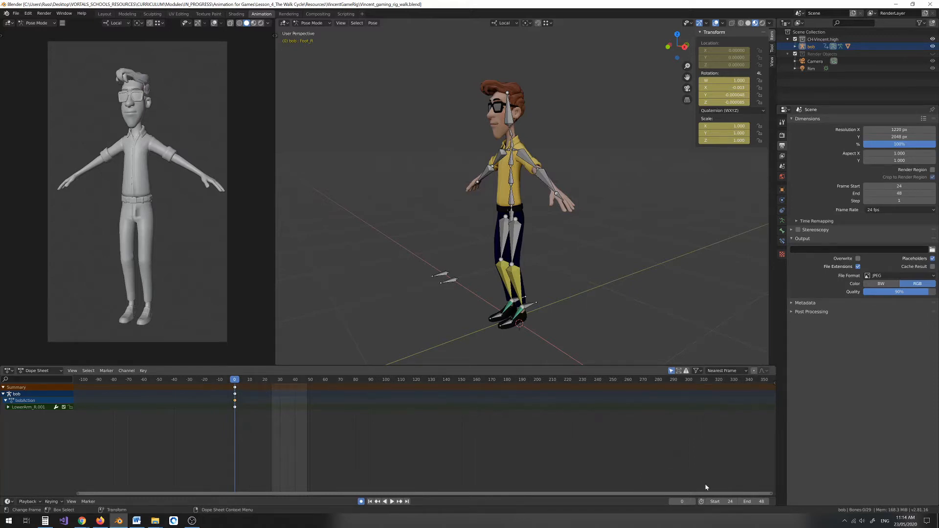
Set the animation's start frame to 0 and end frame to 24, and briefly play the range.
left_click(728, 502)
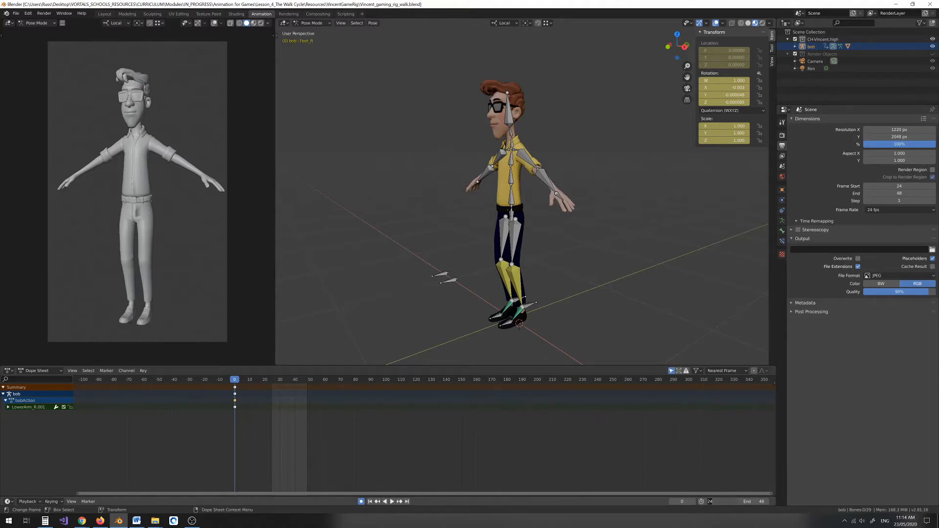
key("Return")
left_click(754, 502)
type("24")
key("Return")
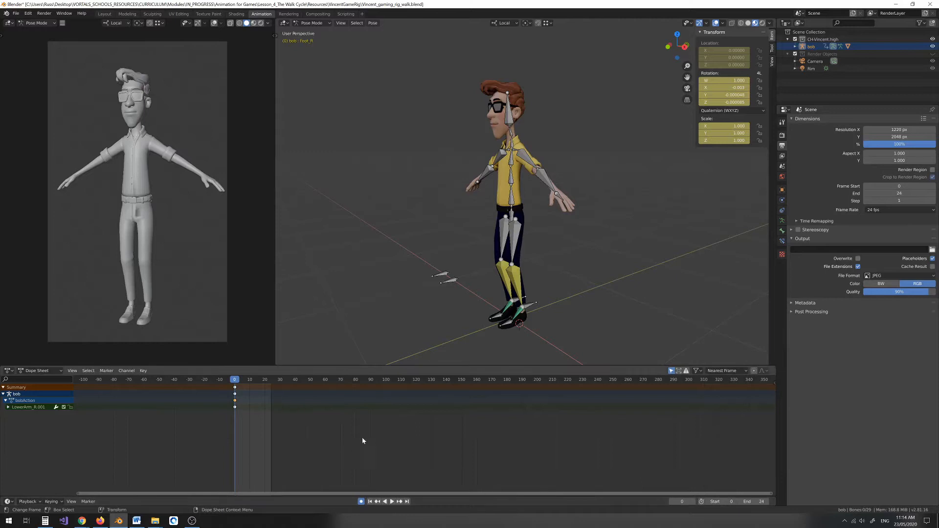
key("space")
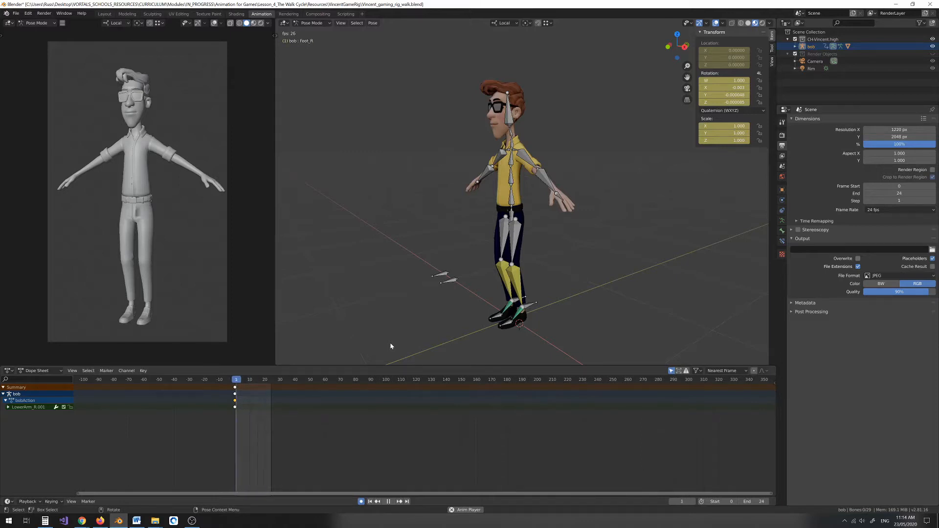
key("Escape")
Try lifting the character's right foot along the Z axis with its IK control.
middle_click_drag(390, 346, 479, 220)
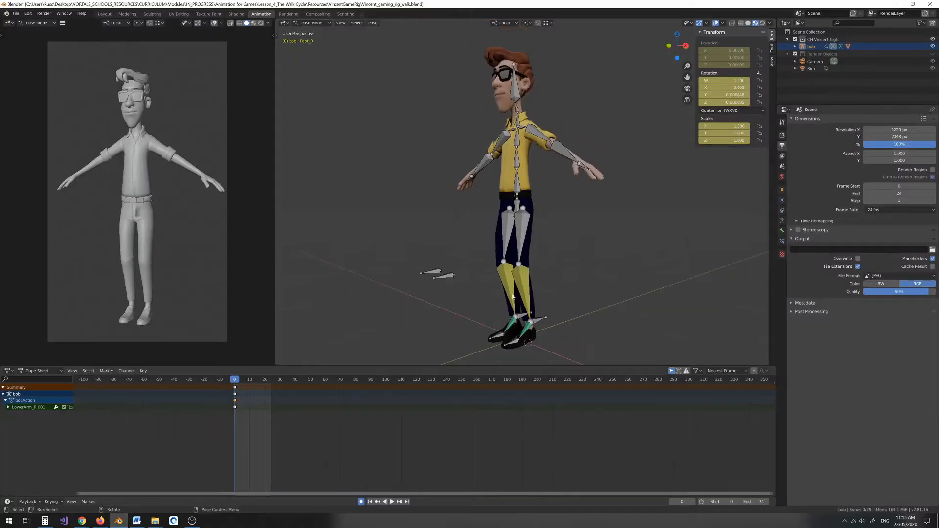
middle_click_drag(513, 297, 544, 327)
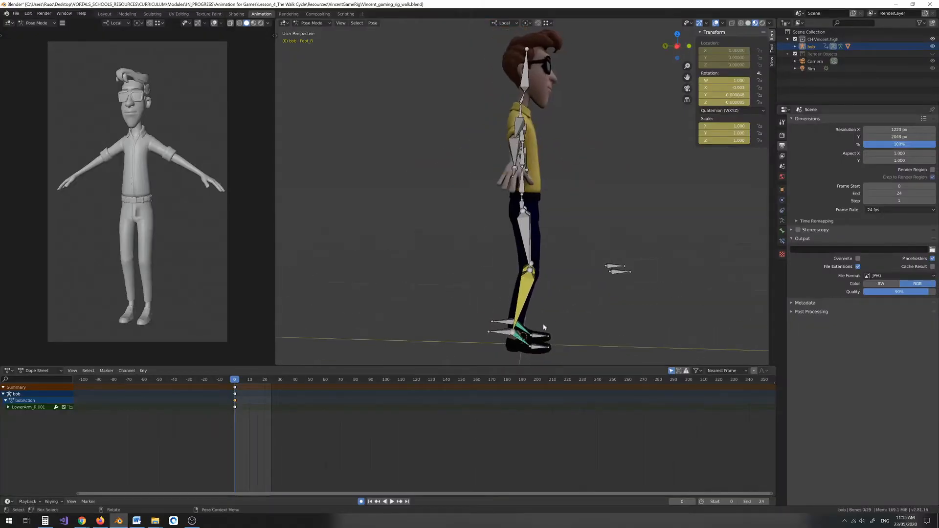
left_click(506, 333)
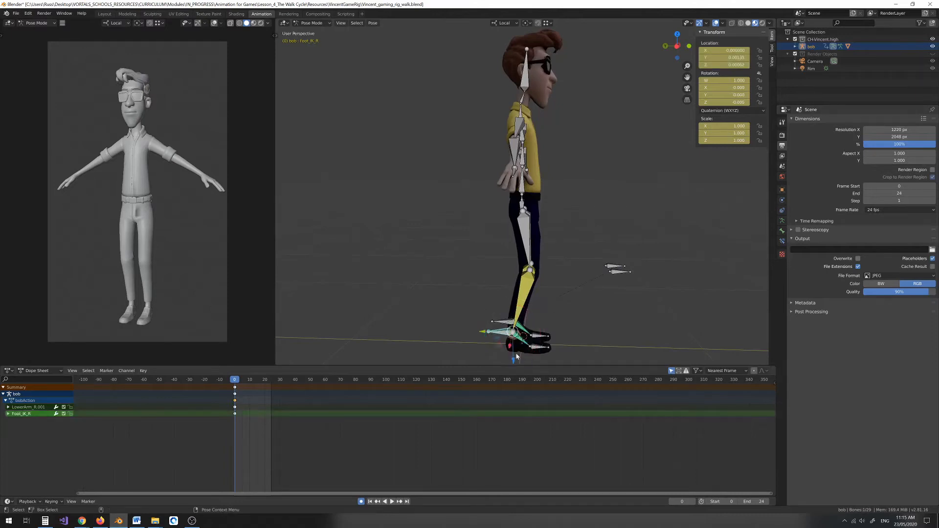
key("g")
key("z")
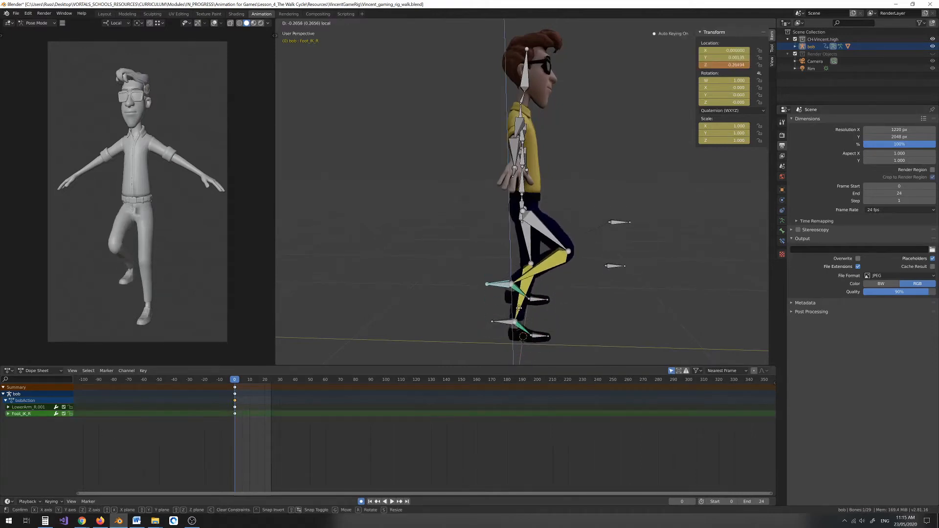
right_click(518, 317)
middle_click_drag(486, 336, 567, 333)
scroll(547, 268, "up", 5)
middle_click_drag(532, 294, 488, 272)
scroll(510, 278, "down", 2)
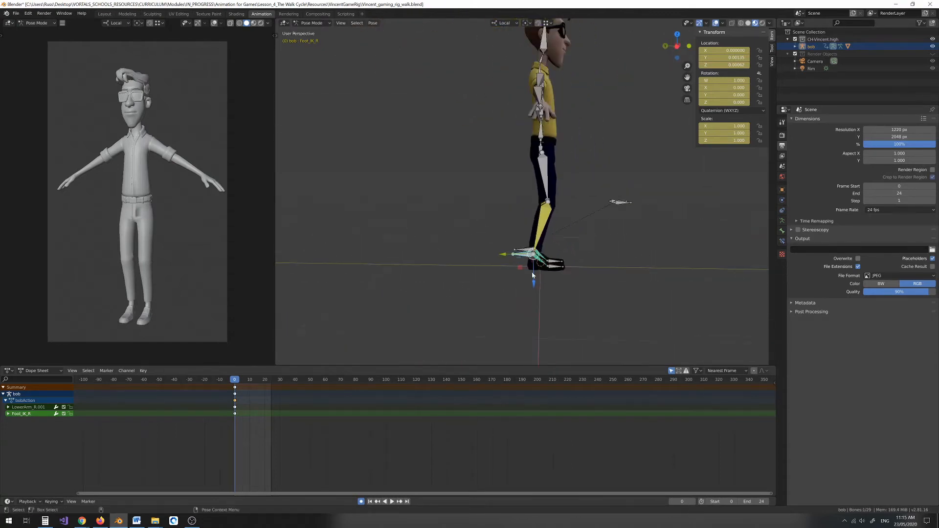
key("g")
key("z")
key("z")
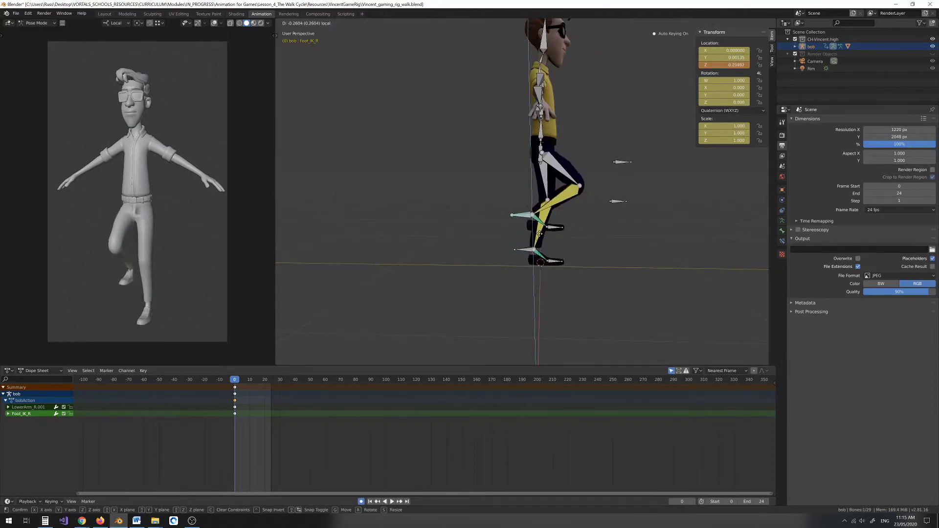
key("Escape")
Try rotating the left upper arm bone about its local X axis.
middle_click_drag(588, 165, 494, 161)
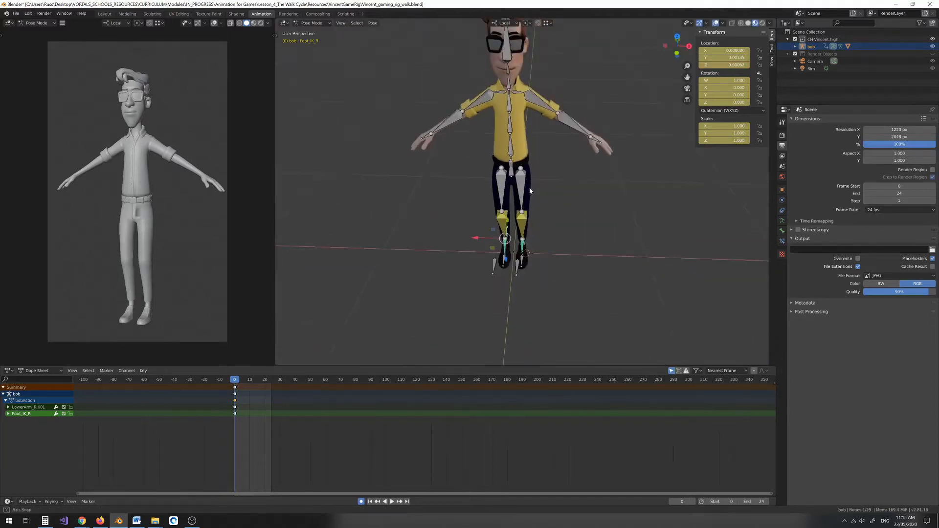
left_click(533, 100)
key("r")
key("x")
key("x")
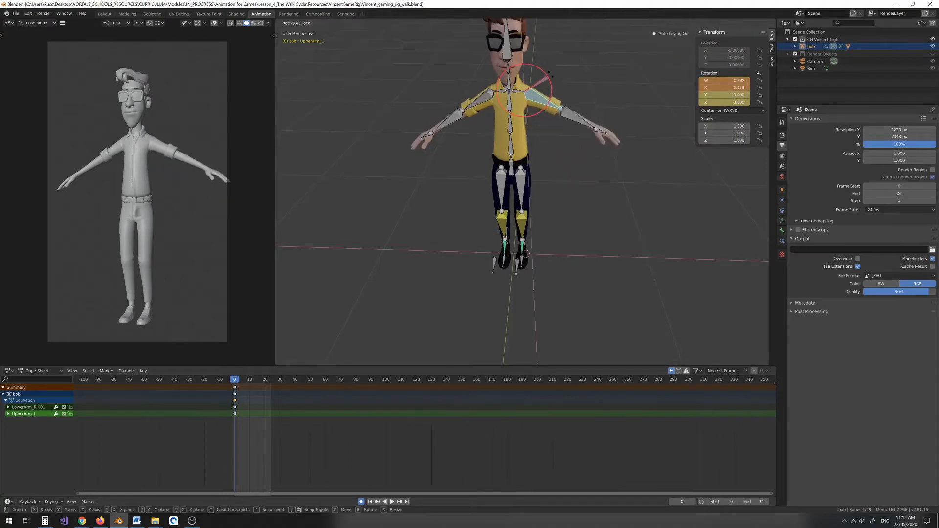
key("Escape")
Try free rotations of the left upper arm bone and the left hand bone.
middle_click_drag(543, 97, 559, 121)
scroll(560, 121, "up", 4)
left_click(583, 141)
mouse_move(583, 141)
left_mouse_down()
mouse_move(597, 139)
mouse_move(583, 141)
left_mouse_up()
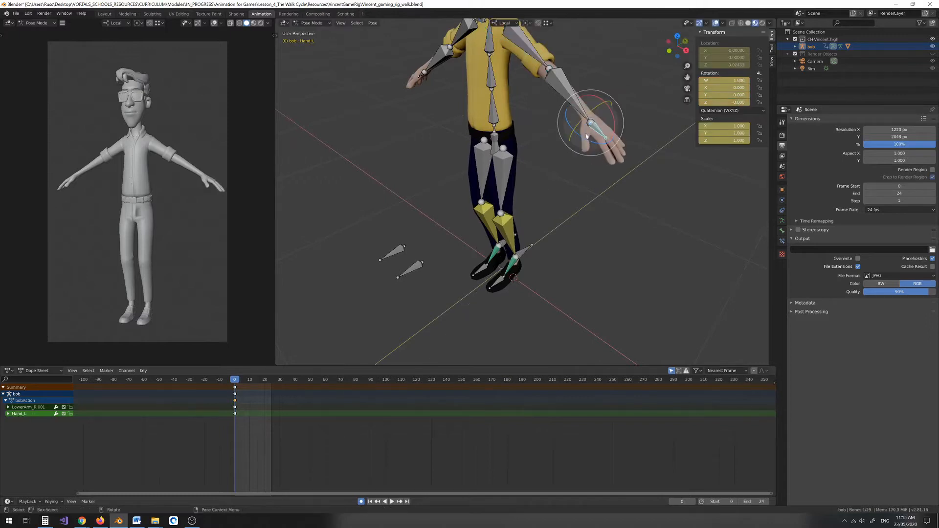
left_click(528, 52)
key("r")
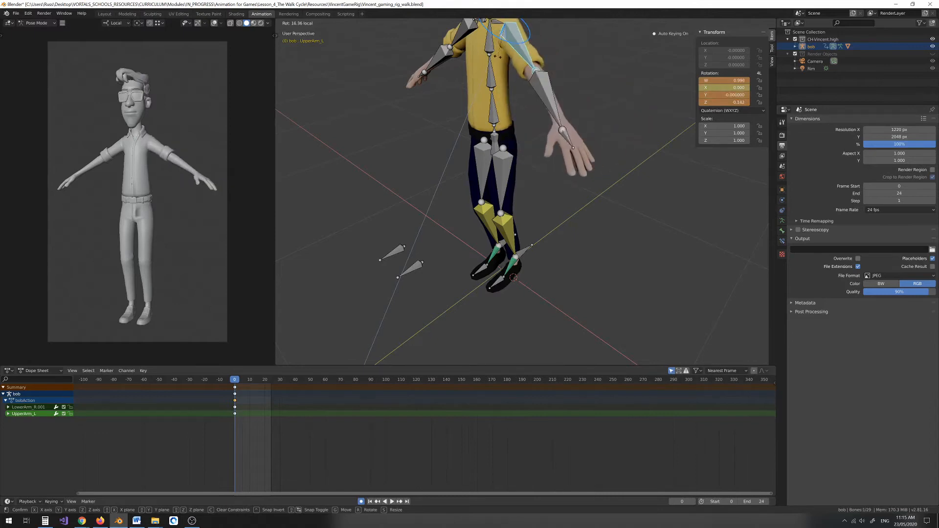
key("Escape")
left_click(597, 129)
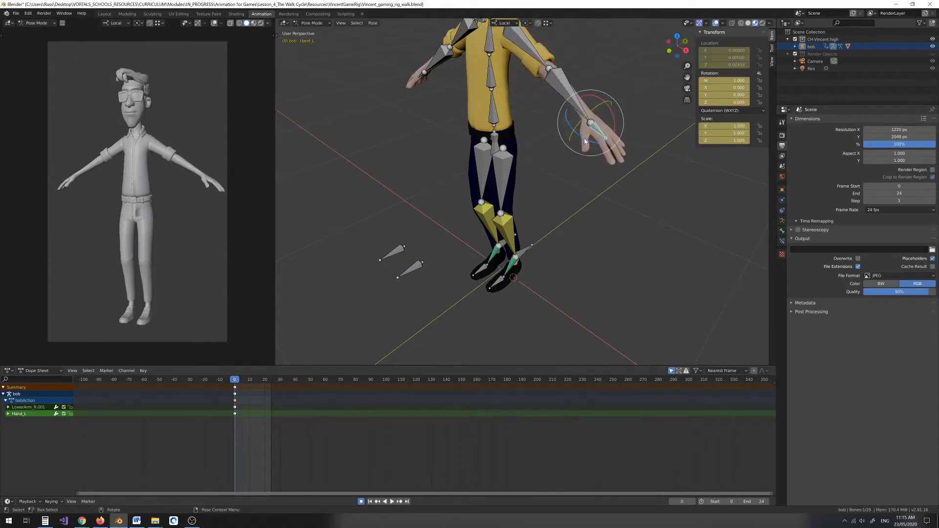
key("r")
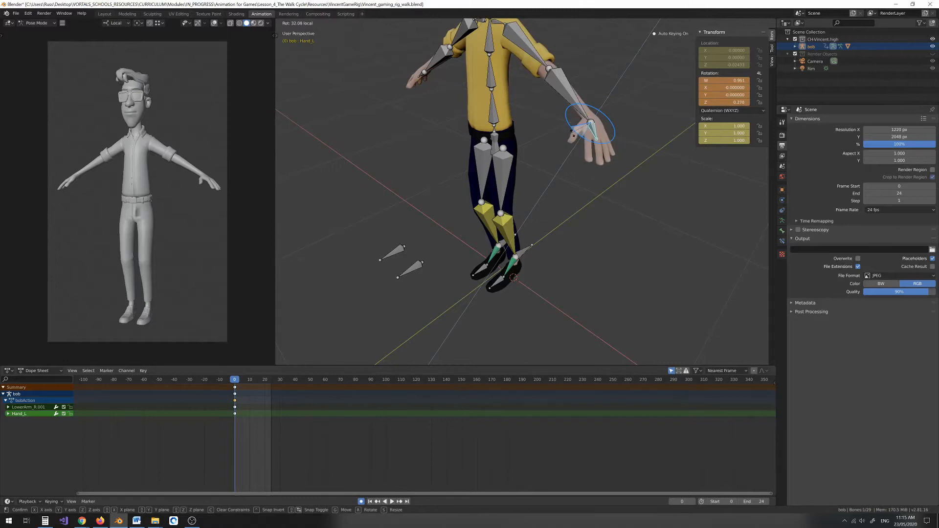
key("Escape")
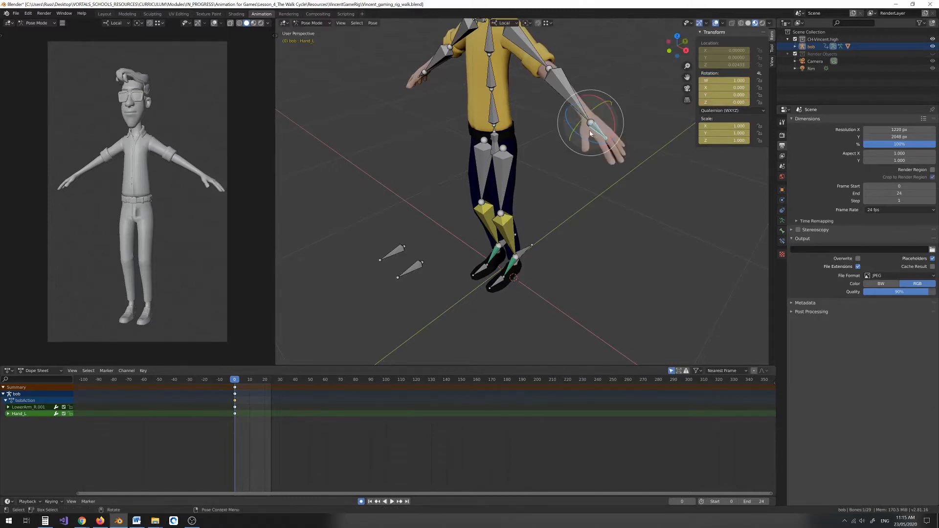
At frame 0, in the right orthographic view, move the left foot's IK control backward to about Y 0.26.
scroll(518, 205, "up", 2)
scroll(518, 206, "up", 1)
middle_click_drag(517, 205, 495, 244)
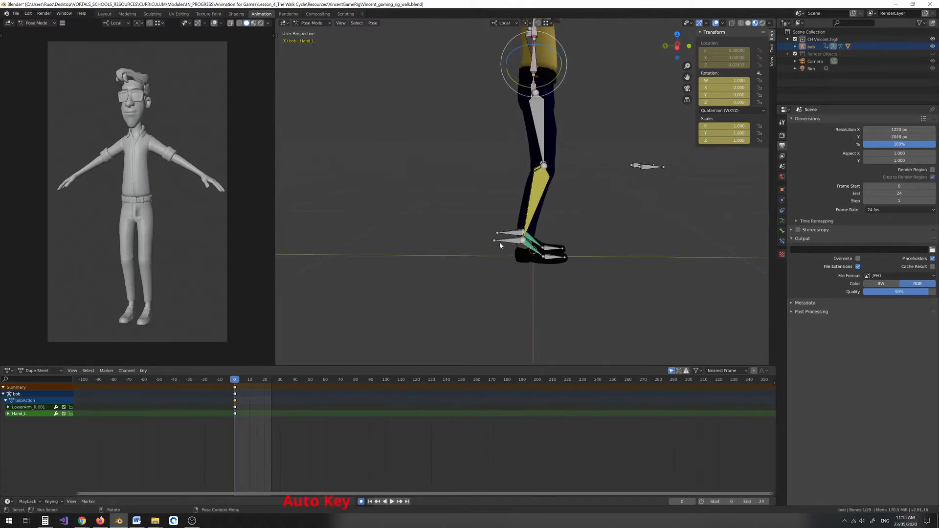
key("KP_3")
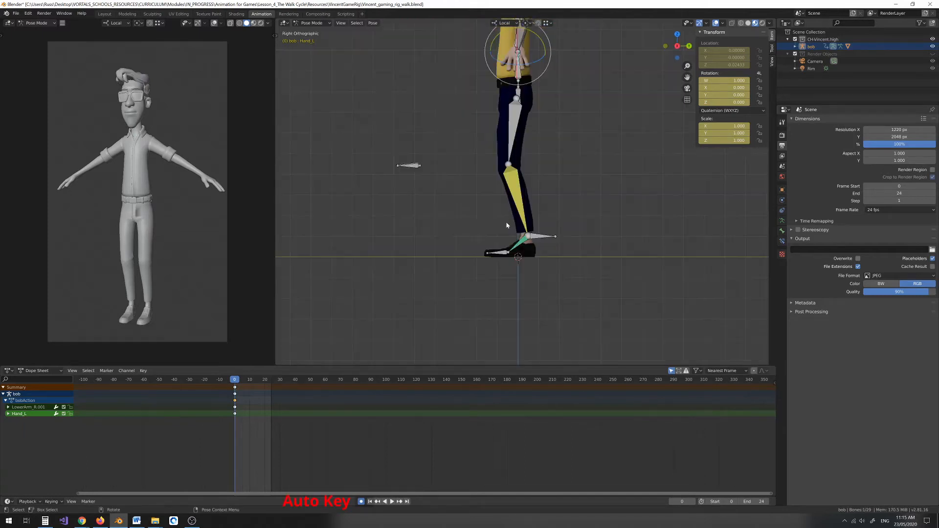
left_click(536, 238)
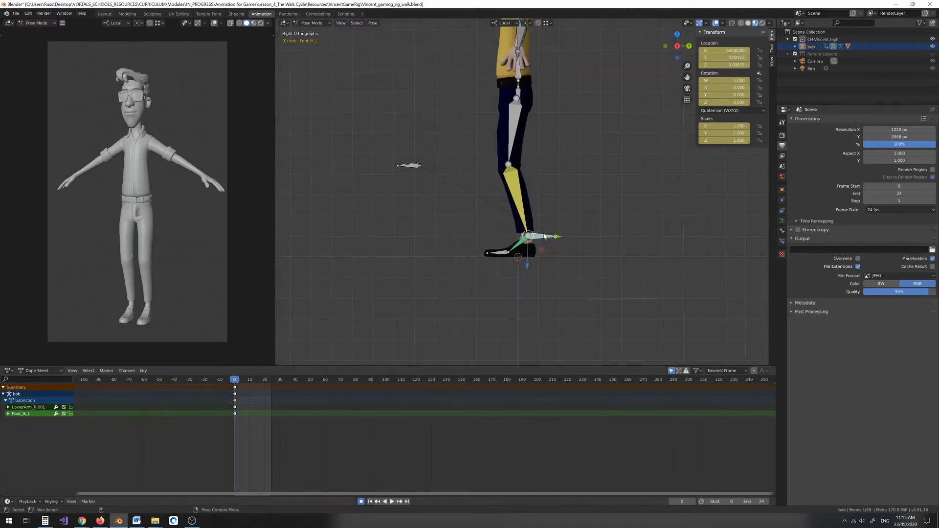
left_click_drag(543, 240, 596, 240)
With the Global transform orientation, raise the left foot's IK control and rotate it so the heel lifts and toes point down.
left_click(504, 23)
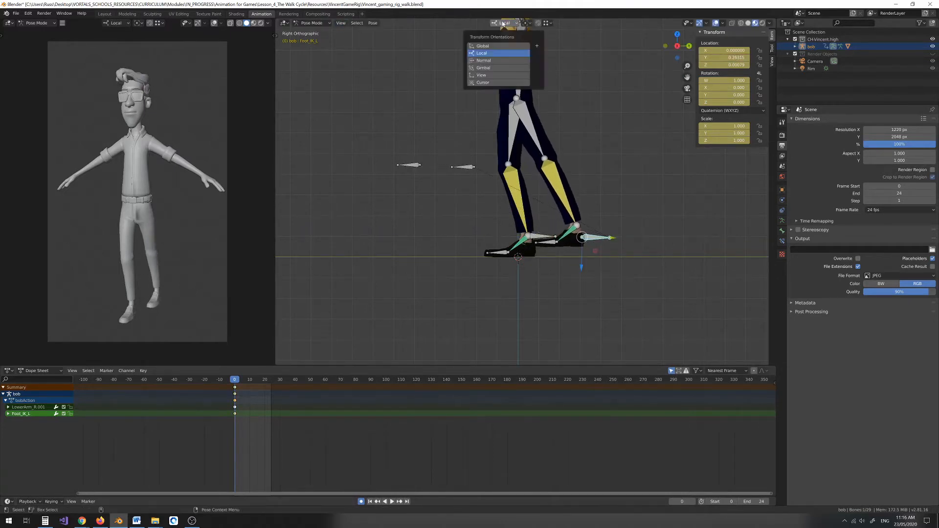
left_click(484, 46)
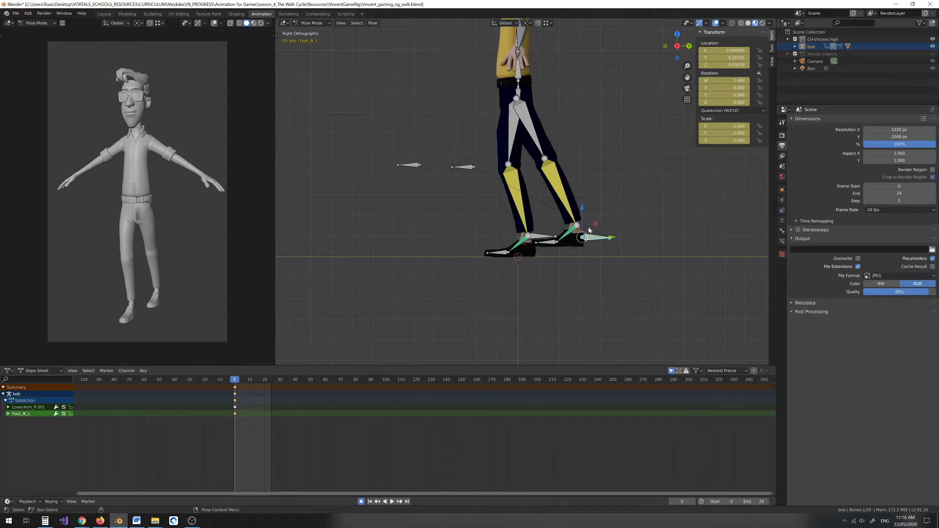
left_click_drag(582, 222, 583, 203)
key("r")
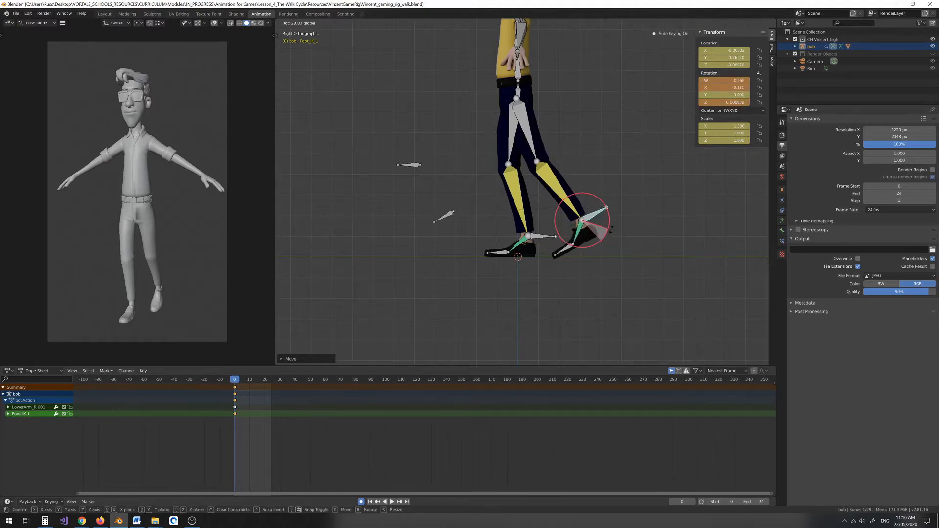
left_click(582, 277)
Rotate the left toe bone level with the ground and adjust the left foot's IK control so the toes touch the floor.
left_click(574, 258)
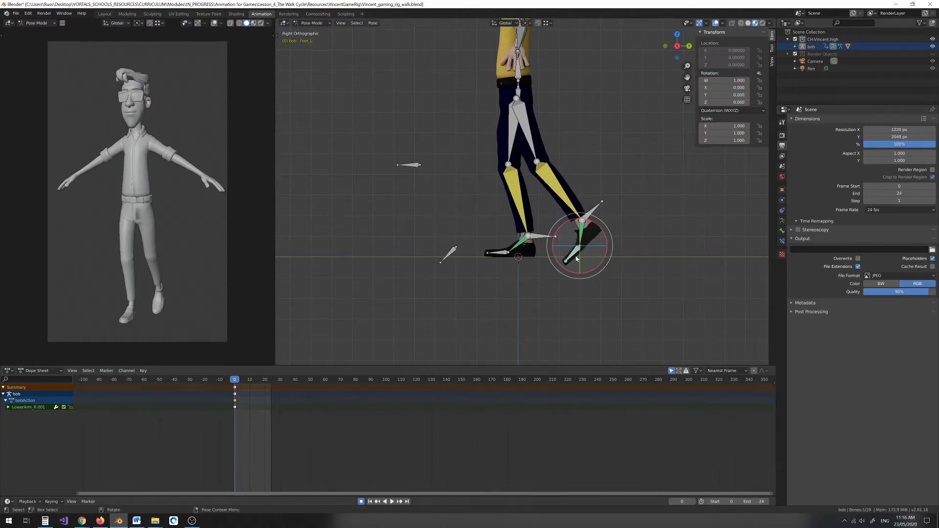
key("r")
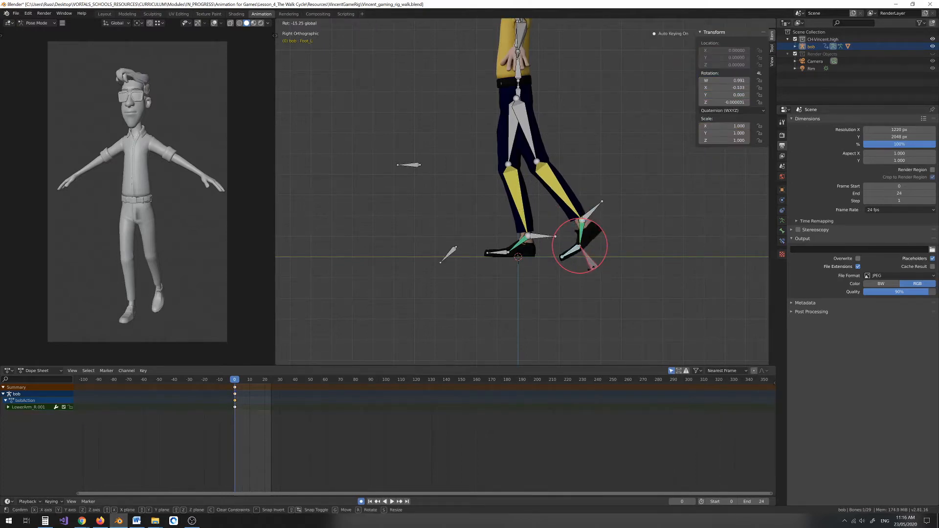
left_click(599, 228)
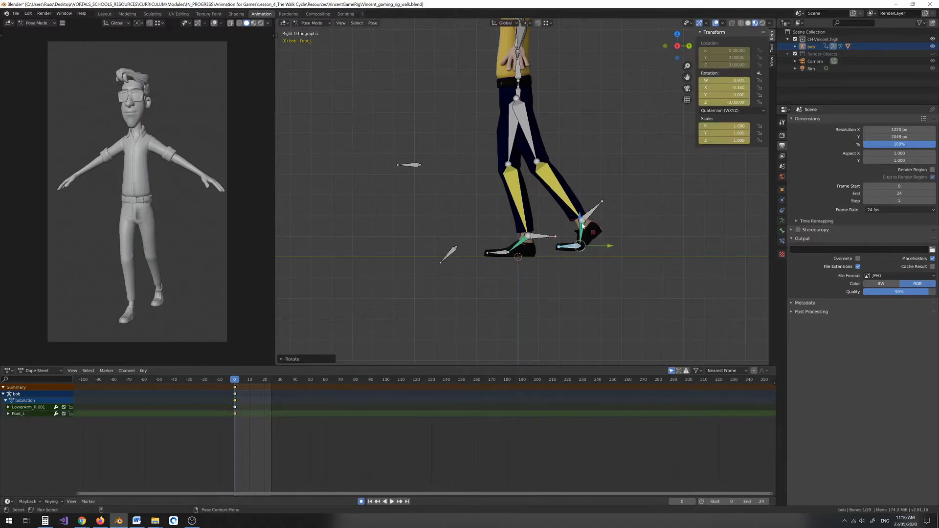
key("r")
left_click(596, 222)
left_click(597, 222)
left_click_drag(596, 210, 591, 217)
Move the right foot's IK control forward to about Y -0.33 and tilt it toes-up for the heel contact.
left_click_drag(537, 236, 483, 234)
key("e")
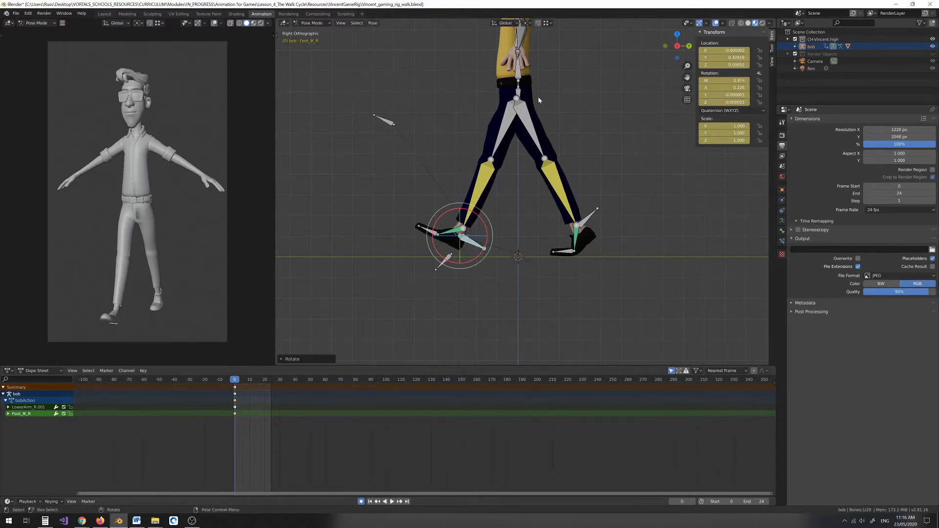
key("w")
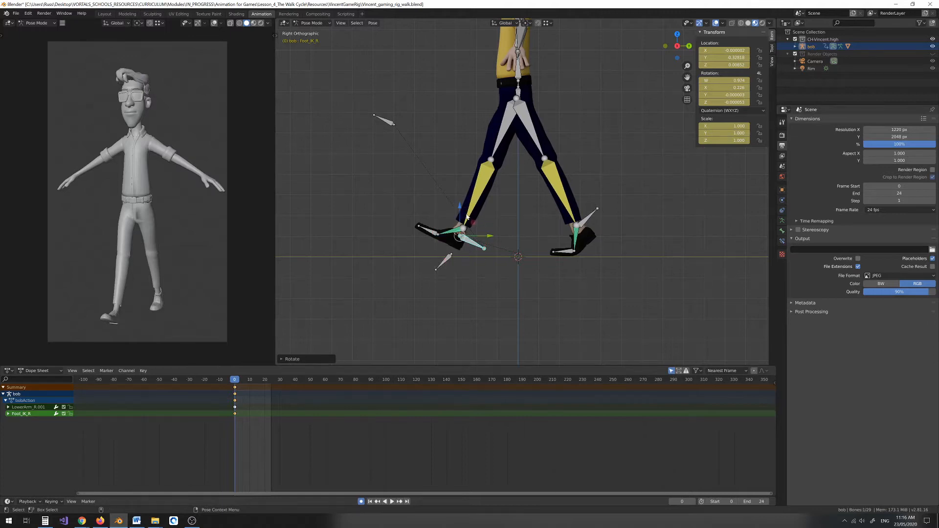
Lower the WaistControl bone slightly so the hips drop and the knees bend in the contact pose.
middle_click_drag(494, 187, 537, 116)
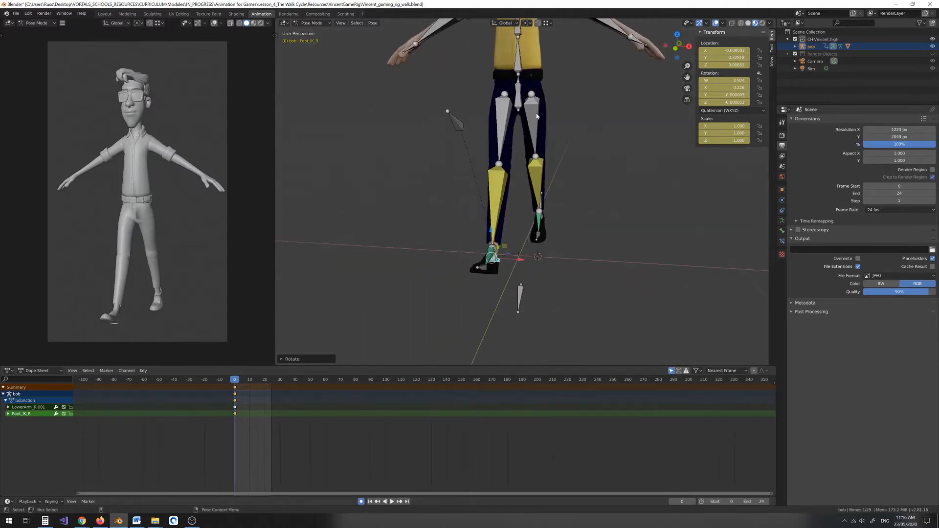
left_click(519, 94)
left_click_drag(519, 70, 519, 79)
middle_click_drag(586, 174, 527, 163)
left_click_drag(517, 76, 518, 77)
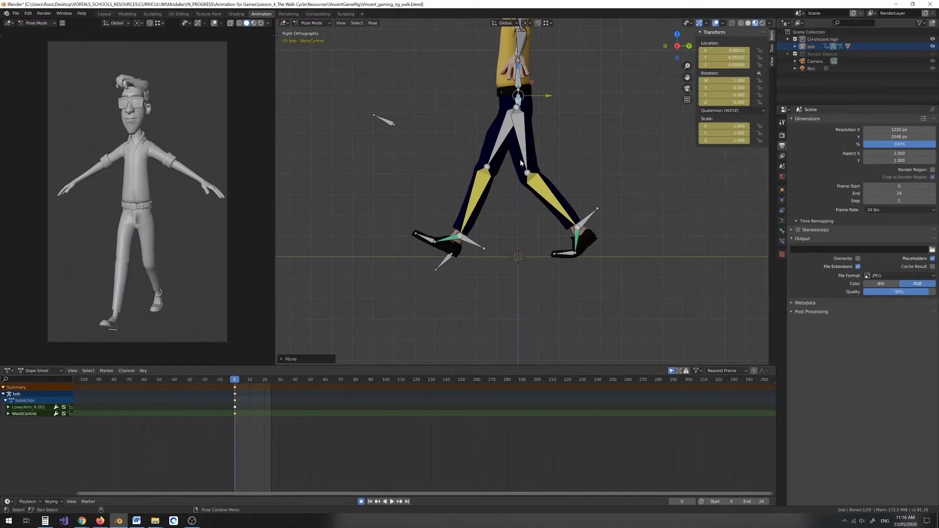
At frame 12, move the left foot's IK control forward along Y to about -0.33, level with the right foot.
middle_click_drag(515, 163, 550, 172)
scroll(552, 159, "down", 3)
scroll(535, 215, "up", 2)
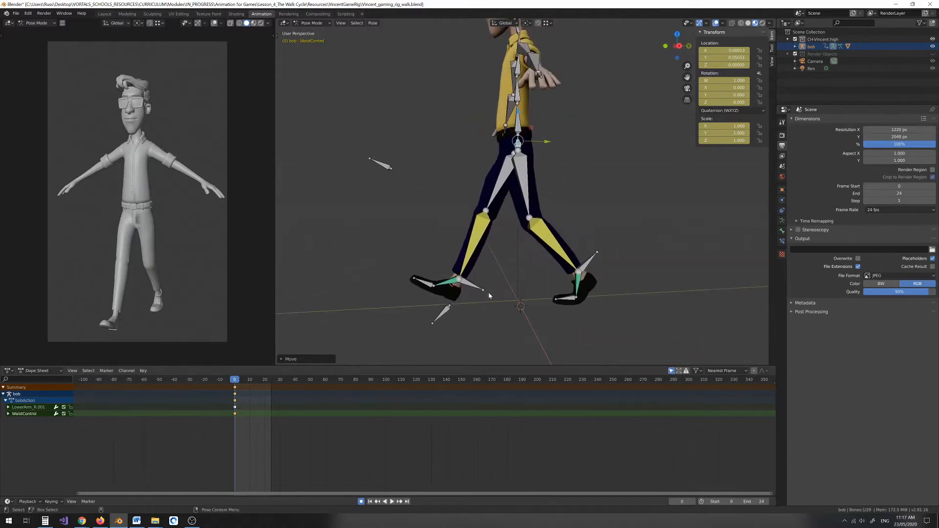
left_click_drag(235, 385, 254, 386)
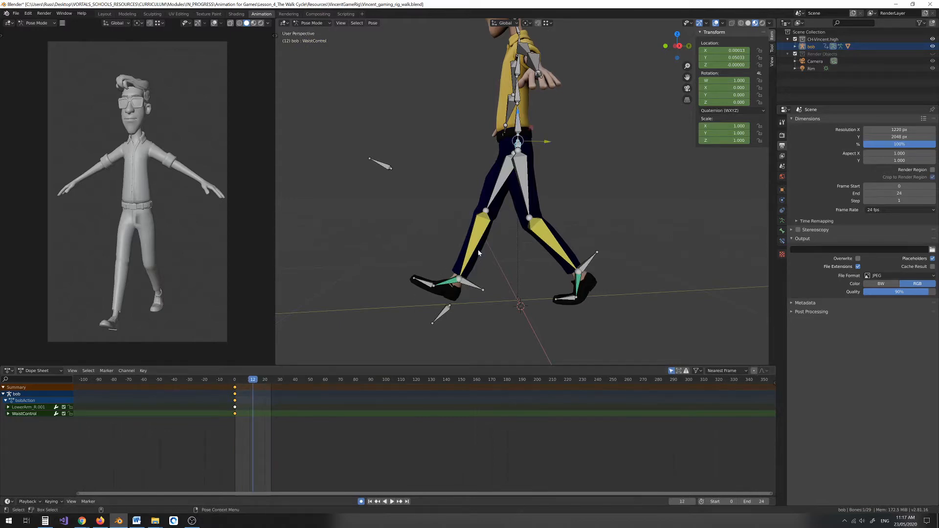
key("KP_3")
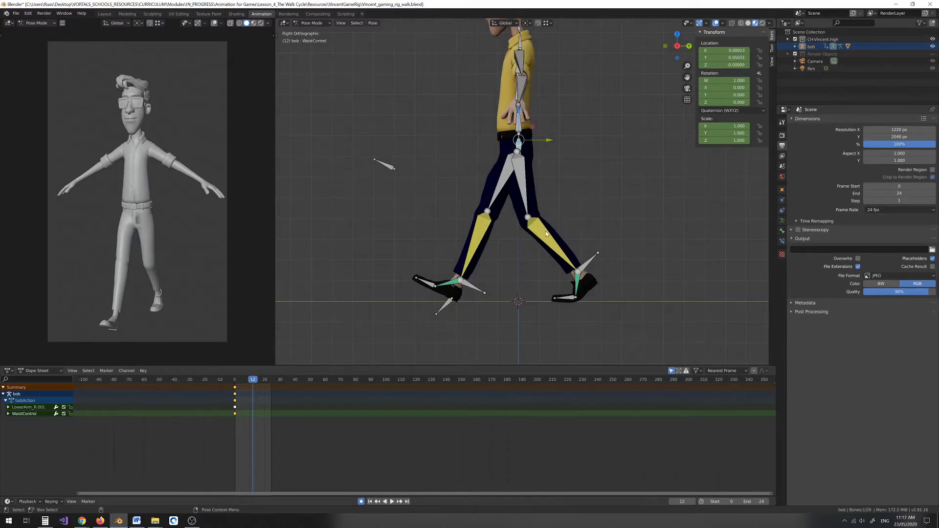
left_click(585, 268)
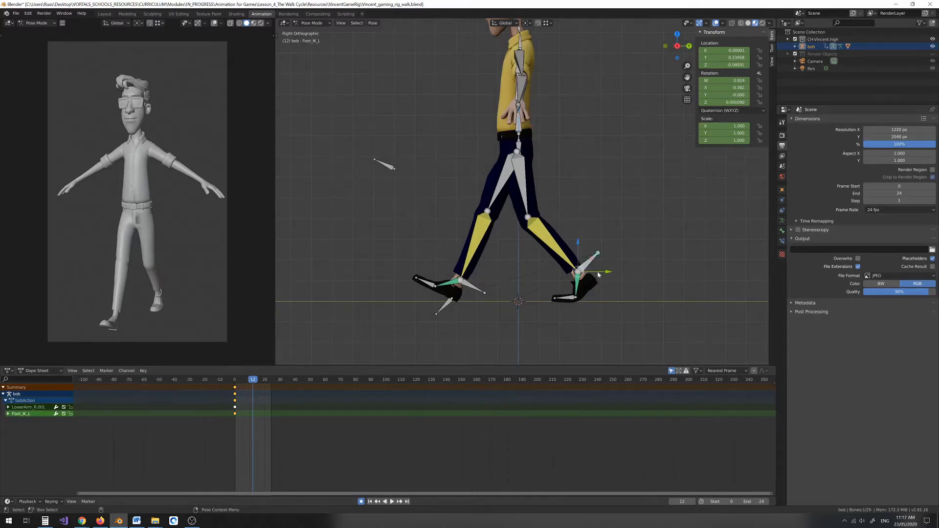
key("g")
key("y")
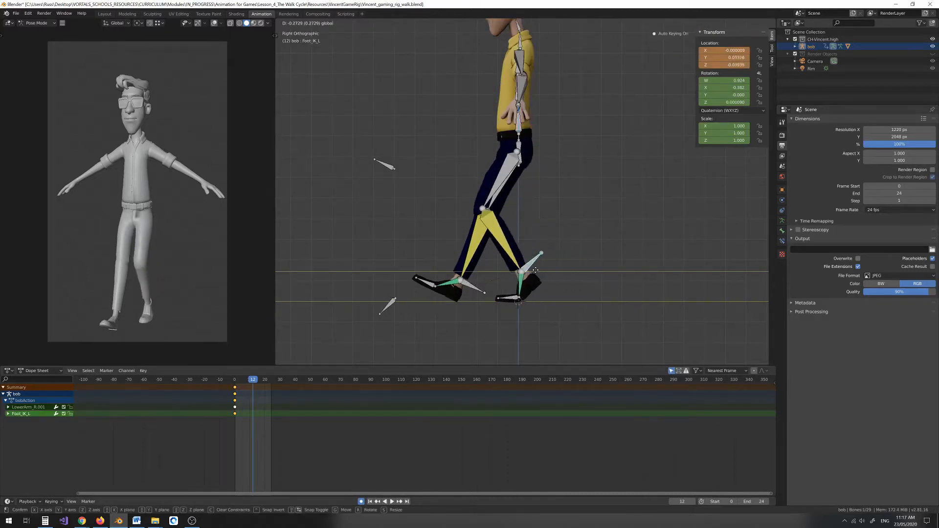
left_click(472, 280)
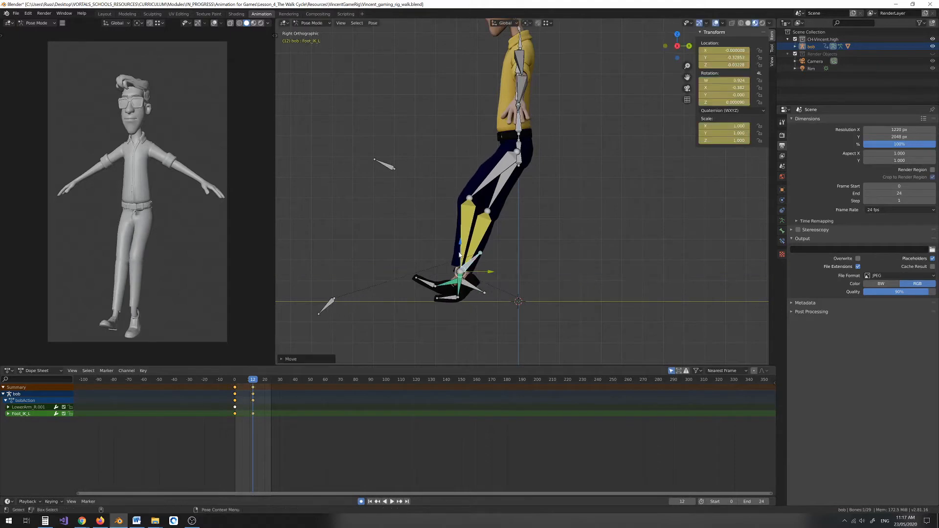
At frame 12, tilt the left foot's IK control toes-up for the heel contact and rotate the left toe bone in line with the foot.
key("g")
left_click(472, 272)
key("r")
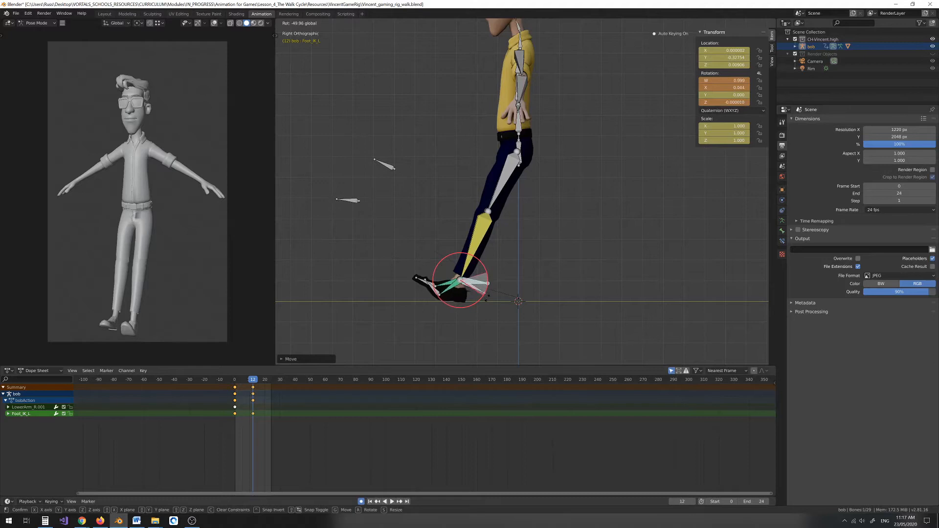
left_click(434, 286)
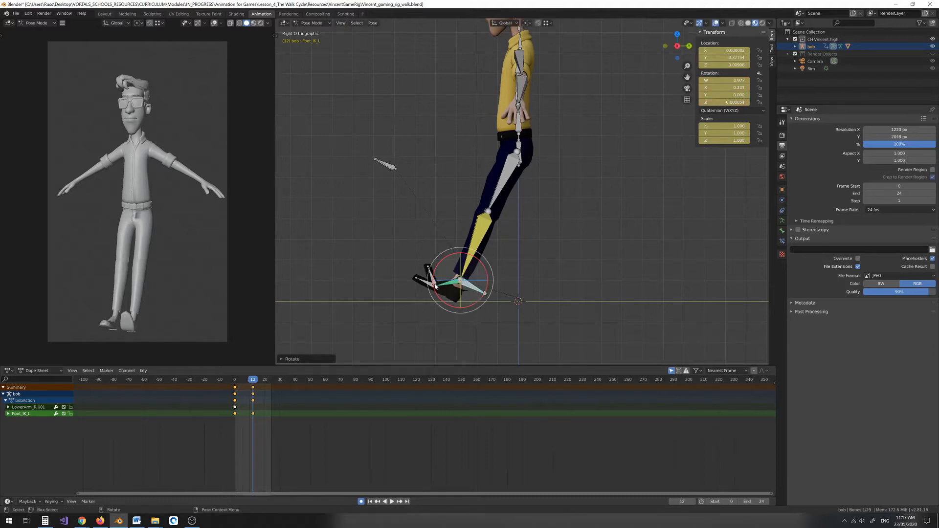
left_click(434, 286)
key("r")
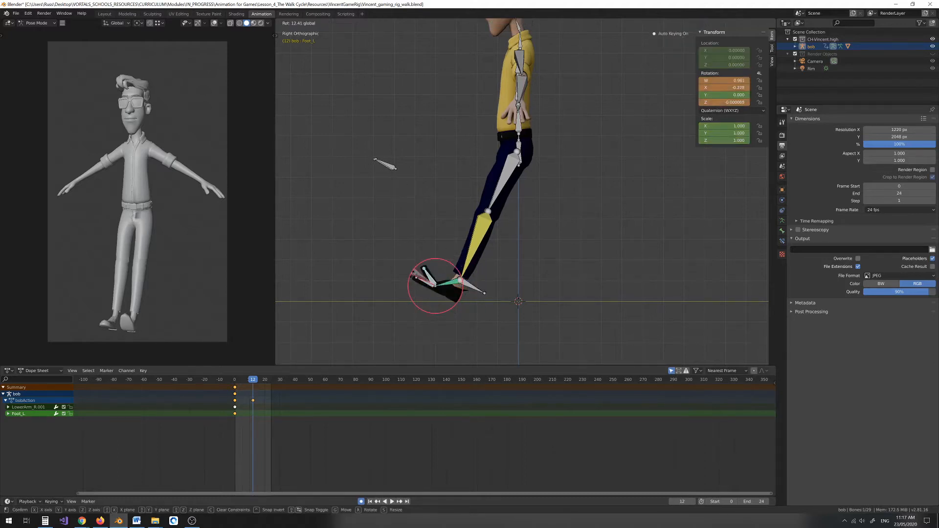
left_click_drag(410, 287, 409, 288)
Move the right foot's IK control back behind the body to about Y 0.26 at frame 12.
middle_click_drag(513, 260, 487, 274)
left_click(479, 289)
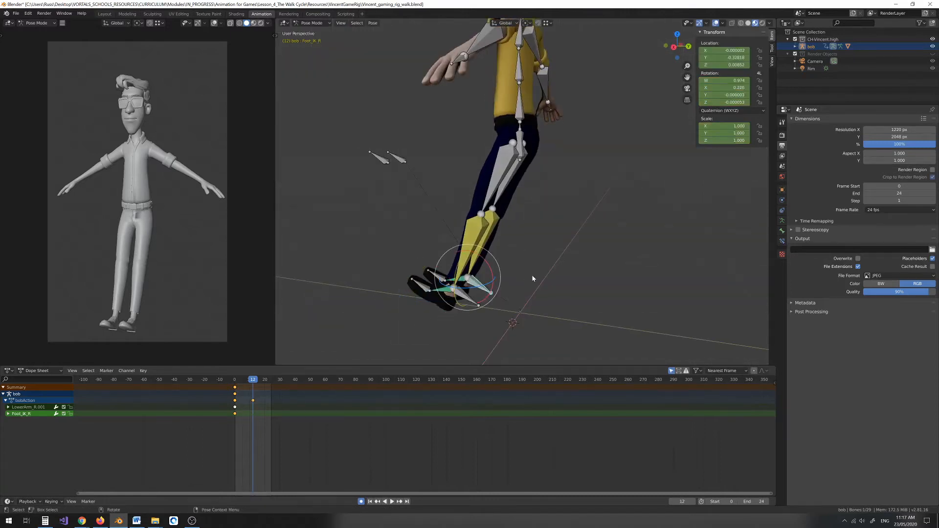
key("KP_3")
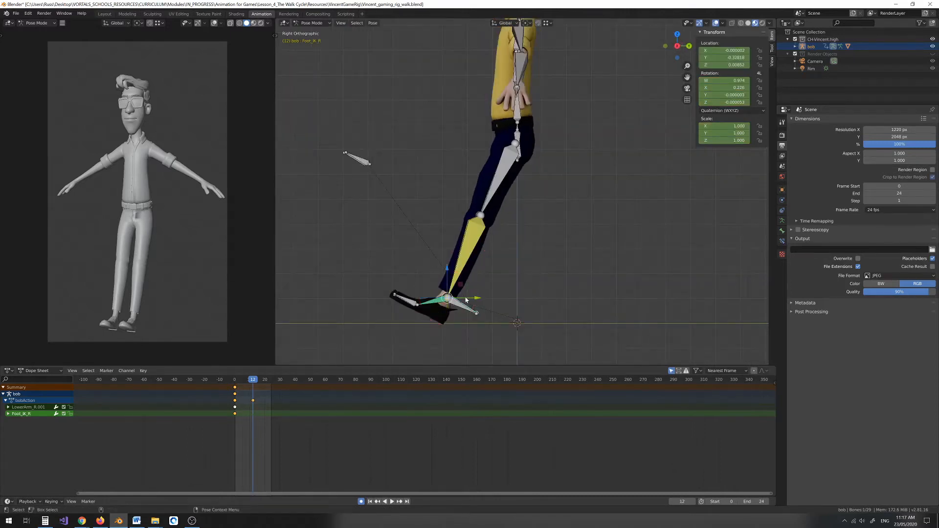
key("g")
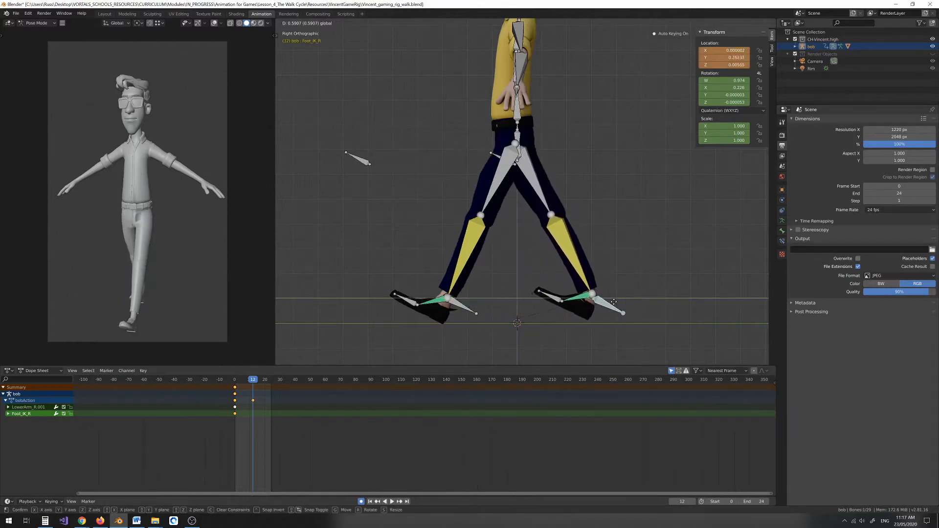
left_click(595, 296)
left_click_drag(595, 285, 595, 281)
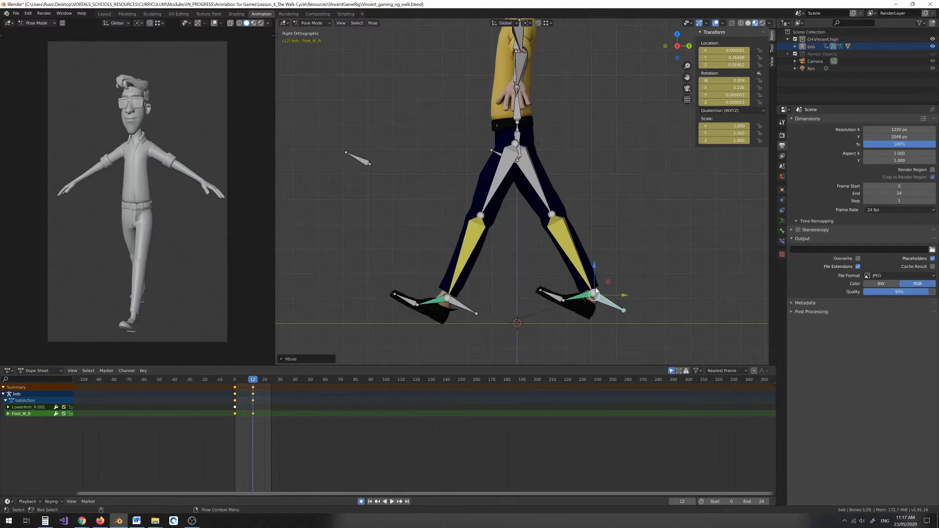
right_click(595, 288)
key("Escape")
Rotate the right foot's IK control heel-up and turn the right toe bone level with the ground.
key("r")
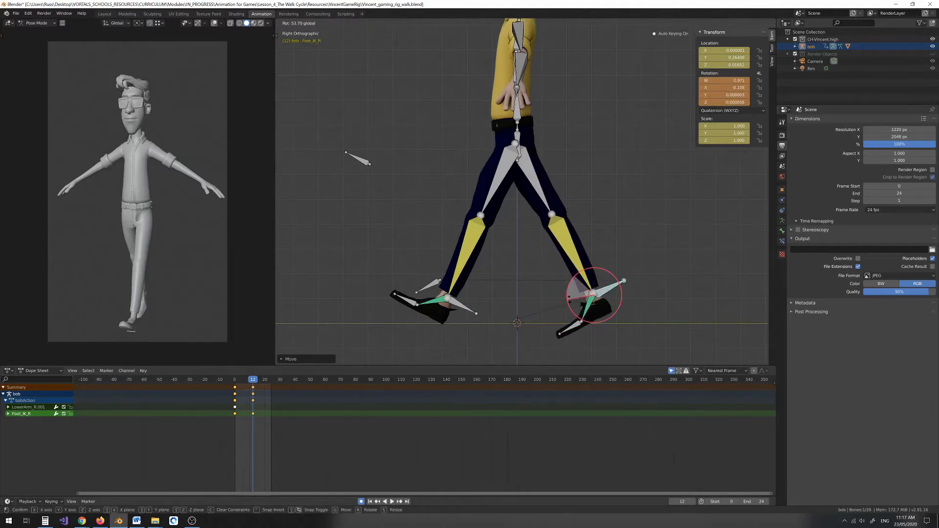
left_click(567, 327)
left_click(566, 327)
left_click_drag(559, 306, 565, 294)
left_click(603, 315)
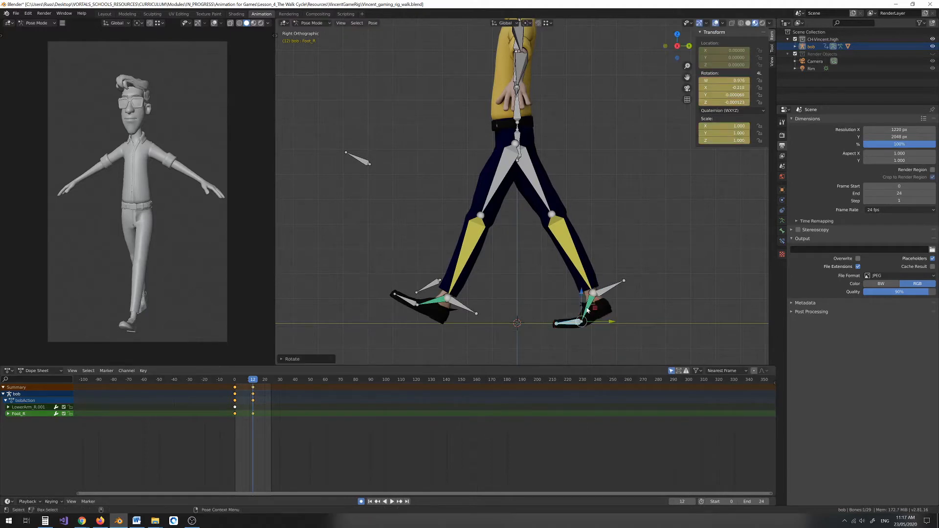
Raise the right foot's IK control so the toes rest on the floor, comparing its height with the frame 0 pose.
left_click(605, 293)
key("g")
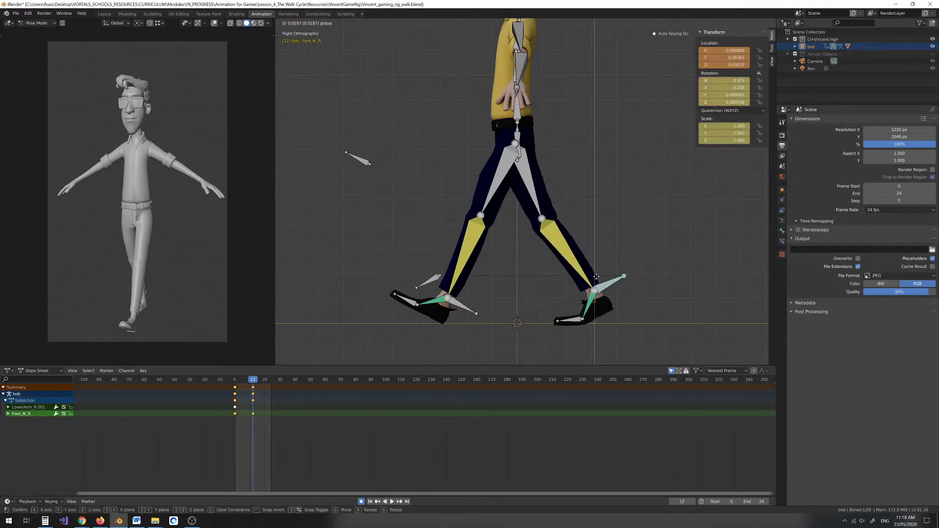
left_click(597, 274)
left_click(234, 379)
key("space")
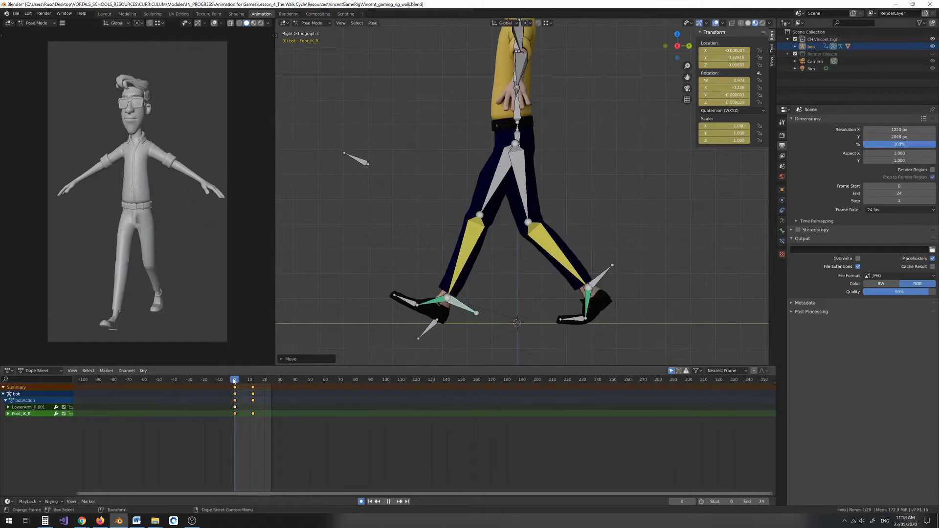
key("space")
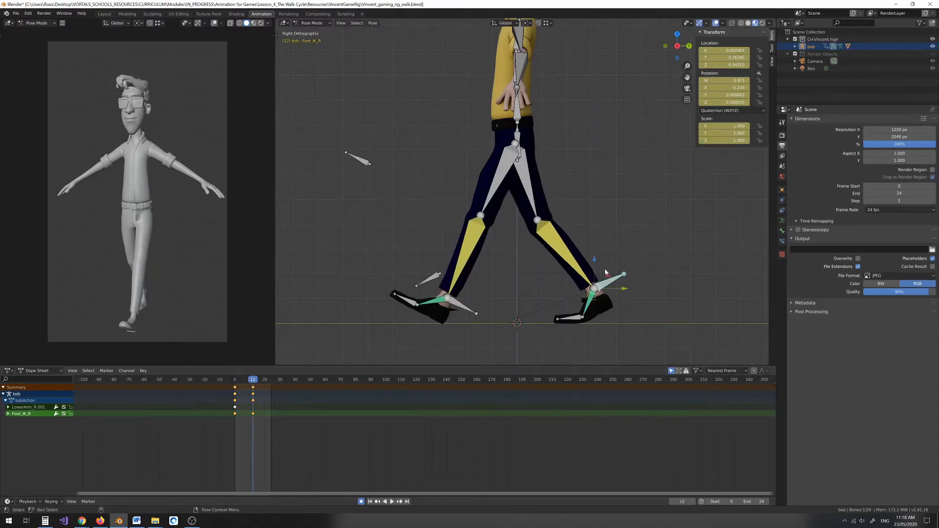
key("g")
left_click(602, 275)
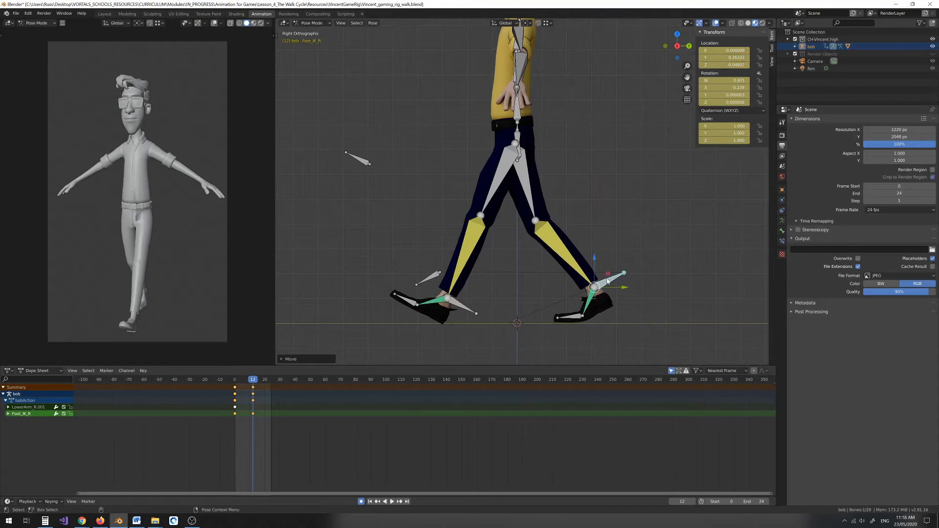
left_click_drag(595, 269, 581, 321)
Rotate the right toe bone slightly more to lie flat on the floor at frame 12.
key("shift+space")
key("r")
left_click(576, 320)
key("r")
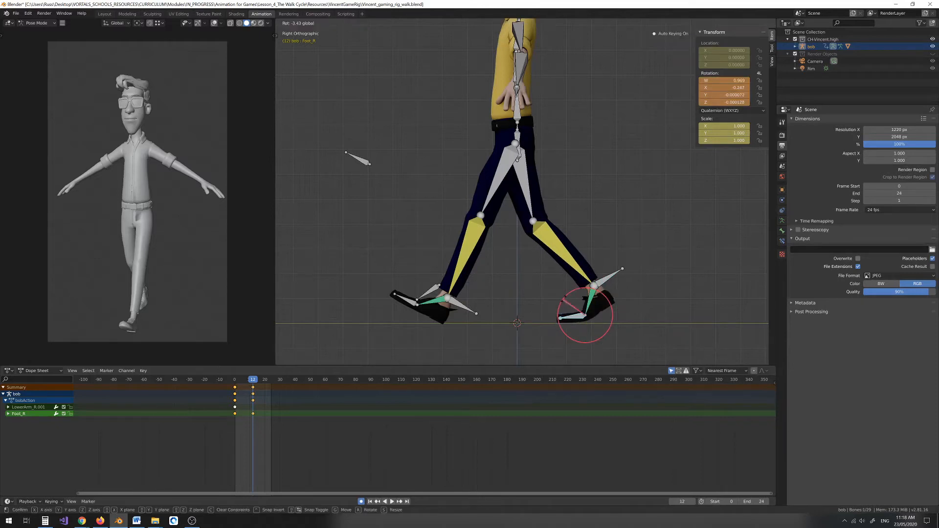
key("Return")
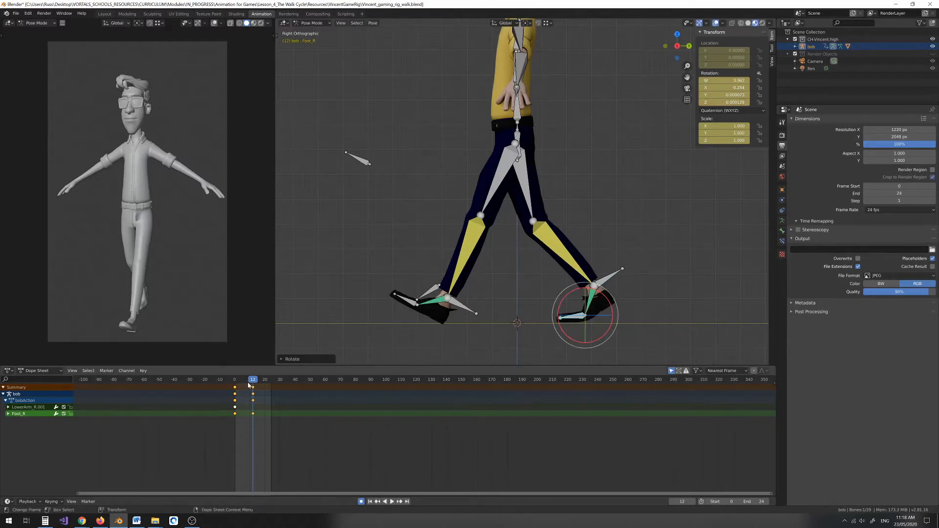
Select the leg and foot bones at frame 0 and copy their keyframes to frame 24 to close the cycle.
left_click_drag(253, 382, 235, 381)
left_click_drag(336, 220, 664, 356)
left_click(239, 446)
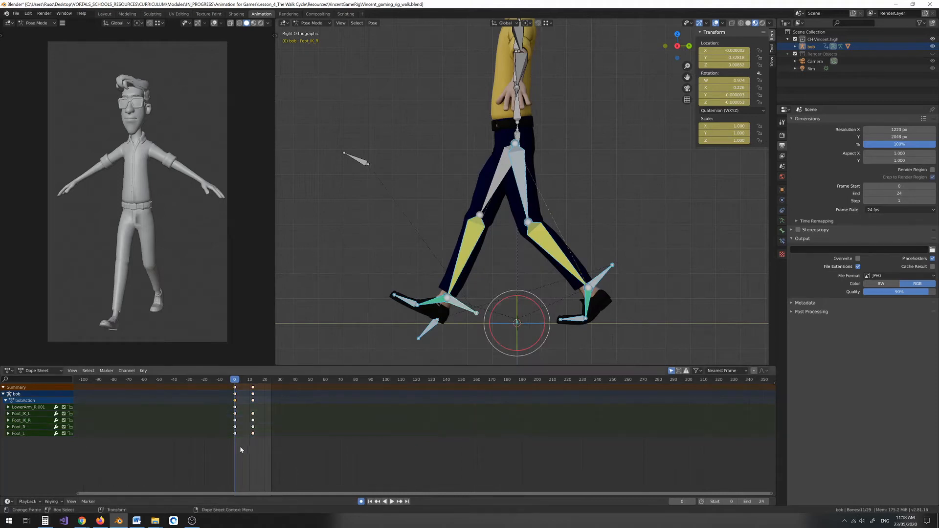
left_click_drag(207, 370, 208, 369)
left_click_drag(241, 446, 215, 374)
key("space")
key("space")
key("ctrl+v")
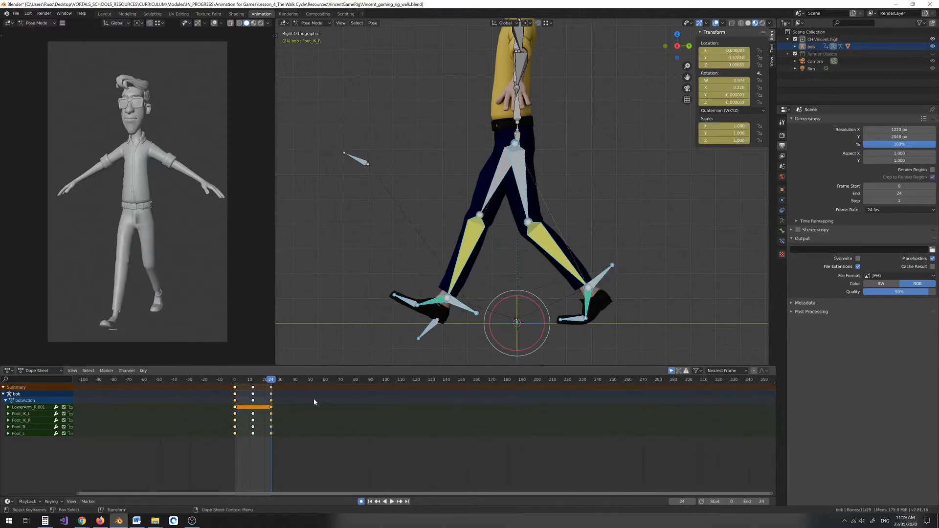
Play the walk cycle from frame 0 and examine the leg motion from several angles.
left_click(234, 382)
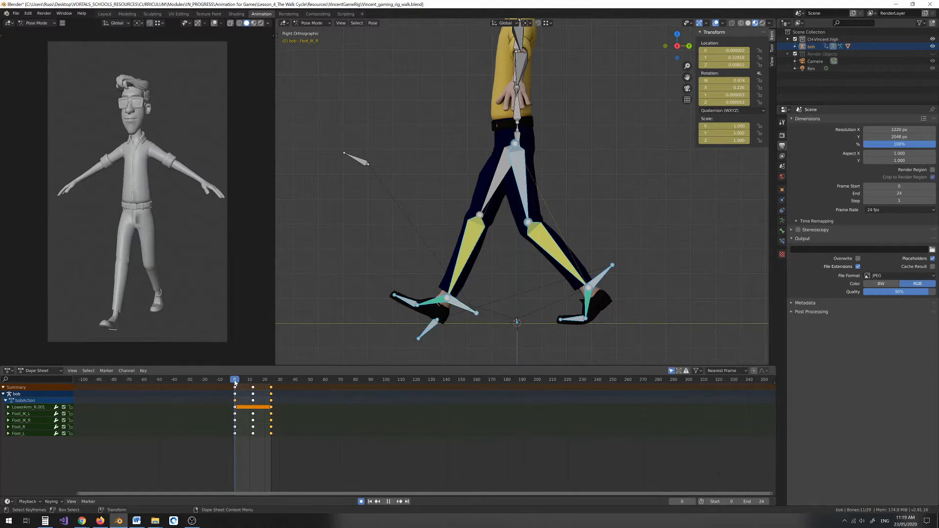
mouse_move(234, 382)
left_mouse_down()
mouse_move(274, 382)
mouse_move(235, 381)
left_mouse_up()
scroll(348, 271, "down", 2)
middle_click_drag(414, 271, 448, 279)
key("space")
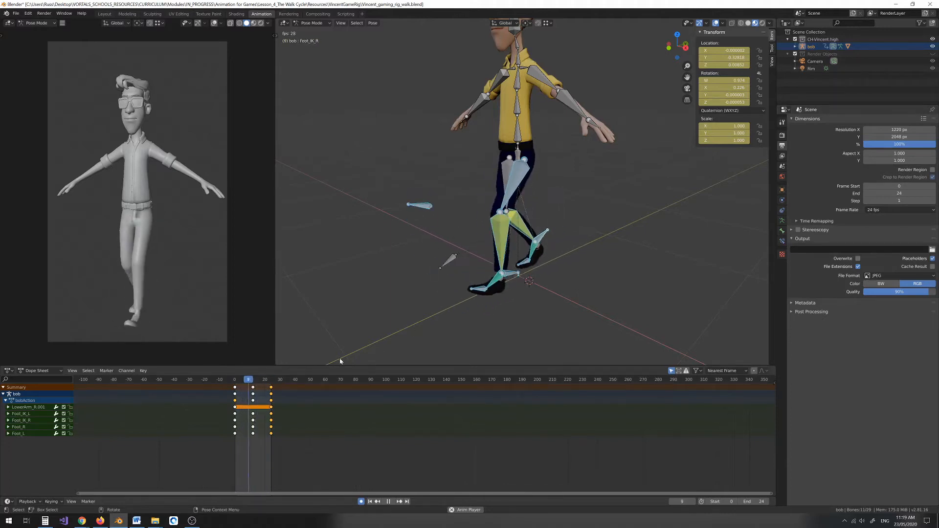
left_click(673, 255)
middle_click_drag(674, 255, 653, 244)
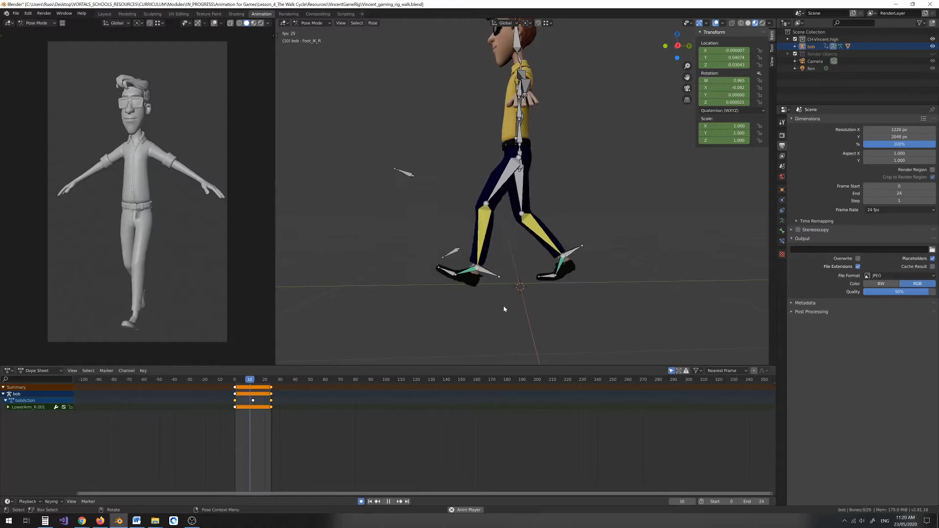
key("space")
At frame 6, lift the left foot's IK control and rotate it toes-down behind the standing leg for the passing pose.
mouse_move(245, 382)
left_mouse_down()
mouse_move(235, 382)
mouse_move(253, 381)
mouse_move(246, 379)
left_mouse_up()
key("space")
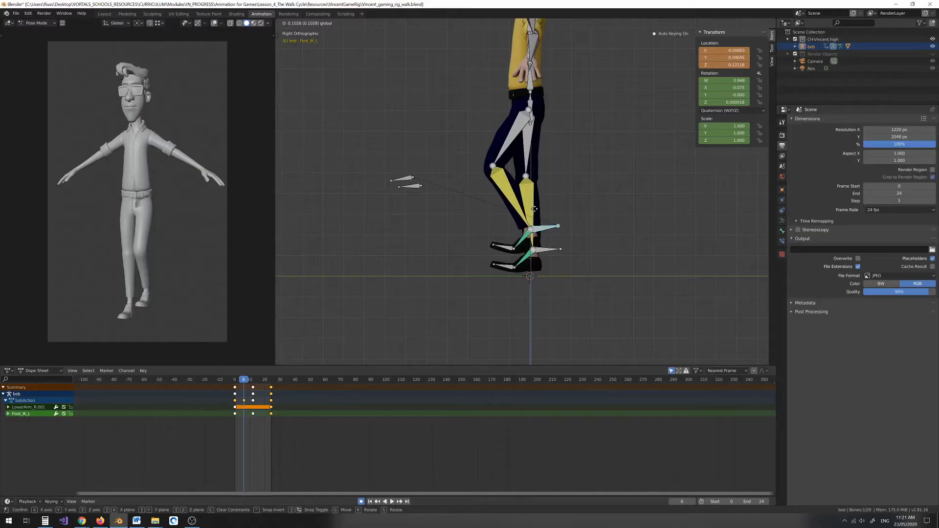
left_click(539, 189)
left_click_drag(547, 211, 494, 250)
key("shift+space")
key("r")
left_click(545, 243)
Rotate the right toe bone flat with the ground at frame 6.
left_click(505, 269)
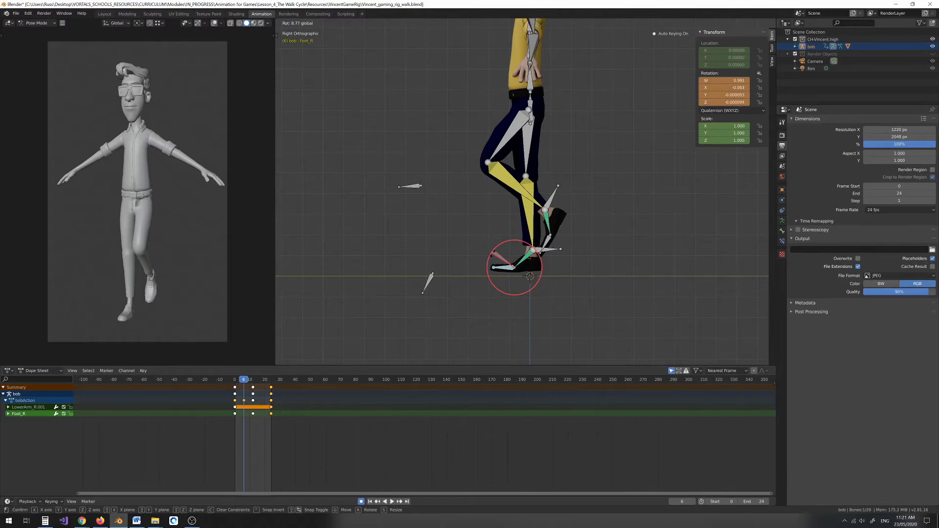
left_click_drag(494, 252, 493, 254)
left_click(545, 252)
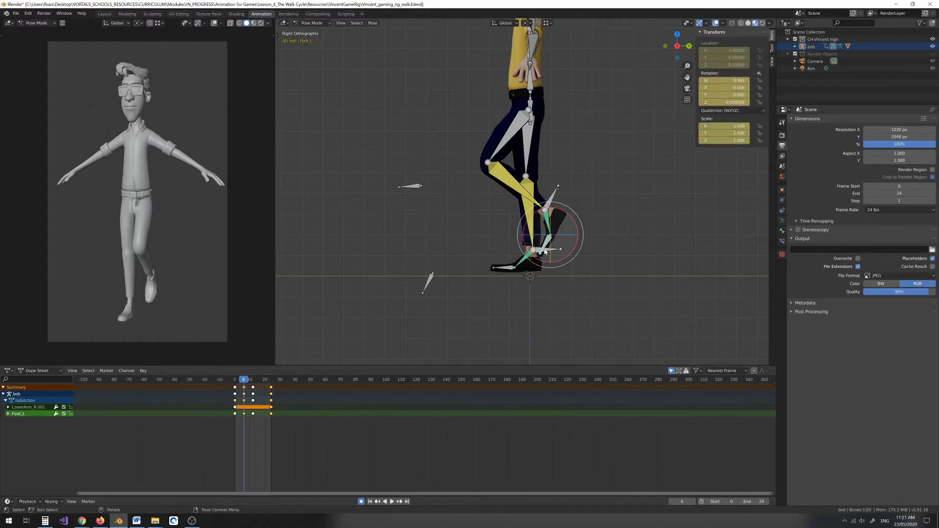
key("w")
key("r")
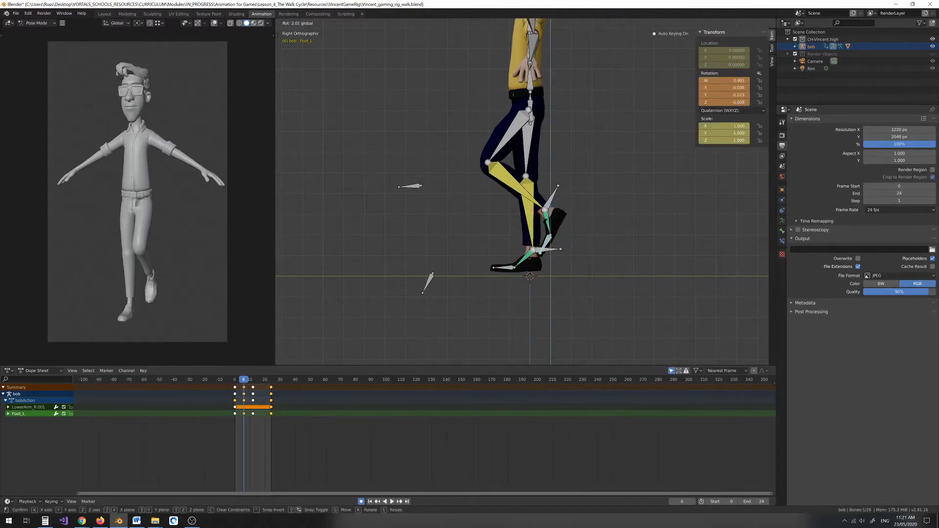
key("Escape")
Lower the right foot's IK control slightly along Z to bring the supporting foot down toward the floor.
left_click(537, 249)
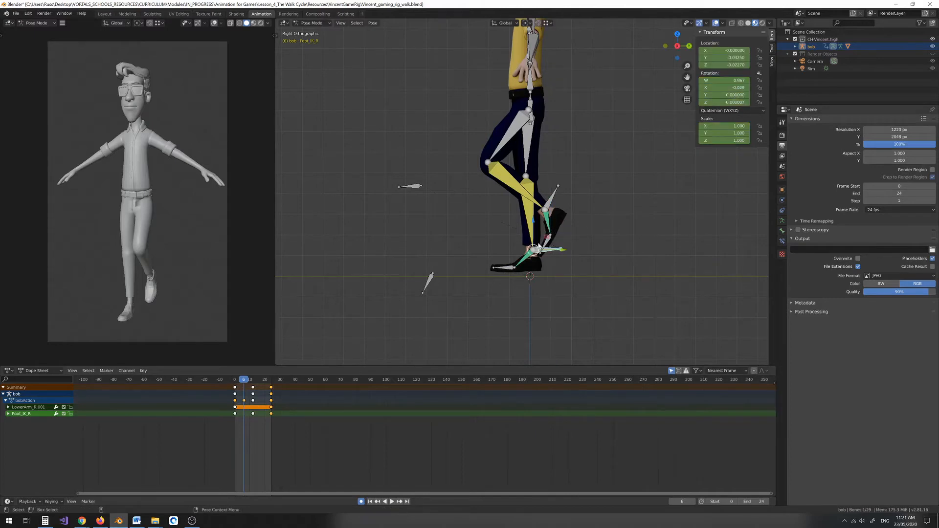
key("g")
key("z")
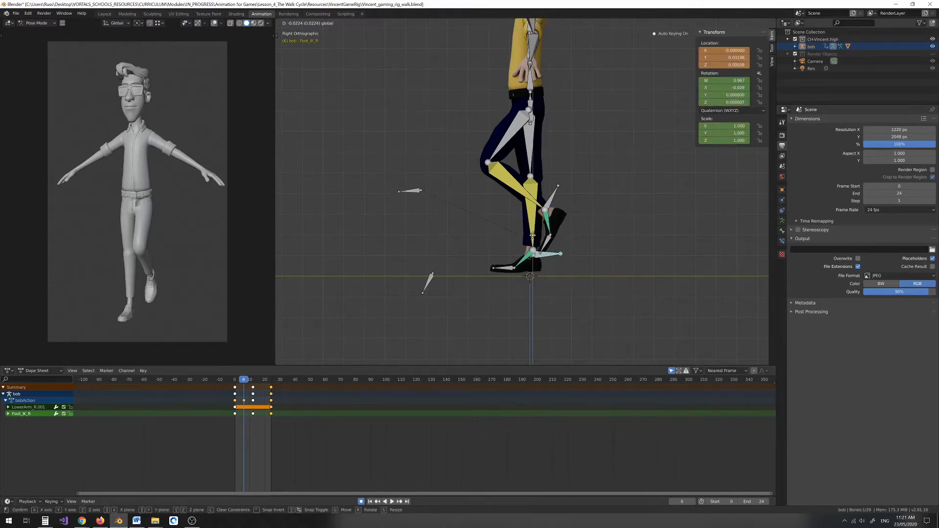
left_click(532, 235)
Lower the WaistControl bone to about Y -0.011 to plant the supporting foot at frame 6.
left_click(531, 108)
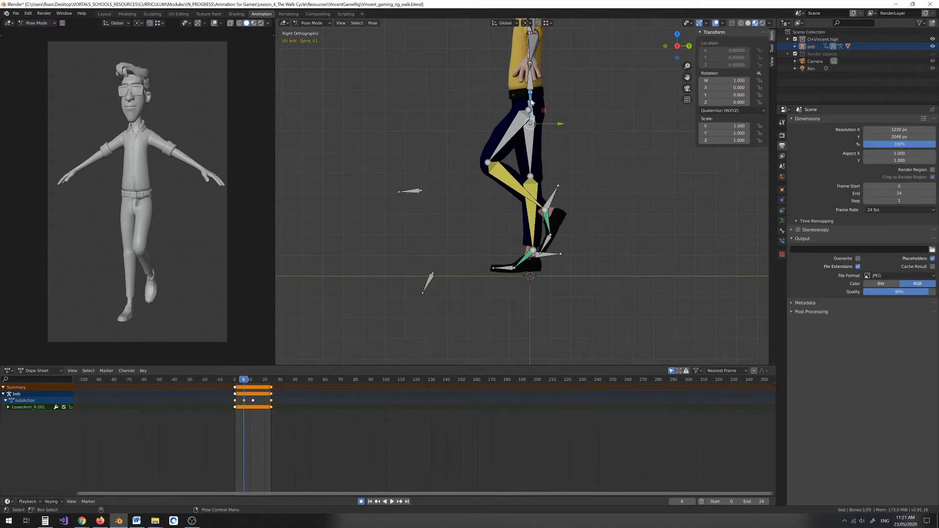
mouse_move(533, 110)
middle_mouse_down()
mouse_move(555, 117)
mouse_move(533, 103)
middle_mouse_up()
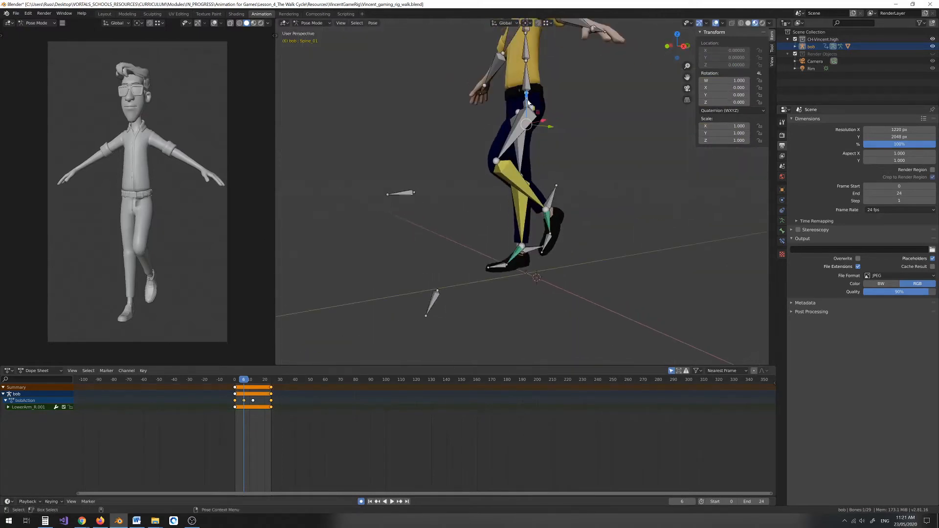
left_click(526, 100)
left_click_drag(526, 86, 526, 90)
middle_click_drag(573, 180, 547, 186)
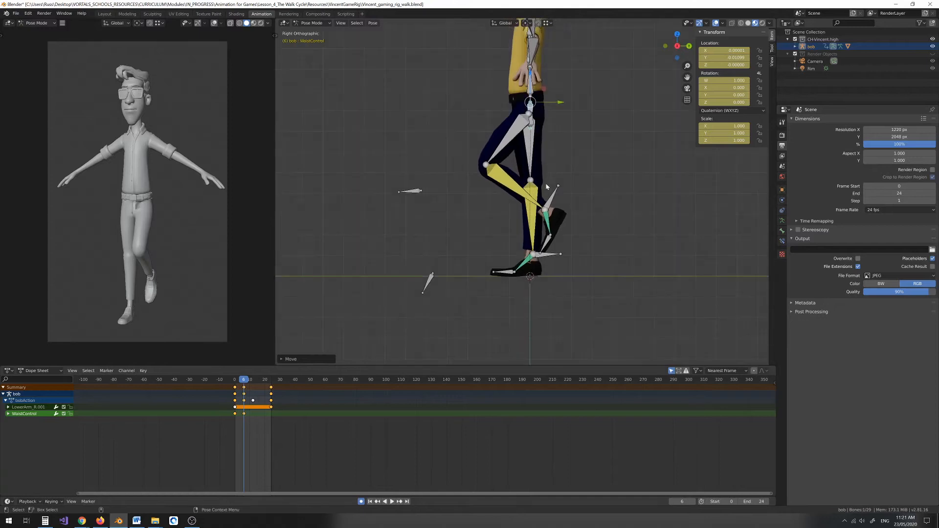
Play back the walk animation and stop with the playhead at frame 18.
key("space")
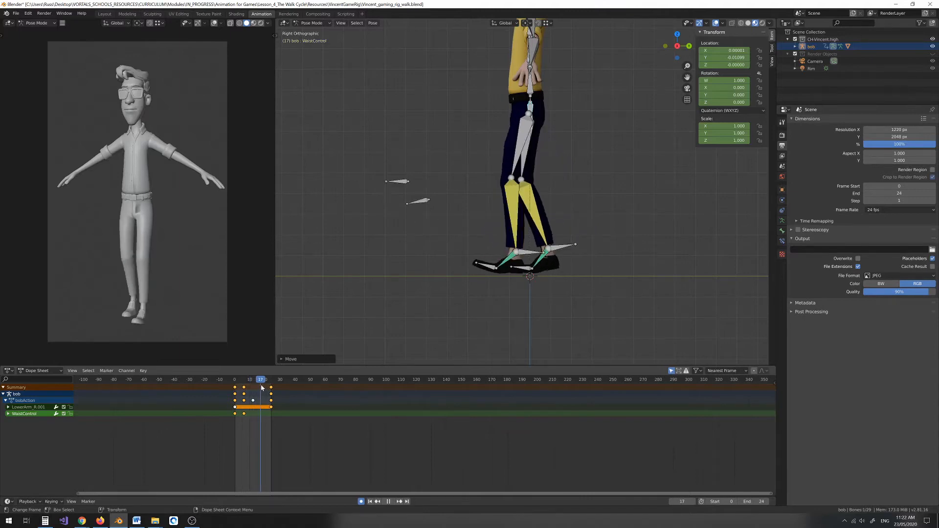
key("space")
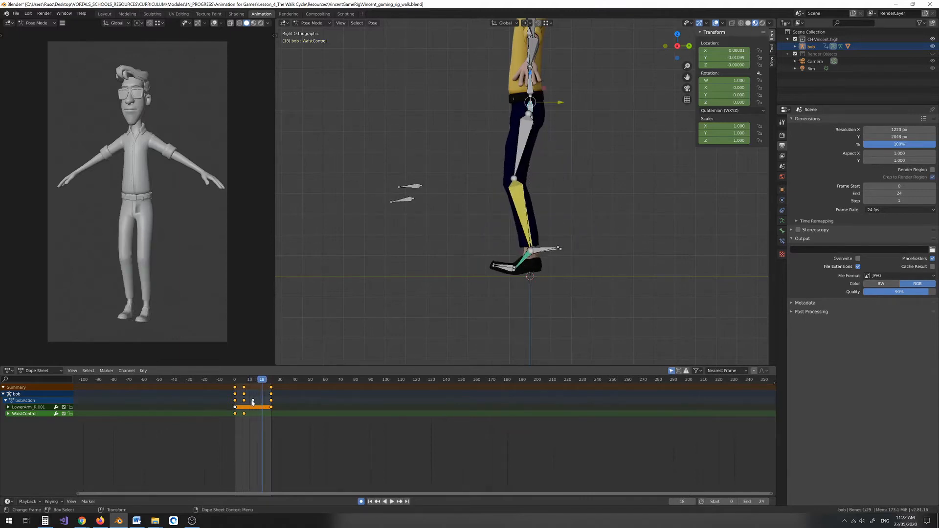
key("space")
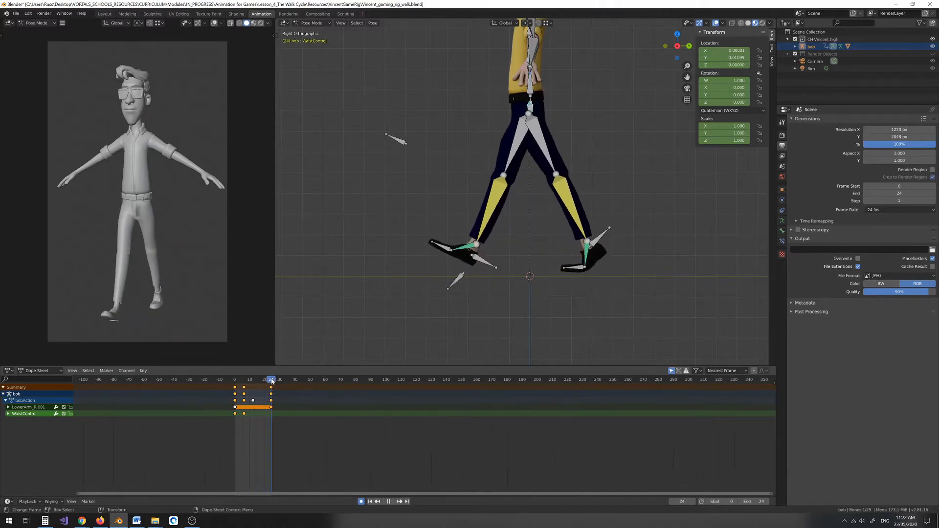
key("Escape")
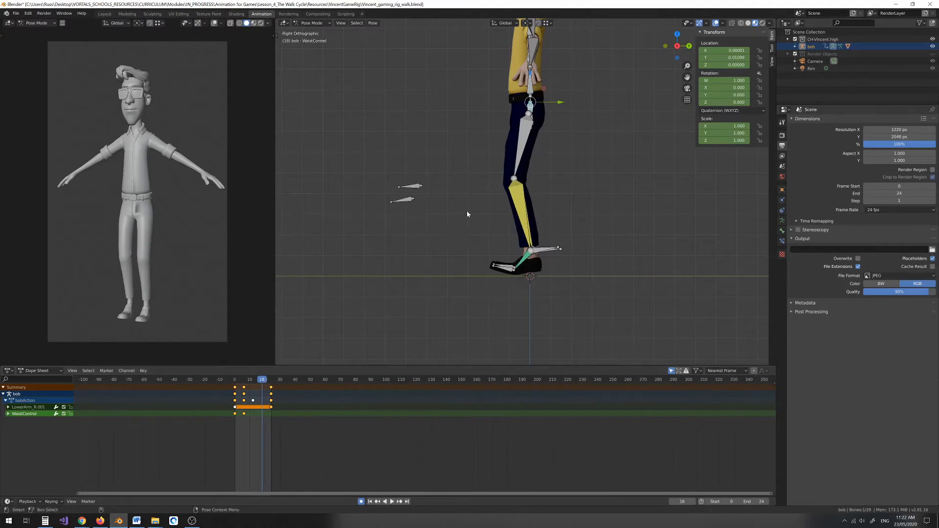
At frame 18, lift the right foot's IK control and rotate it toes-down behind the standing leg for the opposite passing pose.
middle_click_drag(467, 214, 526, 241)
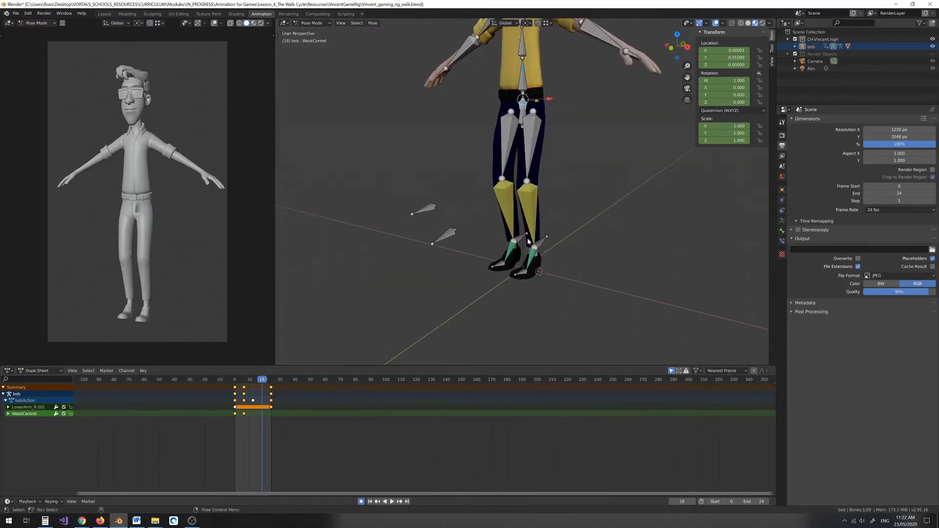
left_click(520, 240)
key("KP_3")
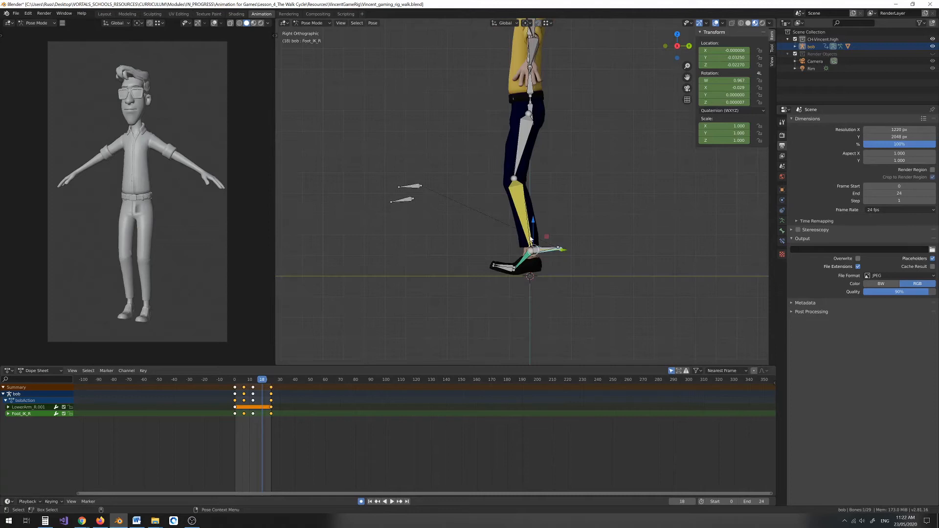
left_click_drag(547, 239, 563, 205)
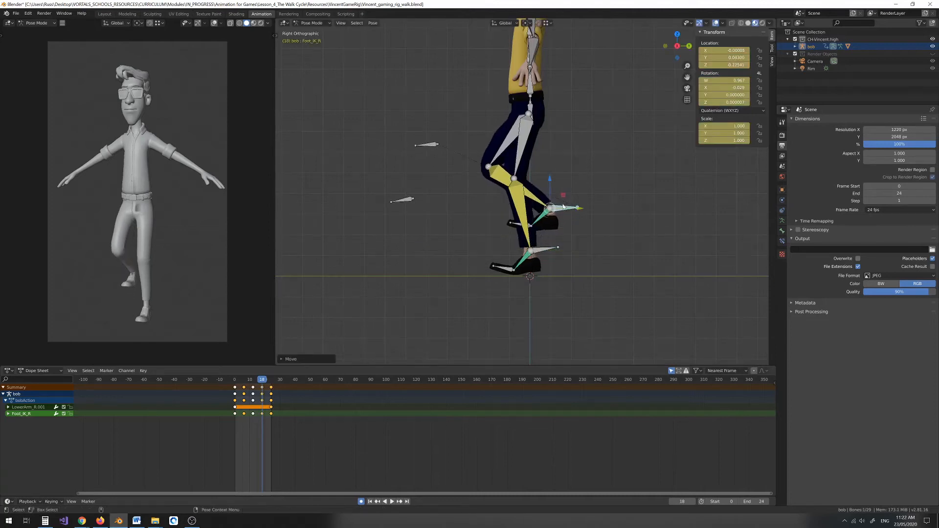
key("r")
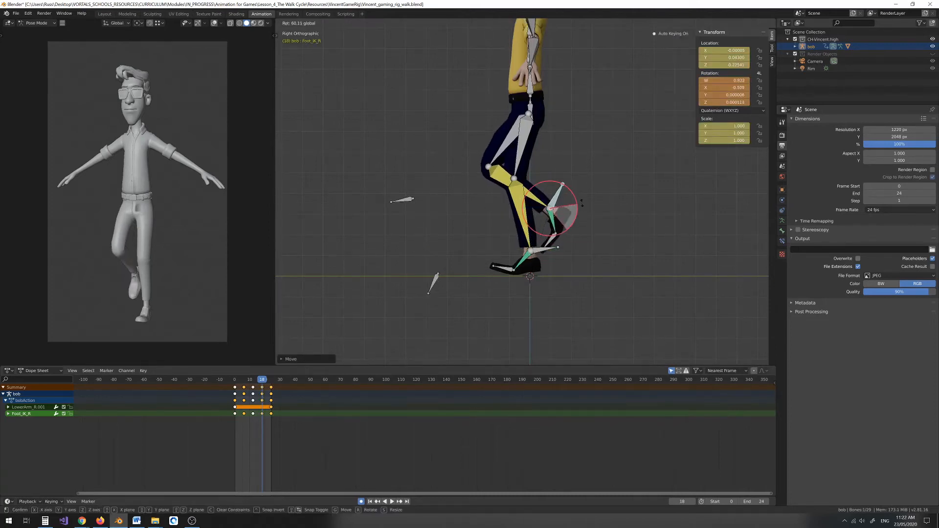
left_click(564, 197)
key("g")
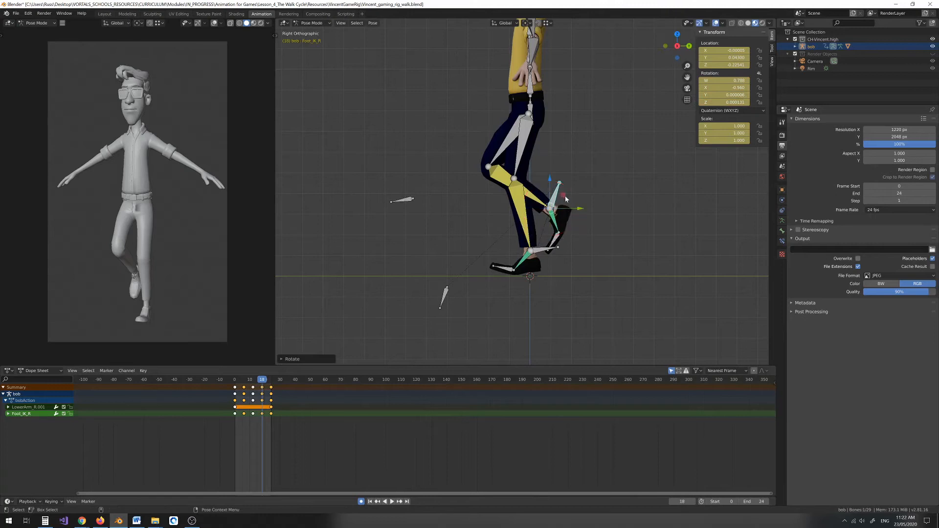
left_click(551, 187)
Rotate the lifted right foot's toe bone by roughly 10° to relax the toes at frame 18.
left_click(543, 234)
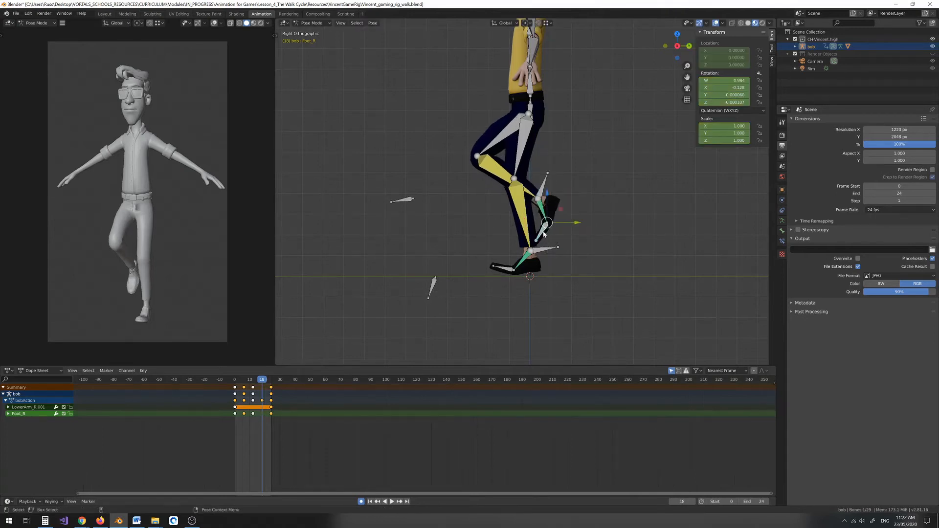
key("r")
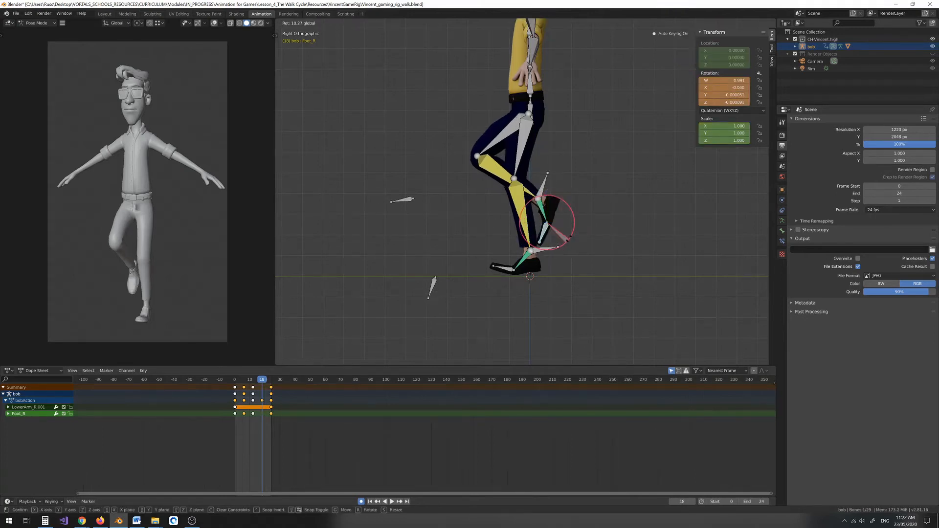
left_click(568, 240)
Rotate the left supporting foot's toe bone down toward the ground at frame 18.
middle_click_drag(538, 198, 532, 226)
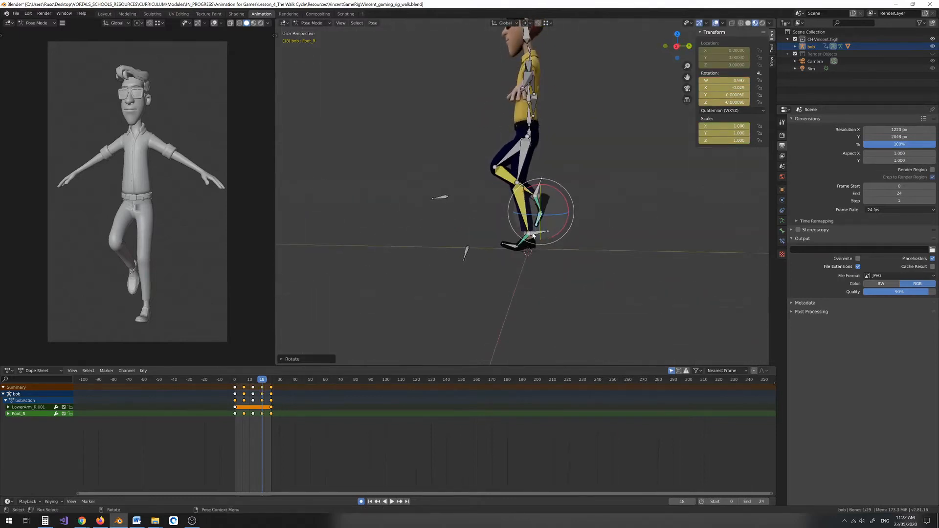
key("KP_3")
left_click(500, 251)
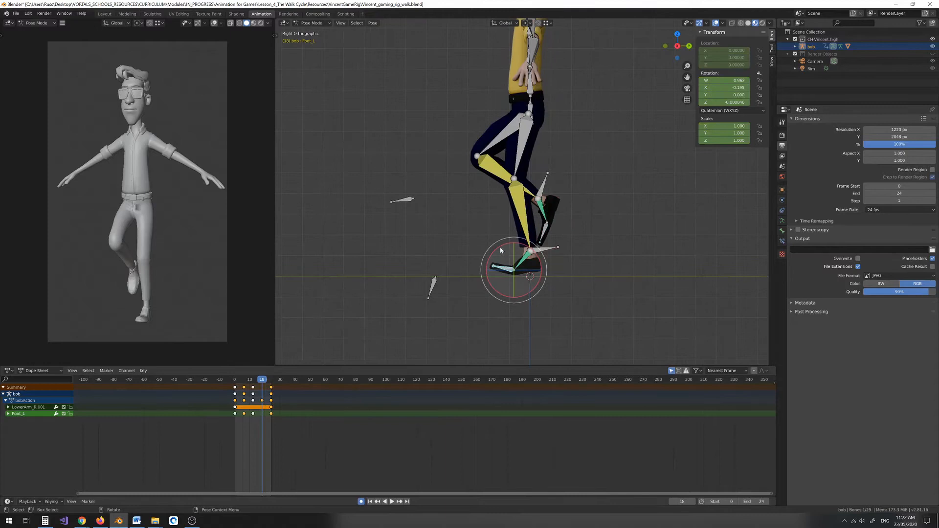
key("r")
left_click_drag(494, 252, 493, 253)
Rotate the left foot's IK control to level the supporting foot, and lower the control slightly along Z.
scroll(544, 278, "up", 2)
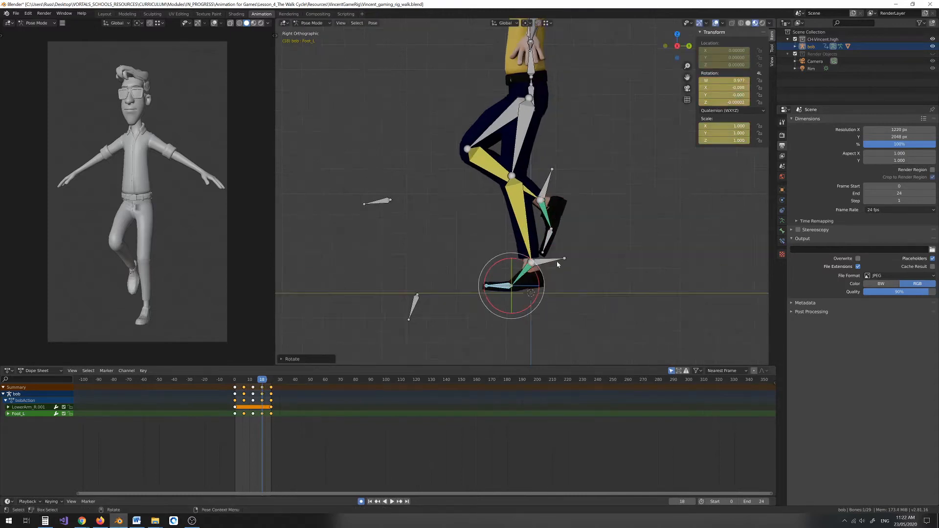
left_click(546, 277)
key("r")
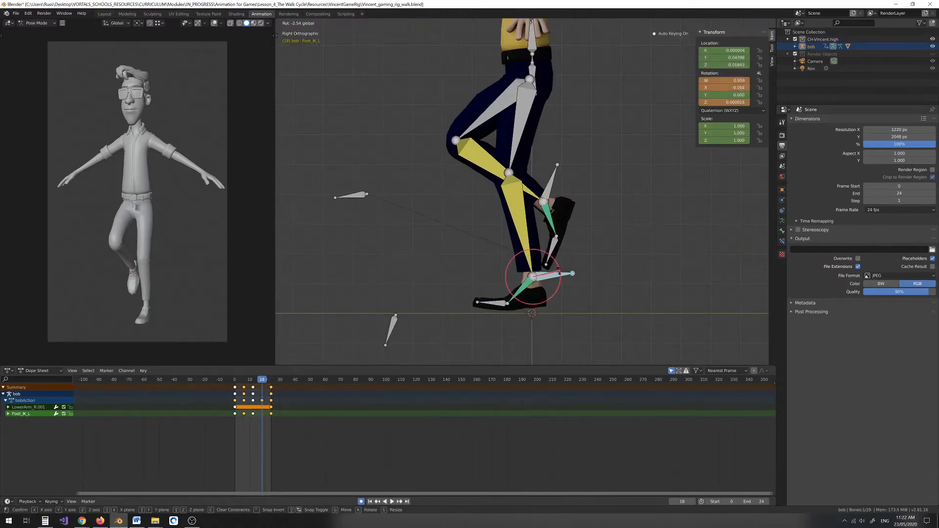
left_click(545, 254)
left_click_drag(533, 253, 531, 258)
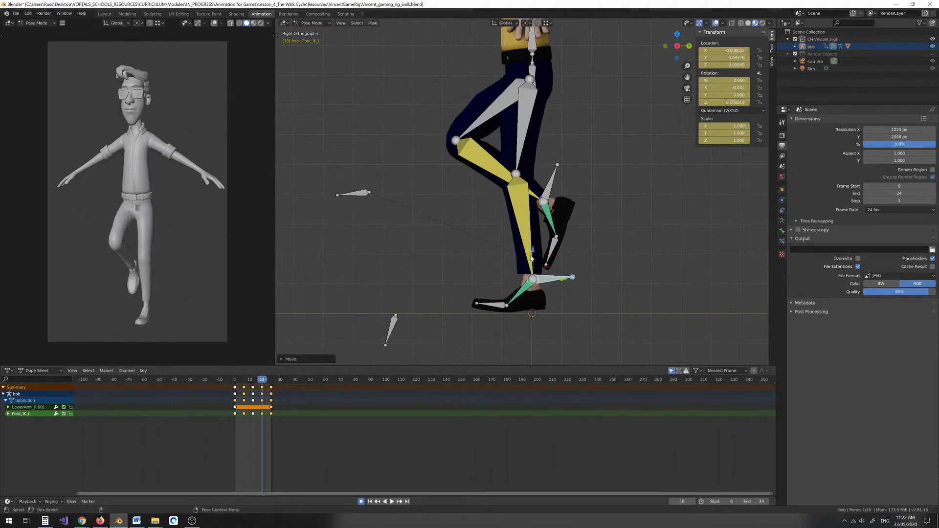
Fine-tune the left toe bone's rotation so the toes lie flat with the ground.
left_click(498, 309)
key("r")
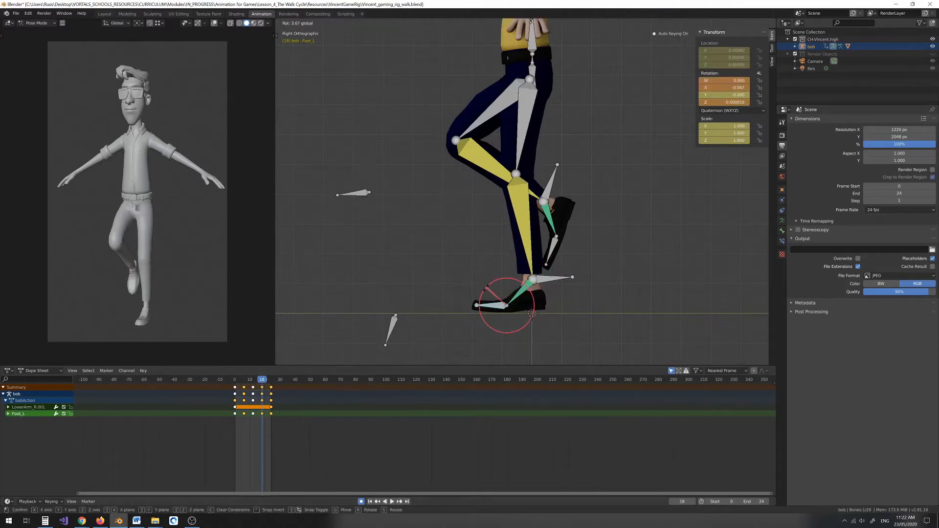
left_click(531, 312)
Play back the walk cycle from the front to check the new passing pose.
middle_click_drag(501, 222, 579, 196)
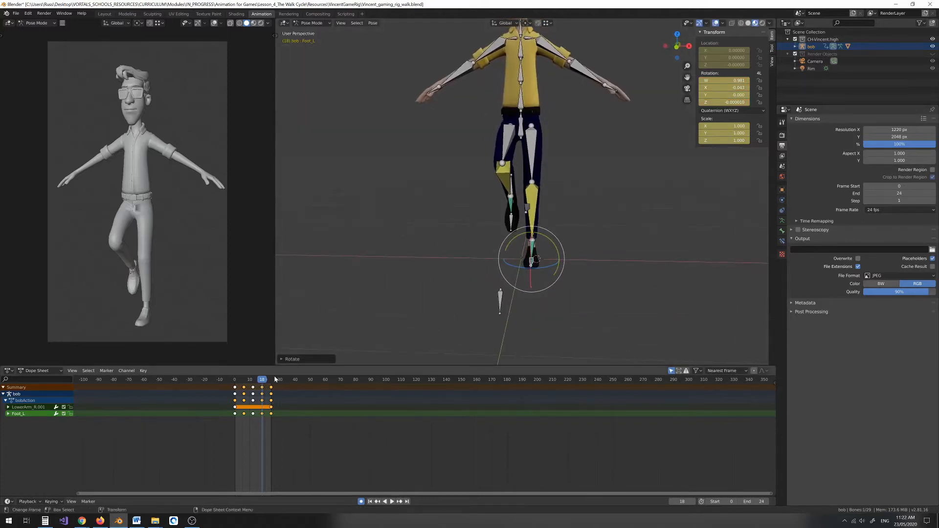
key("space")
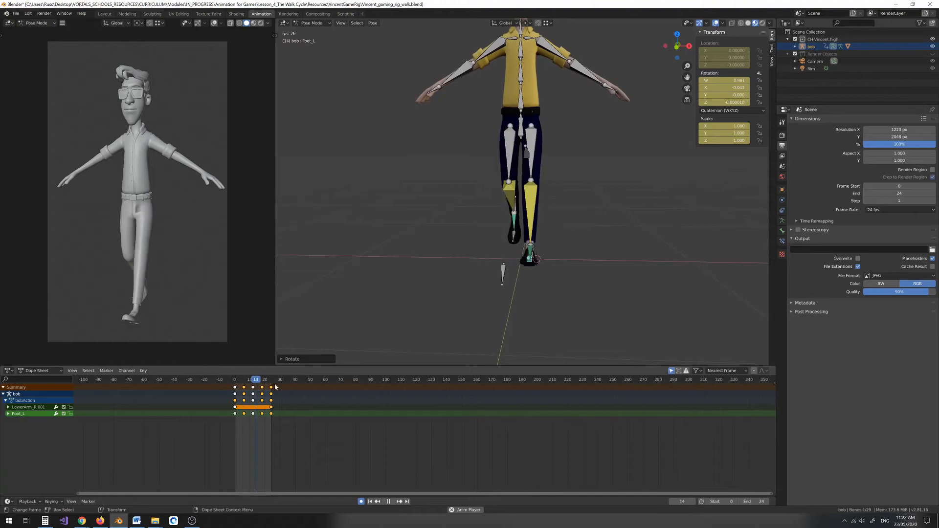
key("space")
At frame 12, lower the WaistControl bone to about Y 0.036 so the contact pose drops toward the floor.
mouse_move(261, 380)
left_mouse_down()
mouse_move(234, 384)
mouse_move(253, 384)
left_mouse_up()
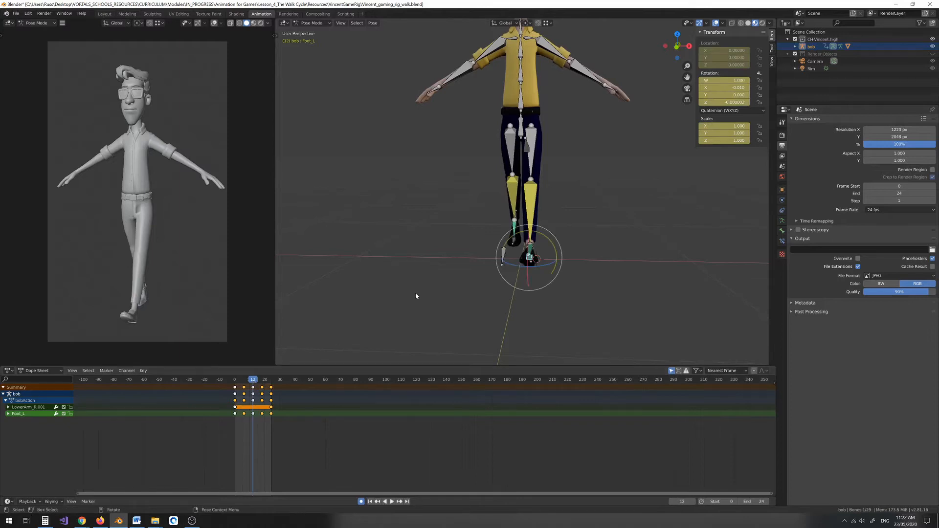
key("KP_3")
left_click(532, 119)
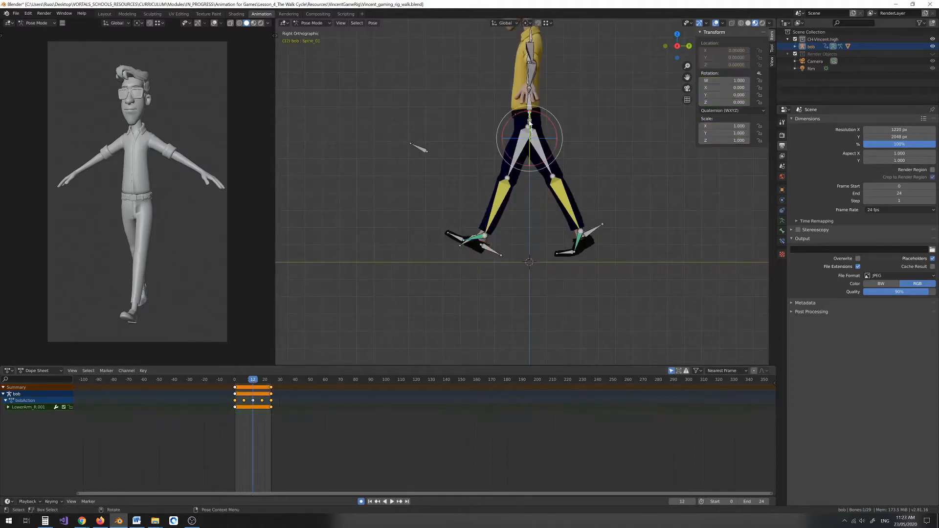
scroll(531, 117, "up", 2)
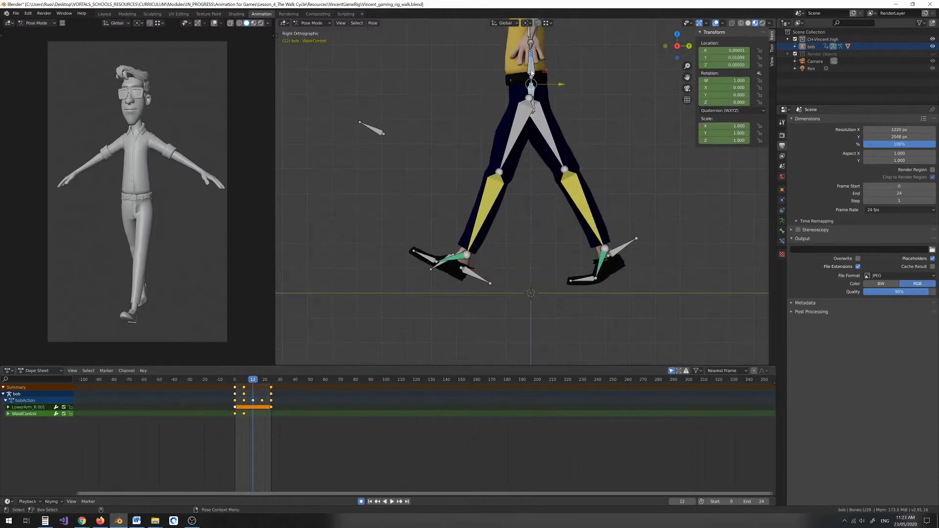
key("g")
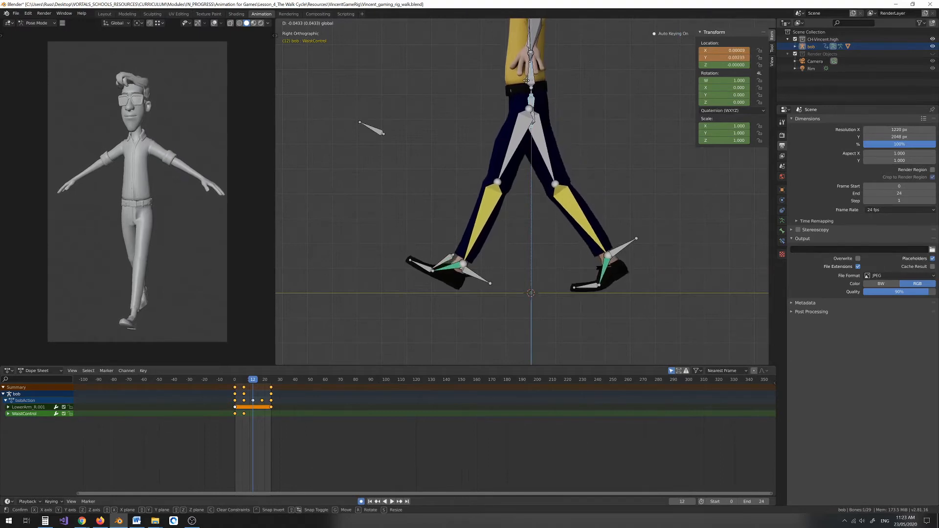
left_click(526, 81)
At frame 18, raise the WaistControl bone to about Y -0.018 so the supporting leg straightens.
mouse_move(253, 382)
left_mouse_down()
mouse_move(279, 381)
mouse_move(236, 382)
mouse_move(263, 380)
left_mouse_up()
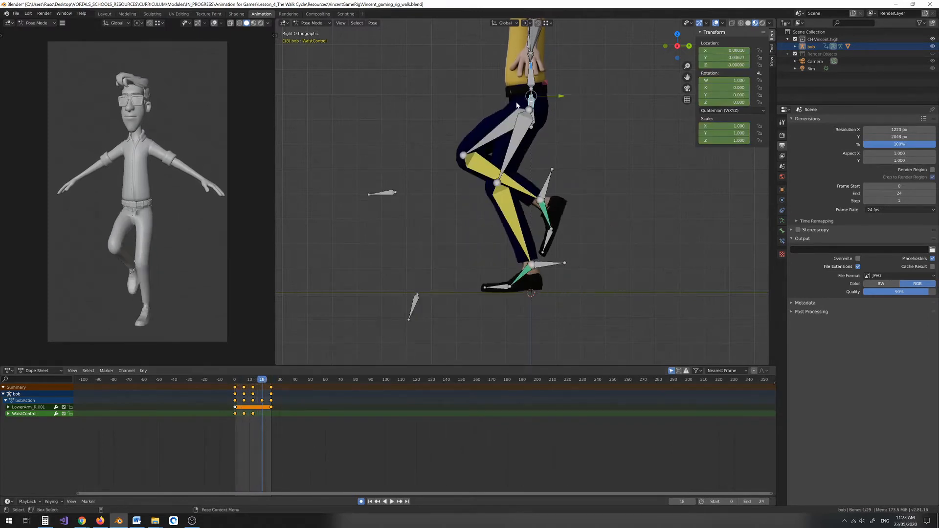
key("g")
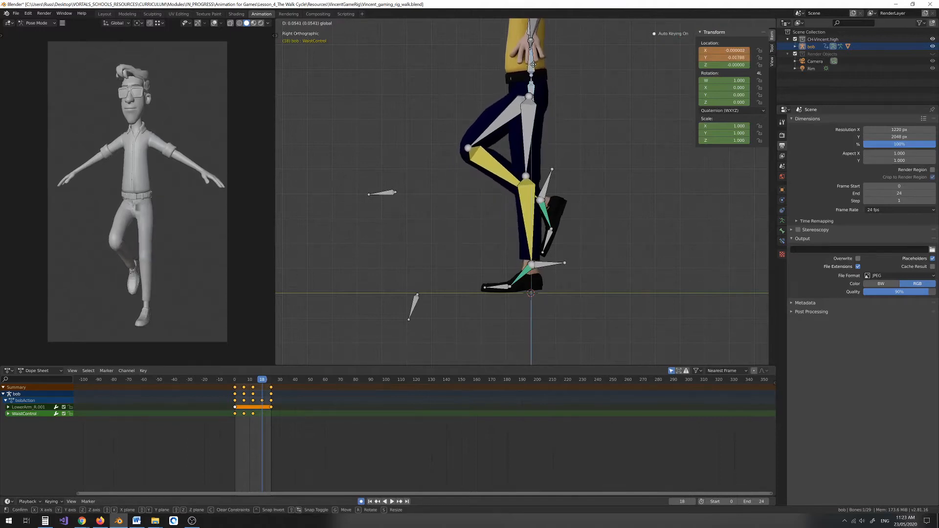
left_click(533, 65)
Play back the walk cycle and compare the contact pose at frame 12 with the passing pose at frame 6.
key("space")
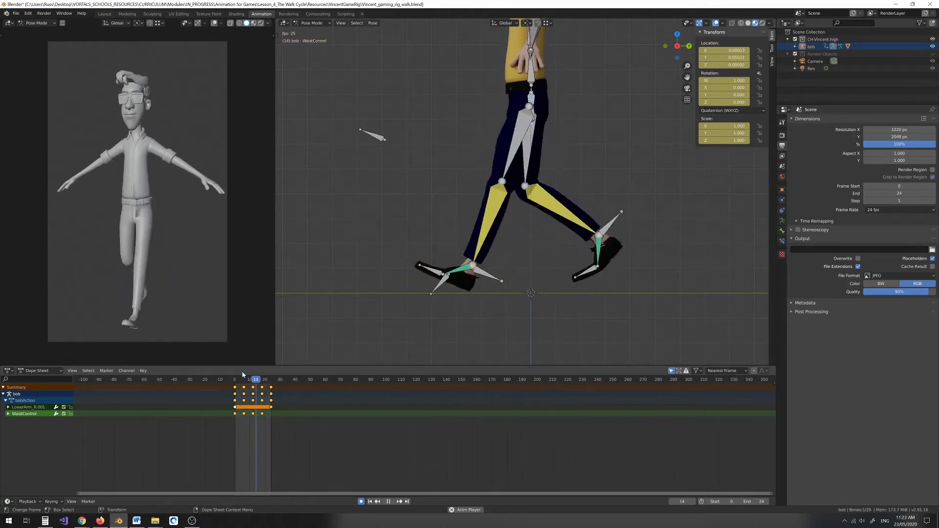
key("space")
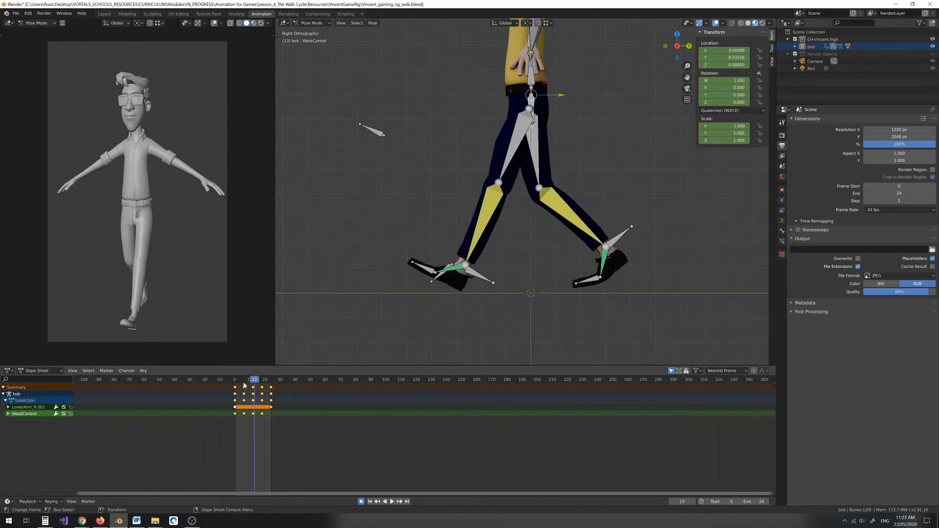
key("space")
left_click_drag(243, 379, 254, 378)
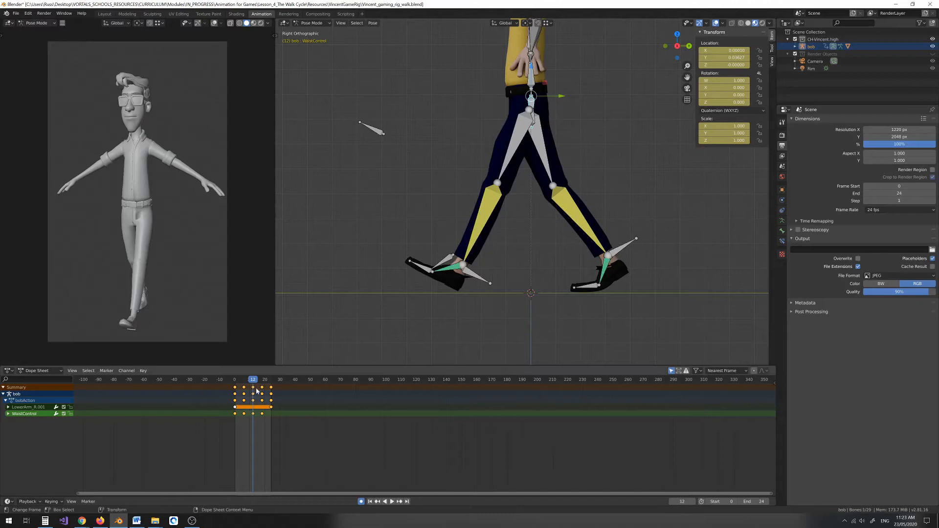
mouse_move(254, 381)
left_mouse_down()
mouse_move(245, 384)
mouse_move(264, 382)
mouse_move(244, 384)
left_mouse_up()
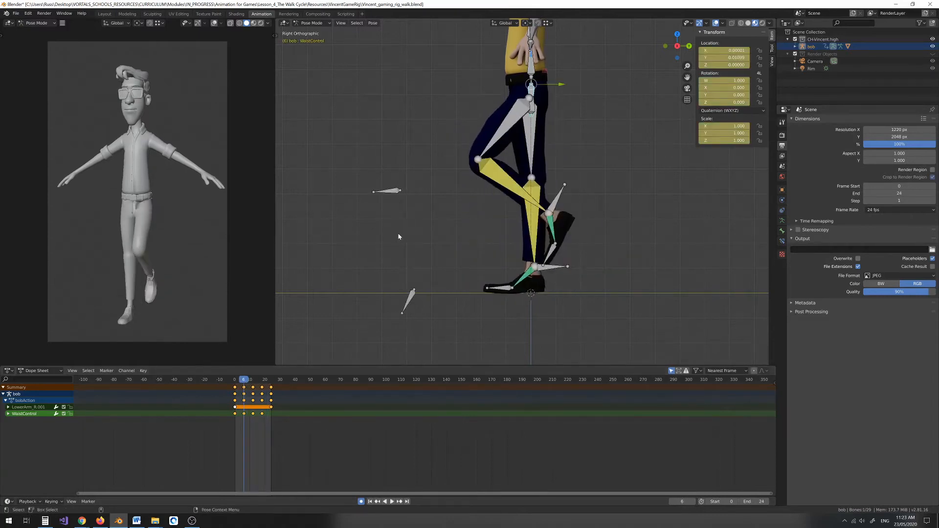
middle_click_drag(439, 171, 509, 162)
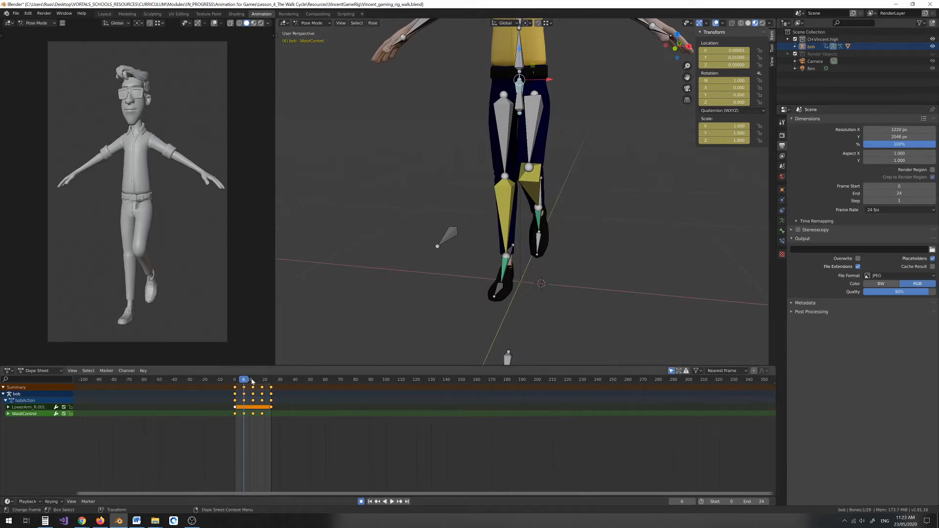
left_click_drag(242, 383, 244, 381)
Inspect the upper and lower leg bones of the frame 6 passing pose from the front and side.
left_click(508, 129)
left_click(536, 118)
middle_click_drag(536, 118, 510, 122)
left_click(499, 187)
left_click(509, 119)
left_click(491, 181)
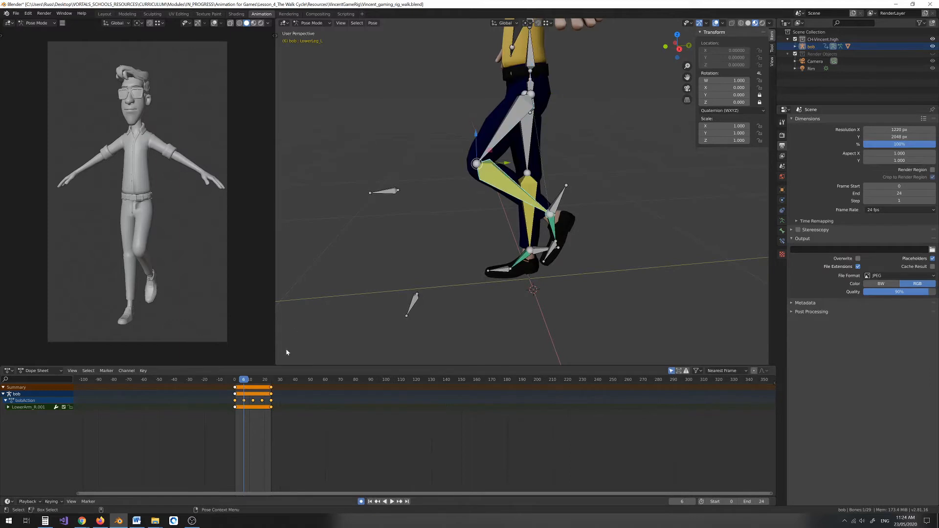
Examine the passing pose around frame 7 from the side and front, checking the Foot_IK_L and WaistControl bones.
key("space")
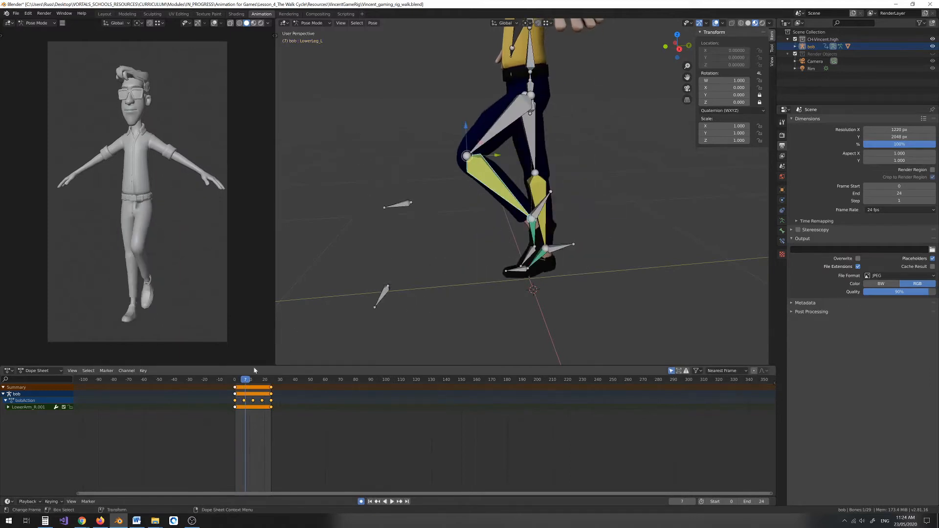
key("r")
middle_click_drag(509, 135, 507, 135)
left_click(537, 216)
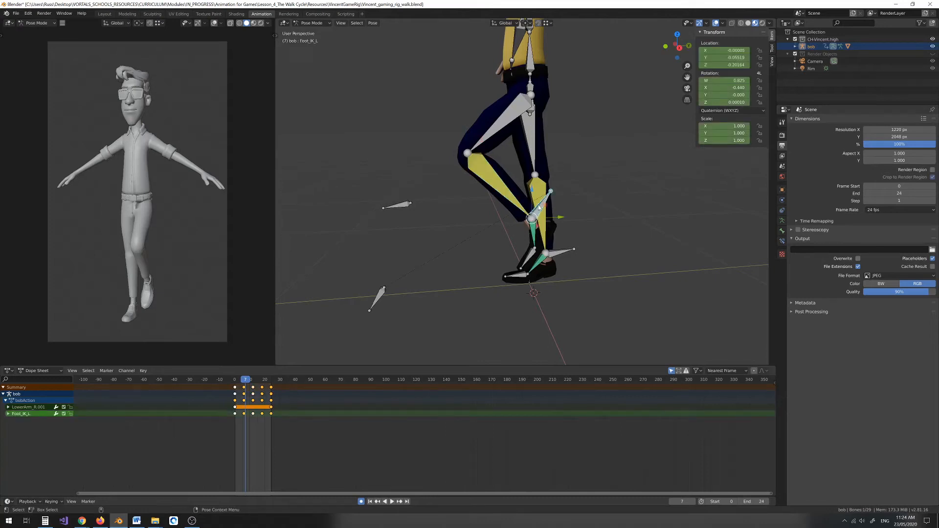
scroll(545, 217, "up", 5)
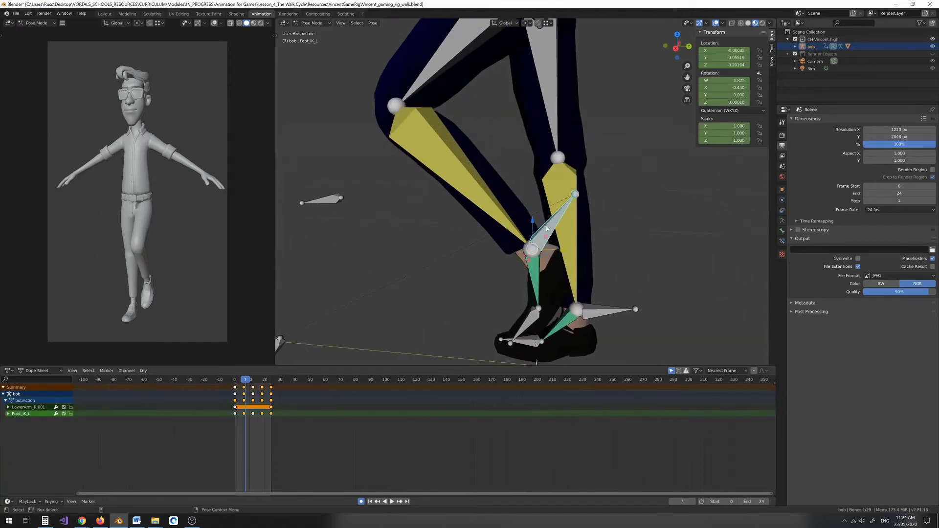
scroll(546, 225, "down", 4)
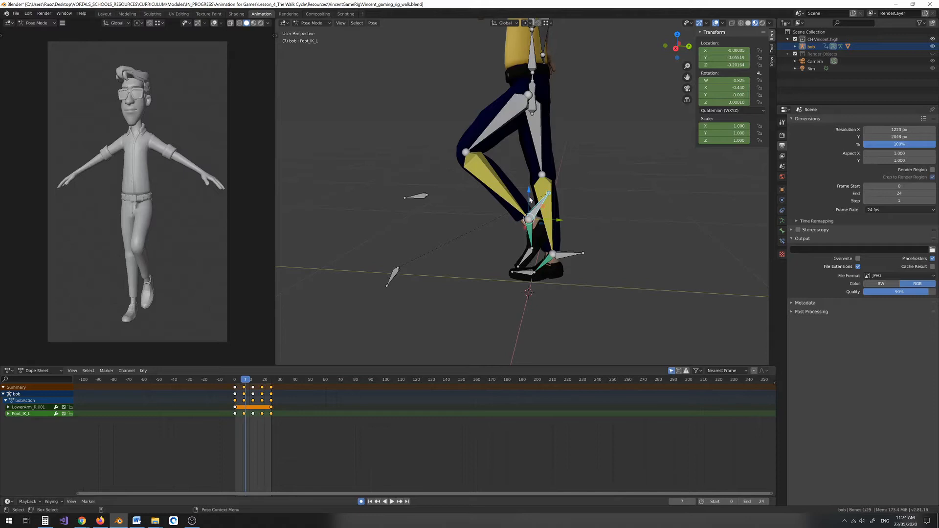
middle_click_drag(536, 142, 548, 109)
left_click(522, 80)
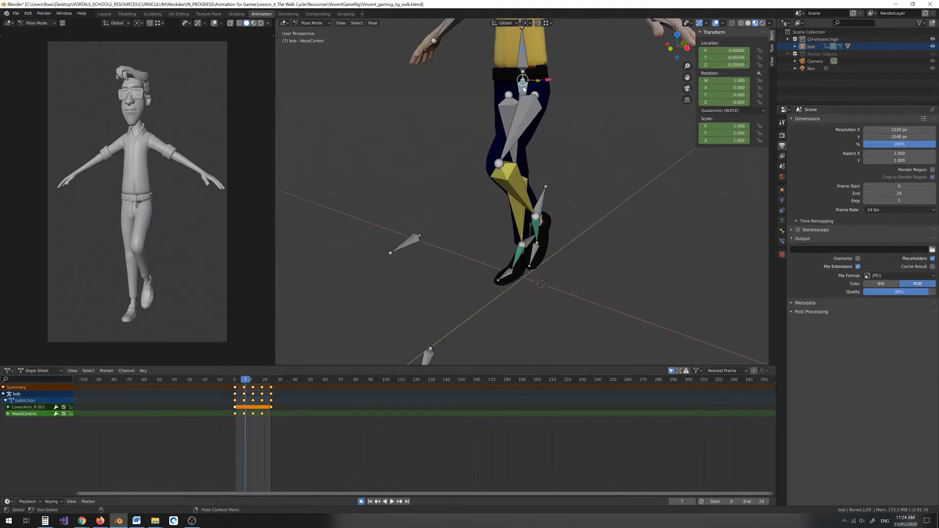
middle_click_drag(574, 146, 505, 127)
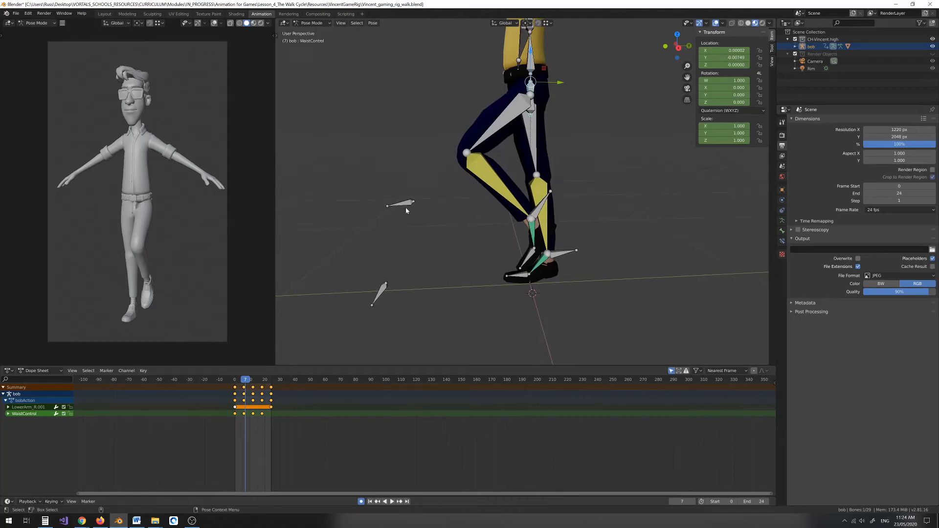
Play and scrub the walk cycle to compare the WaistControl height at the loop's start and end frames.
key("space")
left_click_drag(264, 380, 283, 381)
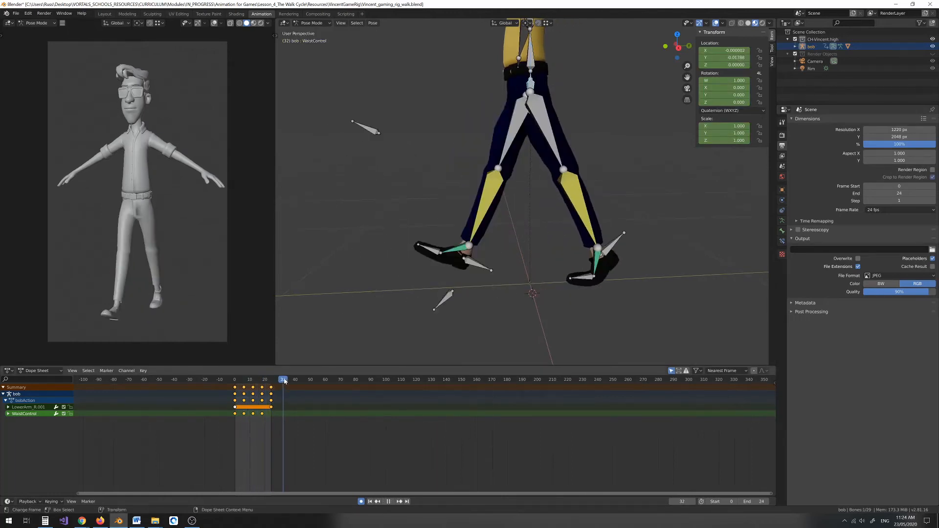
key("space")
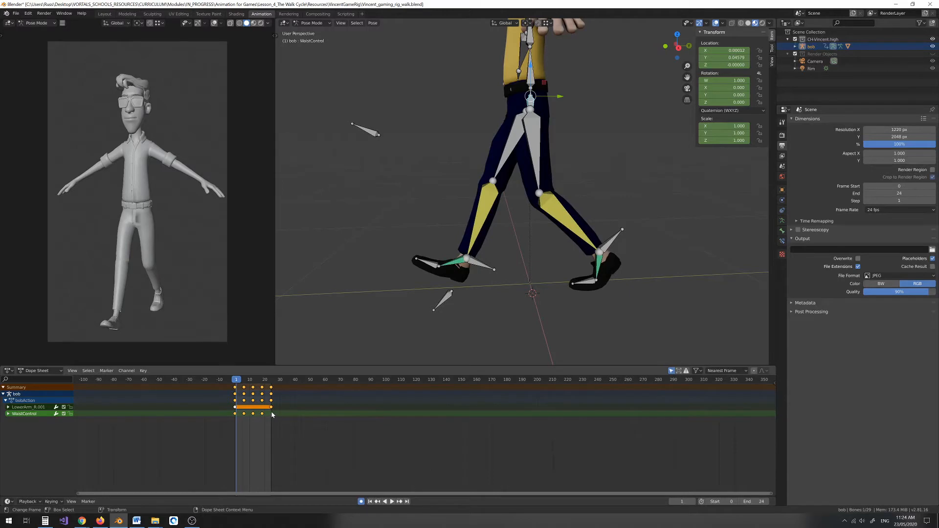
left_click_drag(238, 383, 235, 383)
key("space")
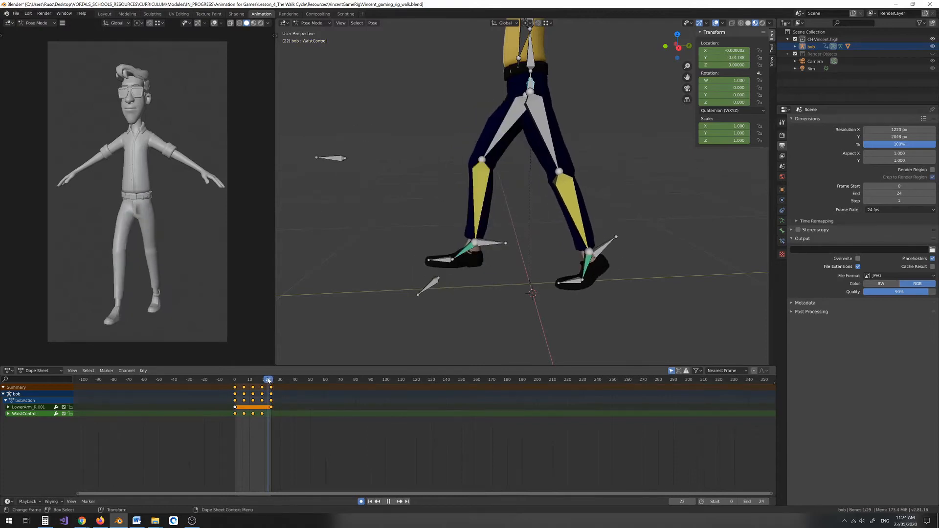
mouse_move(263, 381)
left_mouse_down()
mouse_move(239, 384)
mouse_move(270, 381)
left_mouse_up()
Copy the WaistControl keyframe from frame 0 to frame 24 so the end of the loop matches its start.
key("KP_3")
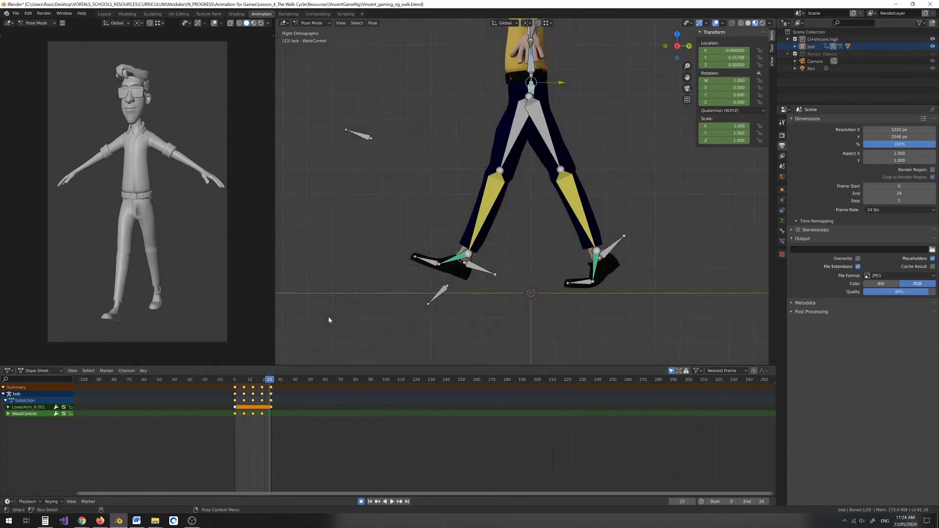
left_click(236, 413)
left_click_drag(271, 382, 272, 382)
key("ctrl+v")
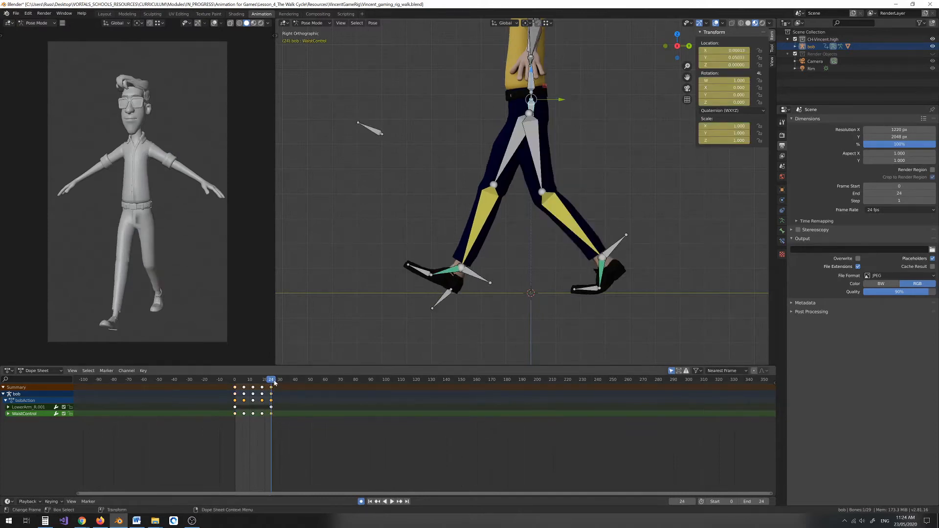
Play back the looping walk cycle and review the waist and leg motion from the front and side.
key("space")
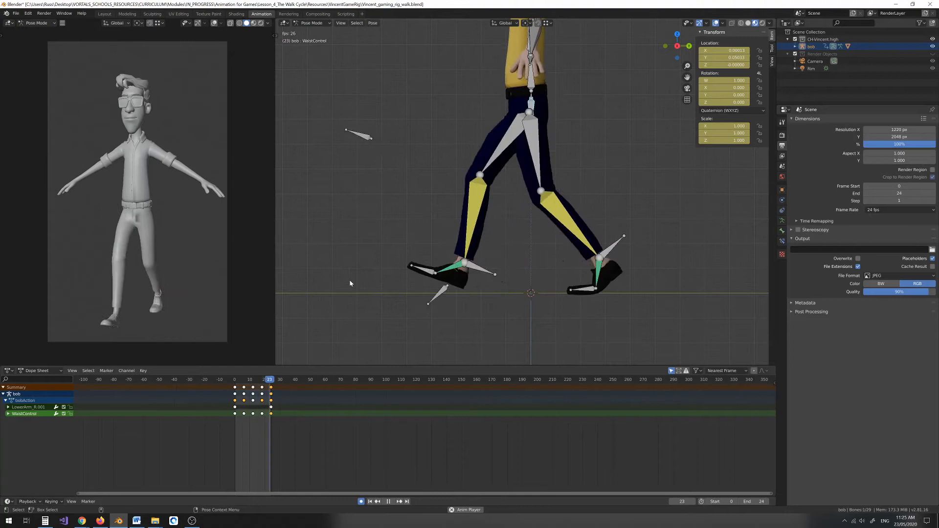
middle_click_drag(416, 205, 487, 195)
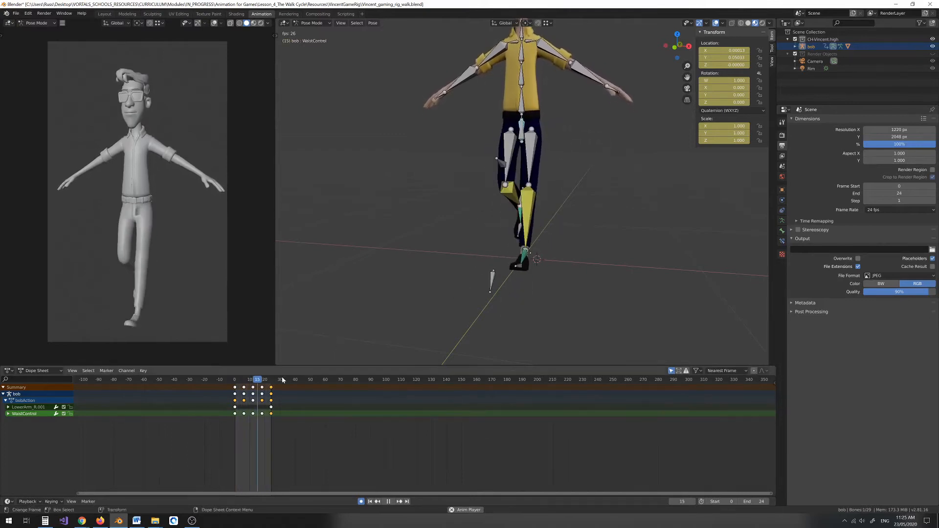
left_click(240, 383)
key("space")
middle_click_drag(493, 241, 399, 235)
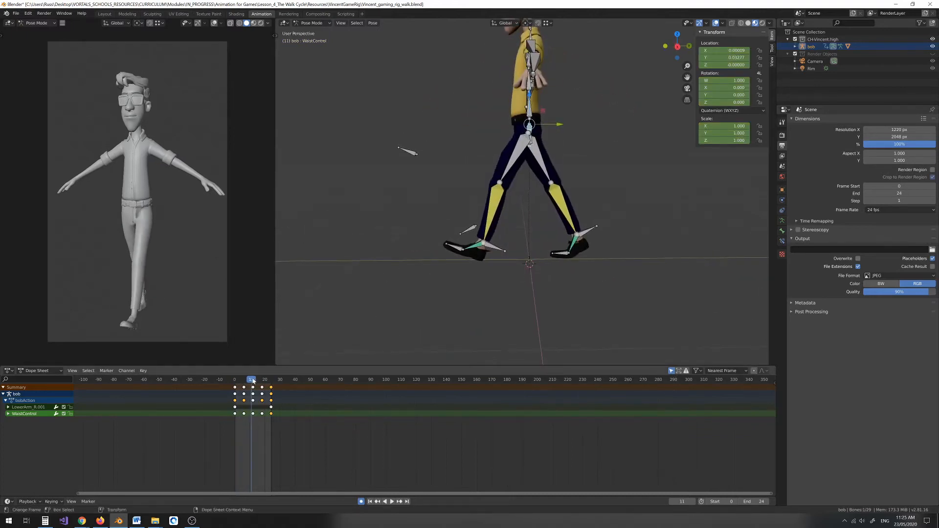
left_click_drag(255, 381, 233, 382)
key("space")
middle_click_drag(382, 243, 490, 249)
middle_click_drag(493, 177, 490, 203)
Try to rotate the UpperArm_L bone down and forward at frame 0, and clear its rotation.
scroll(493, 203, "up", 1)
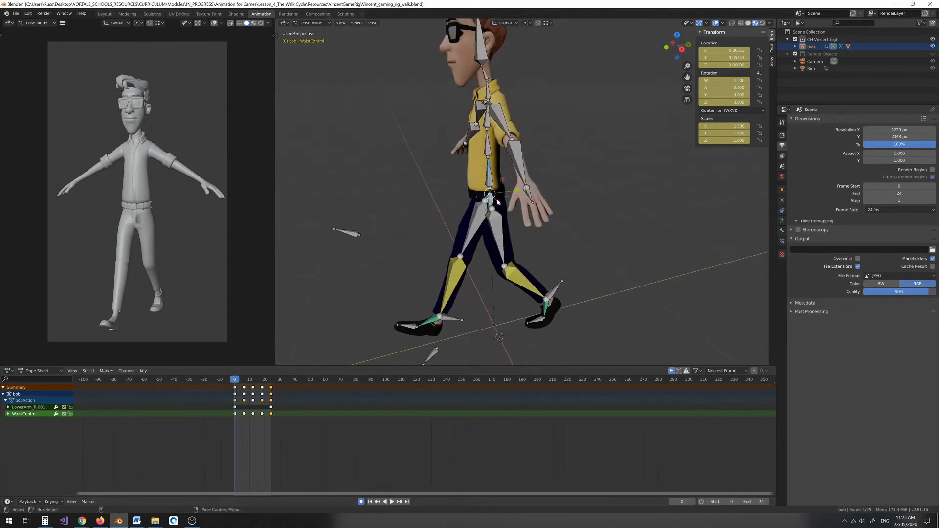
left_click(500, 123)
middle_click_drag(499, 123, 546, 124)
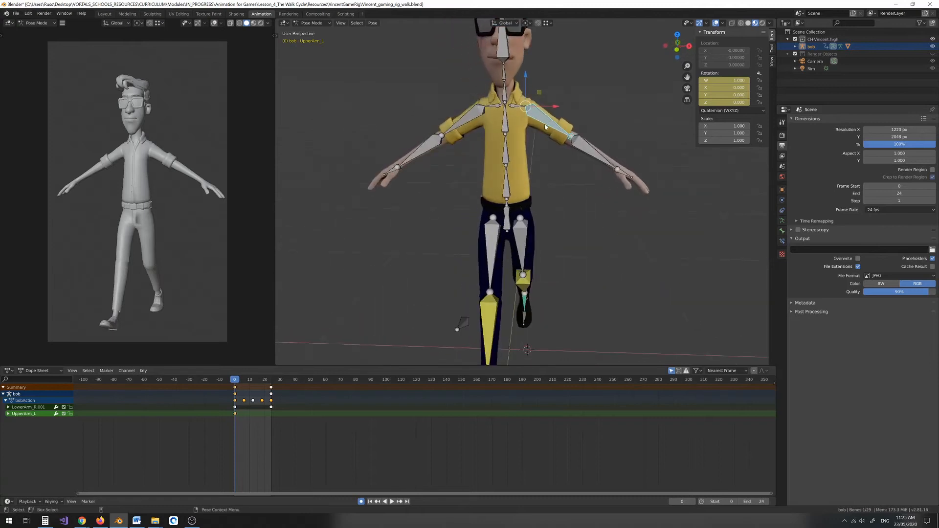
middle_click_drag(484, 192, 582, 185)
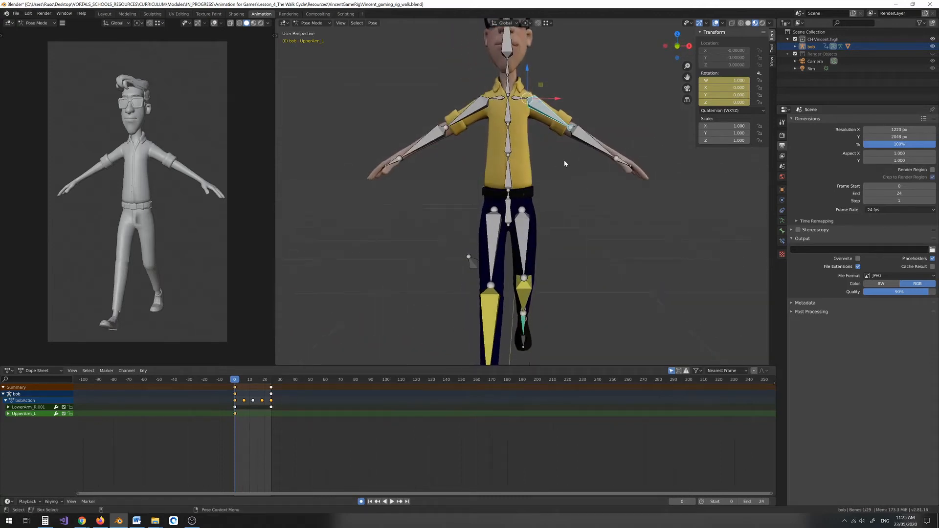
key("e")
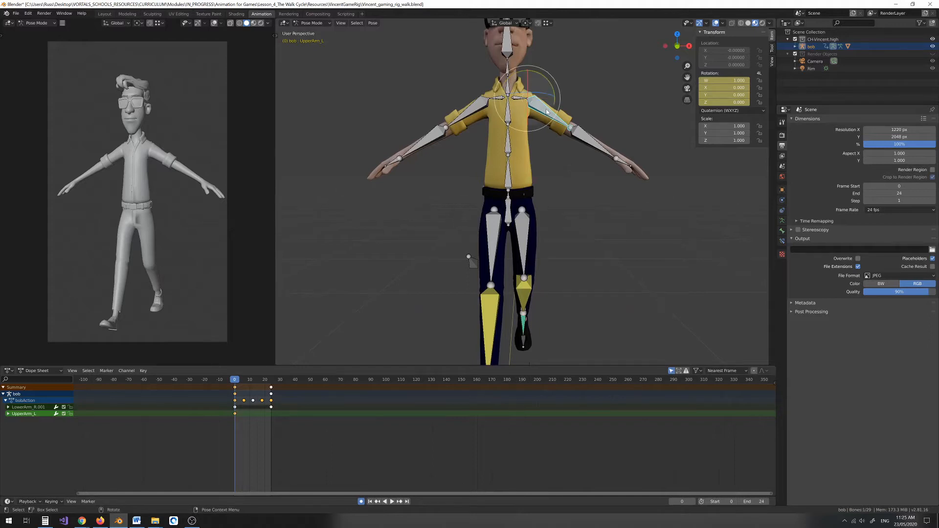
middle_click_drag(541, 91, 551, 117)
left_click_drag(549, 107, 545, 117)
middle_click_drag(546, 118, 558, 123)
key("r")
left_click_drag(464, 97, 475, 81)
middle_click_drag(475, 100, 536, 156)
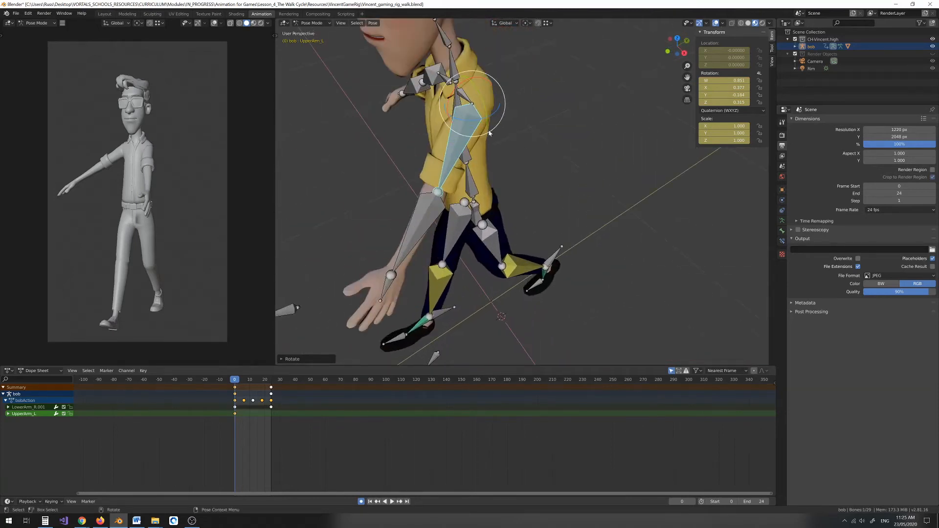
middle_click_drag(470, 113, 491, 116)
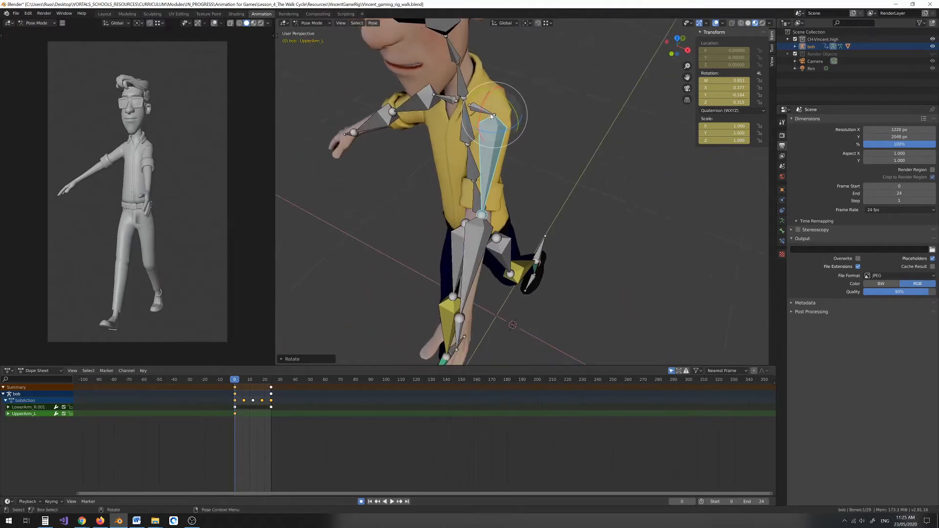
key("alt+r")
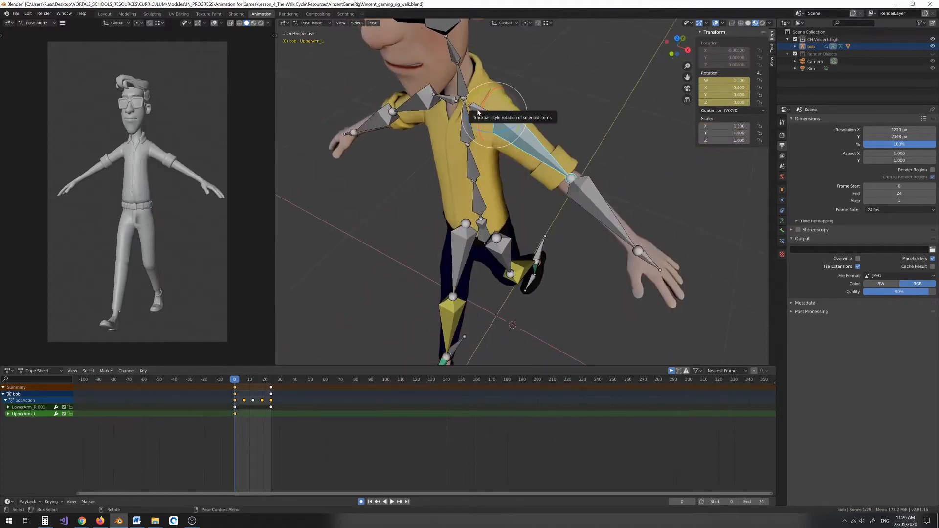
Set the transform orientation to Local and rotate the ShoulderBone_L bone about its local X axis at frame 0, to about X -0.130.
left_click(475, 112)
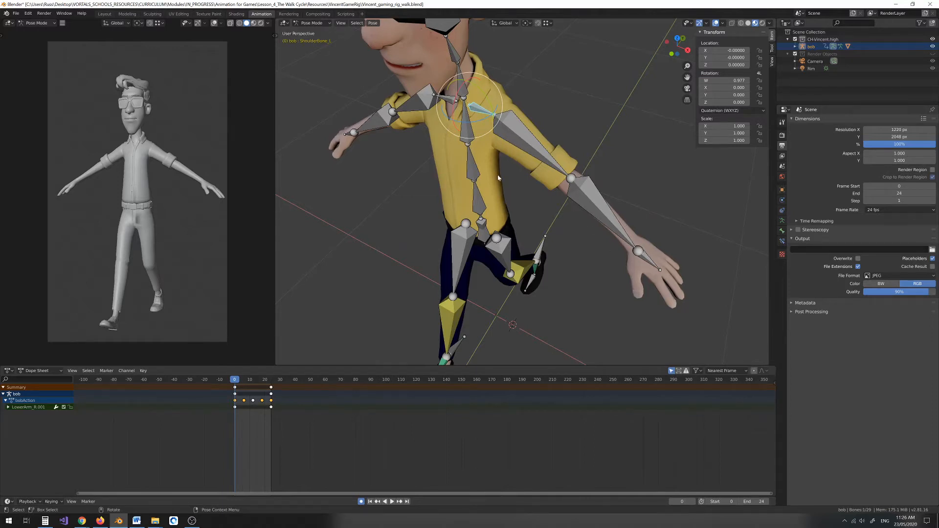
left_click_drag(483, 120, 480, 119)
right_click(479, 118)
left_click(507, 23)
left_click(484, 53)
key("r")
key("x")
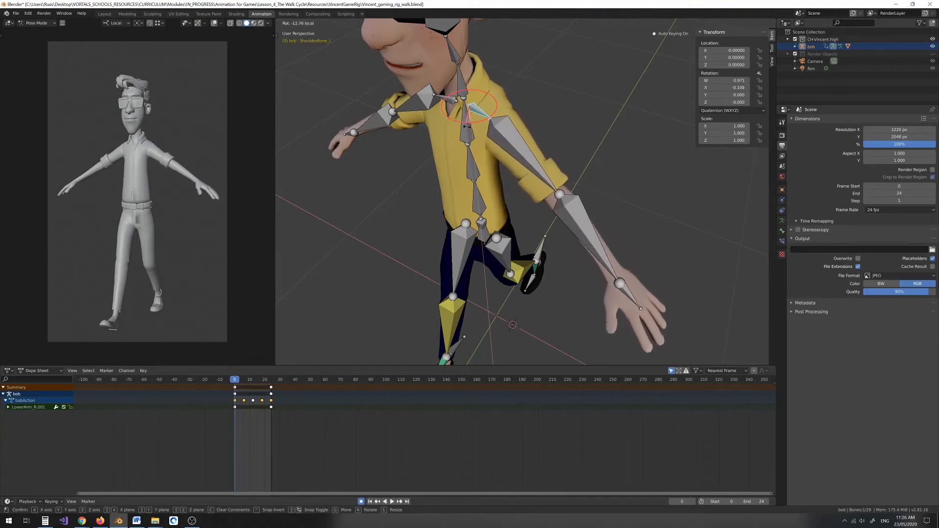
left_click(466, 129)
Twist the Spine_04 and Spine_03 bones slightly at frame 0 to bring the left shoulder forward, undoing any stray tilt.
mouse_move(502, 138)
middle_mouse_down()
mouse_move(532, 118)
mouse_move(509, 147)
mouse_move(521, 137)
mouse_move(510, 128)
middle_mouse_up()
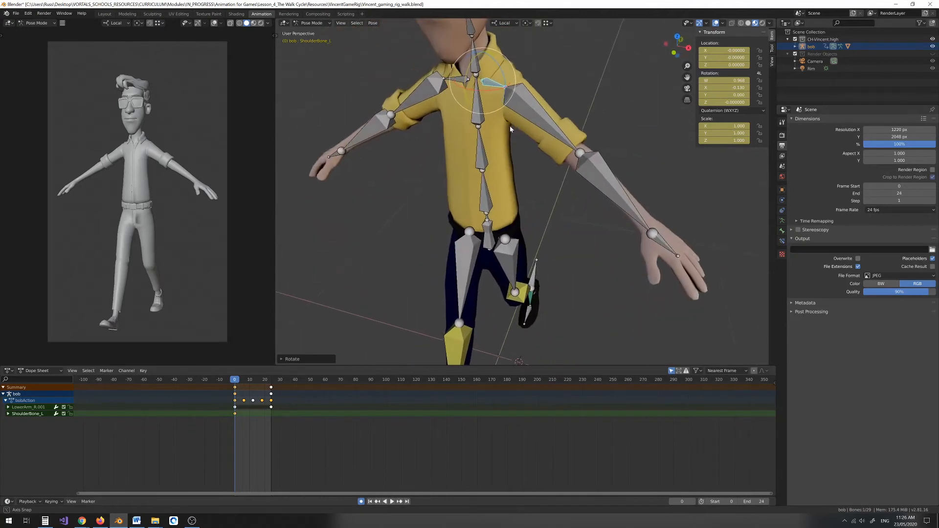
left_click(481, 122)
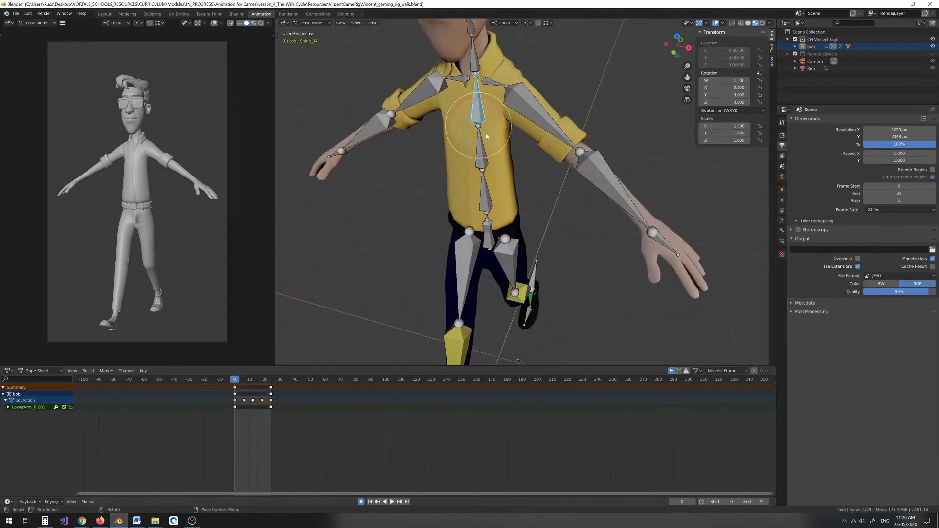
left_click_drag(485, 133, 486, 138)
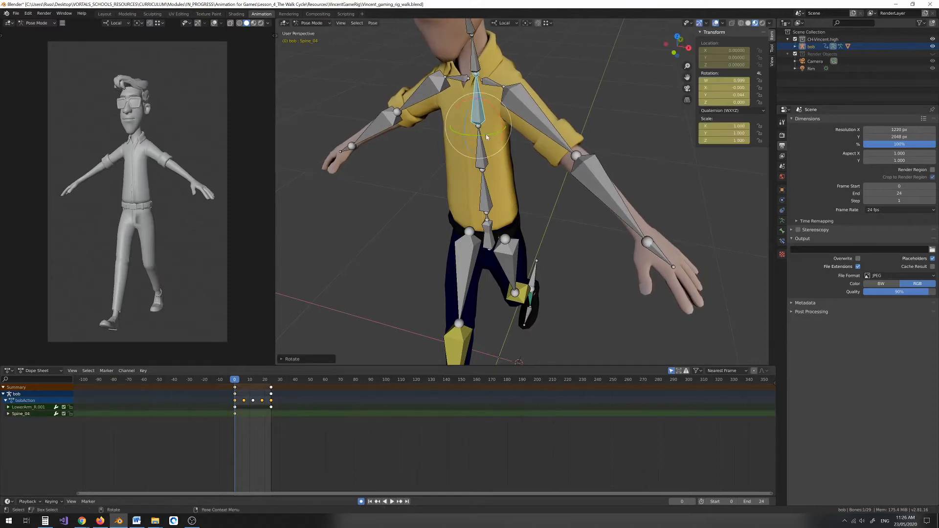
left_click(483, 157)
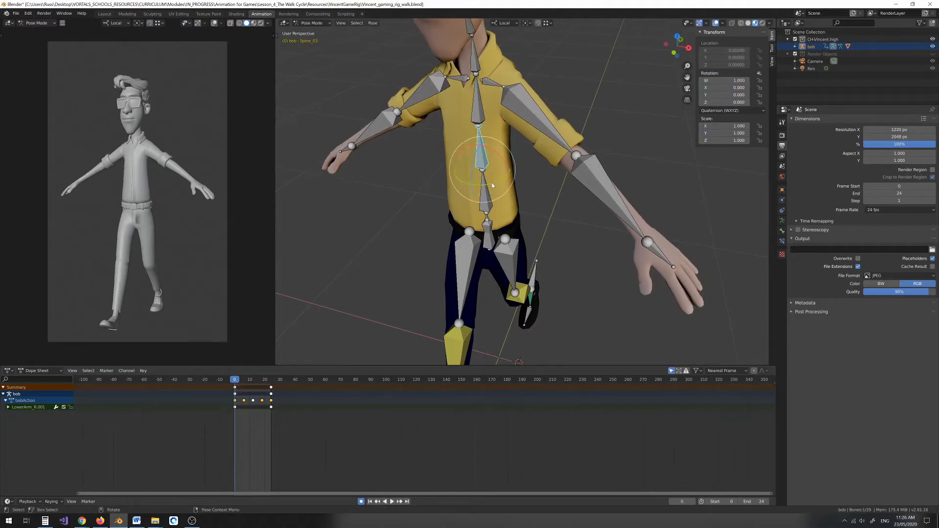
key("r")
left_click(492, 184)
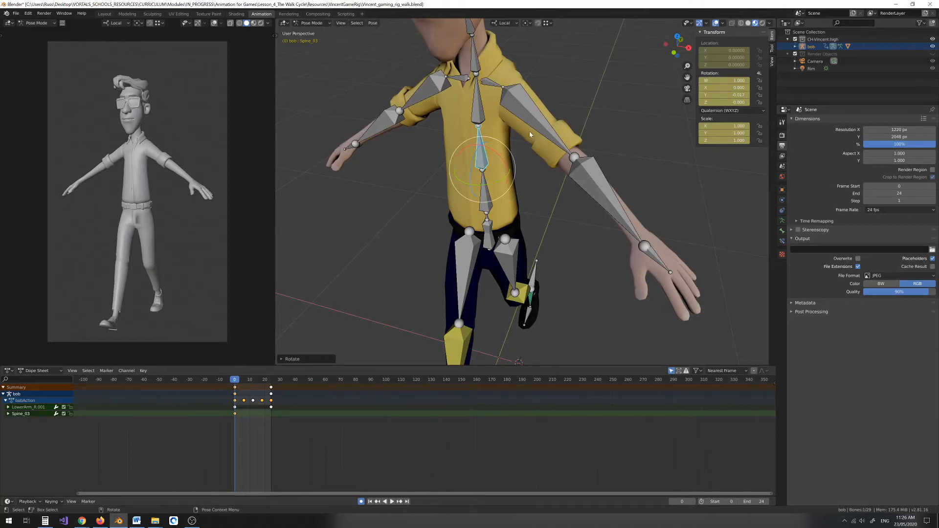
left_click_drag(513, 155, 502, 157)
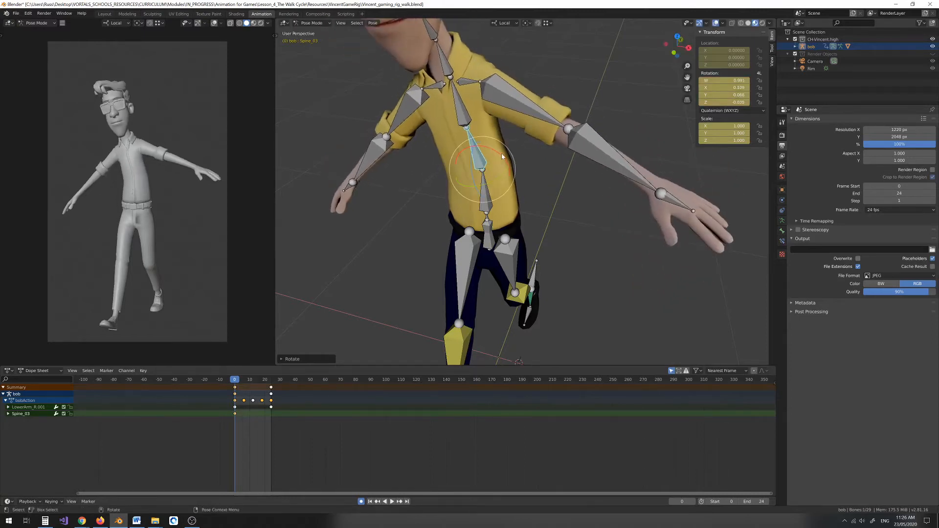
key("ctrl+z")
Rotate the UpperArm_L bone down beside the body at frame 0, and try a further local X rotation of ShoulderBone_L.
middle_click_drag(517, 153, 523, 127)
left_click(549, 116)
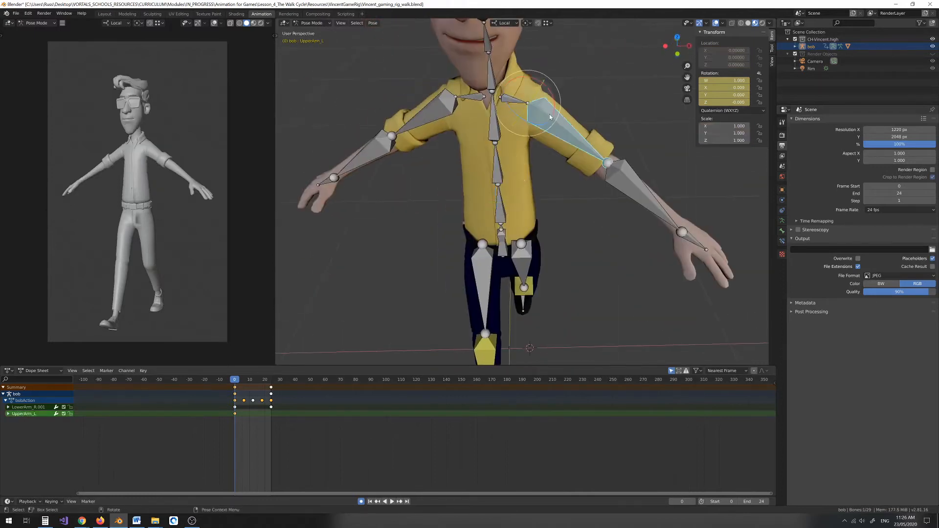
left_click_drag(554, 102, 554, 107)
key("ctrl+z")
middle_click_drag(555, 103, 513, 96)
left_click_drag(509, 93, 471, 87)
middle_click_drag(496, 104, 537, 87)
left_click_drag(551, 85, 512, 75)
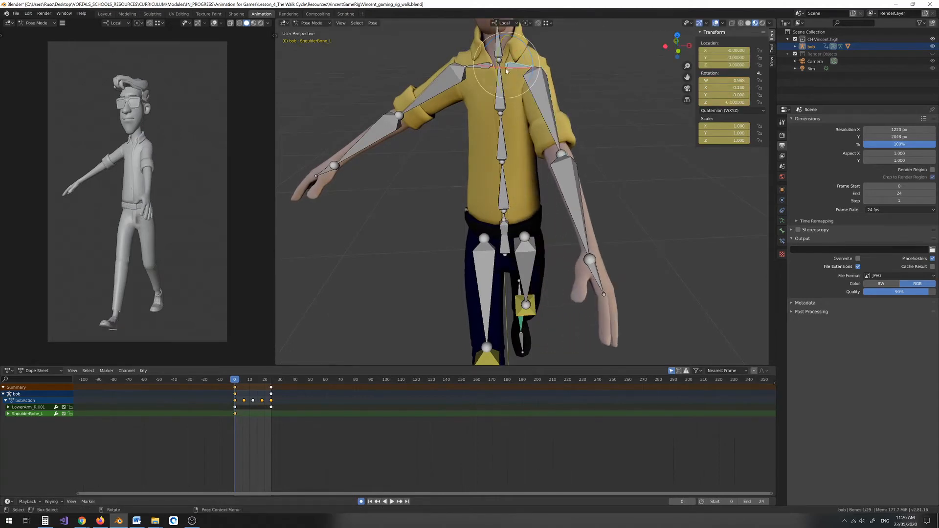
key("r")
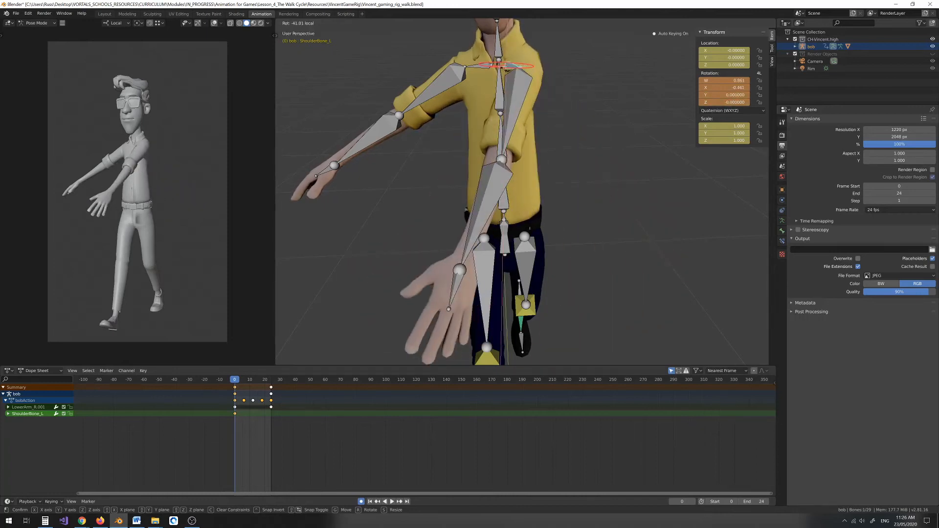
left_click(510, 74)
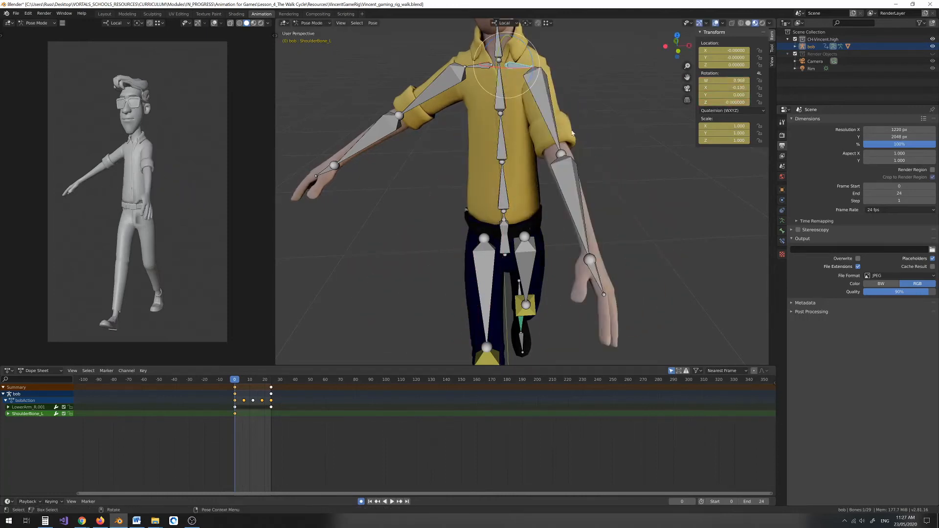
Refine the UpperArm_L bone with a trackball rotation at frame 0 so the left arm hangs slightly forward.
middle_click_drag(567, 168, 503, 46)
scroll(544, 115, "up", 3)
key("r")
key("r")
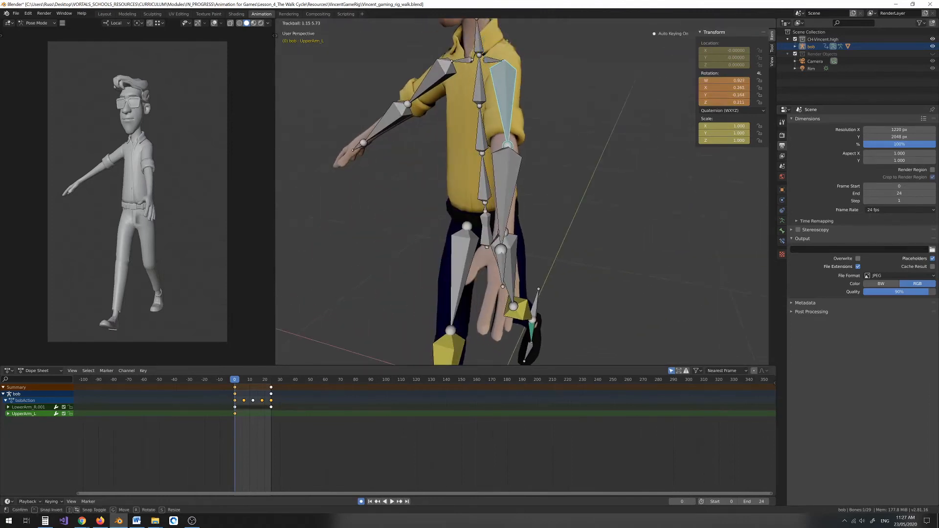
left_click(502, 43)
Bend the LowerArm_L bone slightly at the elbow at frame 0, to about Z 0.032.
middle_click_drag(504, 43, 459, 139)
left_click(531, 154)
left_click_drag(445, 142, 456, 140)
middle_click_drag(456, 141, 534, 142)
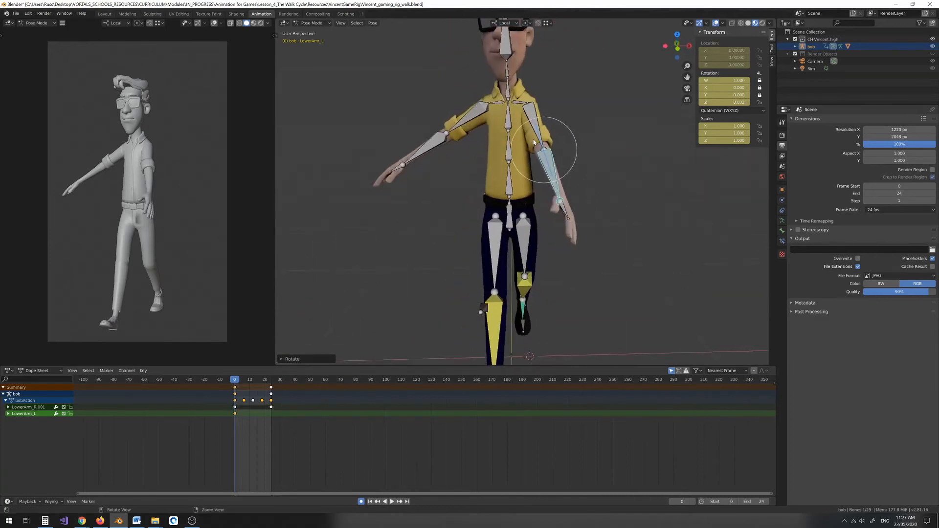
Make a small rotation adjustment to the left shoulder area at frame 0.
left_click(519, 104)
left_click_drag(537, 96, 537, 99)
middle_click_drag(536, 99, 570, 188)
Rotate the UpperArm_R bone down and back beside the body at frame 0, to about X 0.258, Y -0.055, Z 0.209.
left_click(470, 135)
left_click(498, 107)
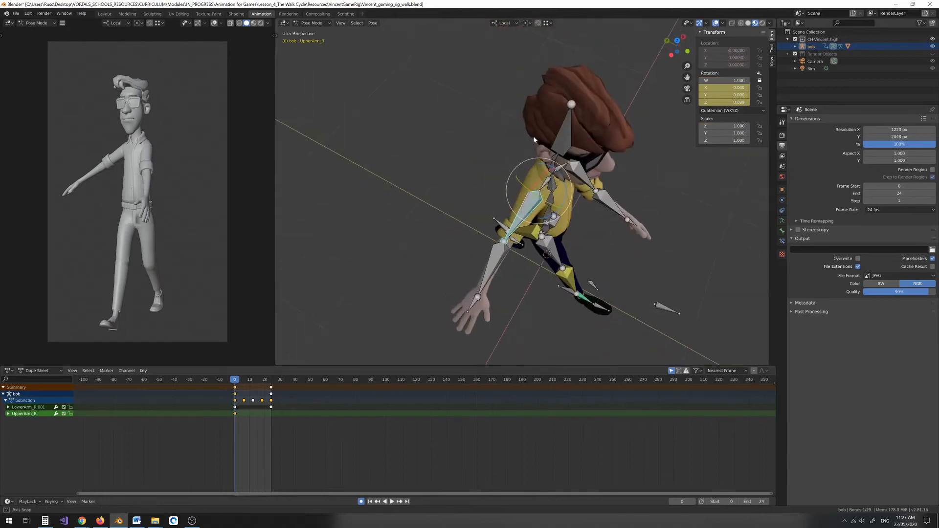
left_click(545, 185)
mouse_move(556, 200)
left_mouse_down()
mouse_move(548, 227)
mouse_move(547, 202)
left_mouse_up()
left_click(520, 200)
middle_click_drag(524, 222, 484, 169)
left_click_drag(481, 110, 479, 127)
middle_click_drag(479, 128, 527, 136)
left_click_drag(577, 132, 559, 152)
middle_click_drag(559, 151, 471, 136)
key("KP_3")
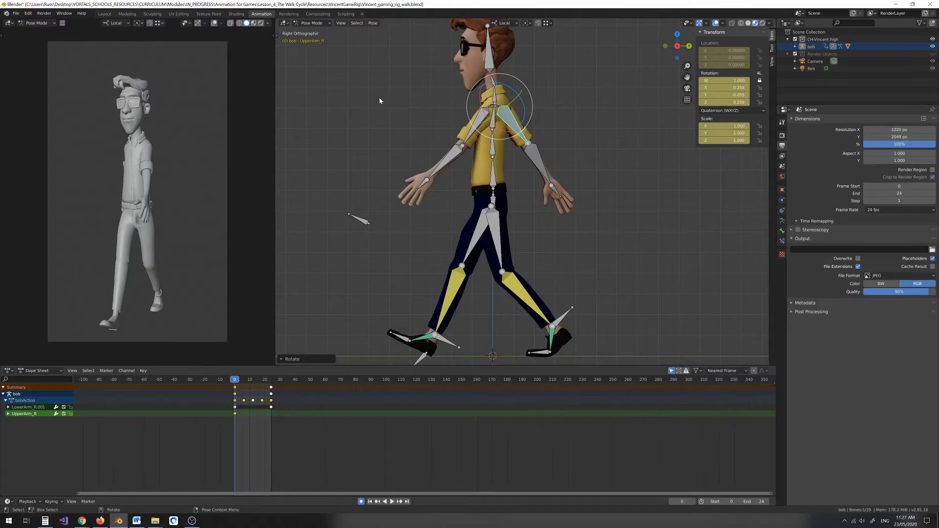
Copy the frame 0 keyframes of the spine, shoulder, arm and waist bones and paste them at frame 24.
left_click_drag(358, 58, 589, 211)
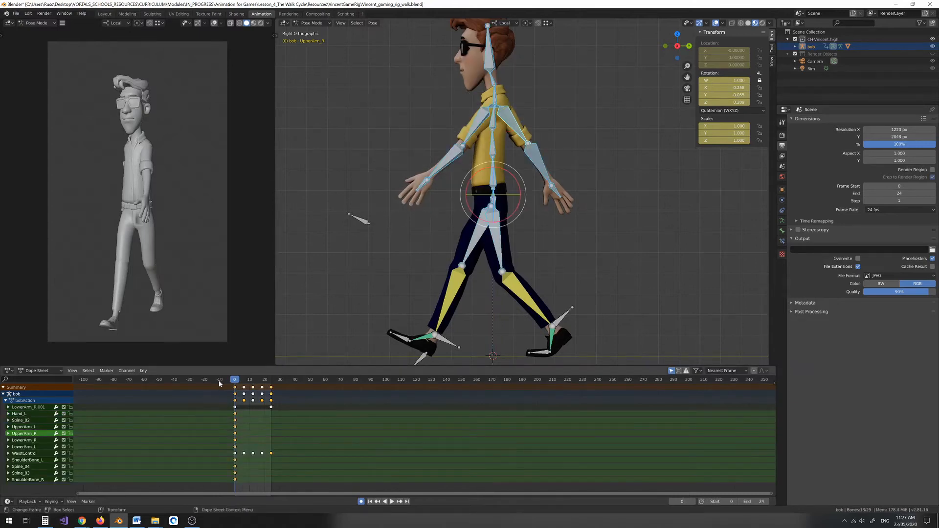
scroll(218, 386, "down", 2)
left_click_drag(248, 401, 270, 490)
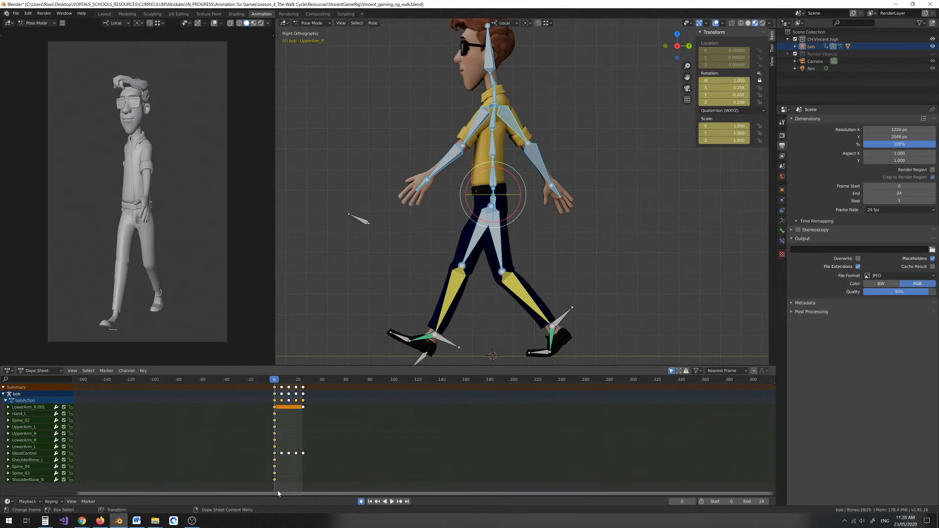
left_click(304, 381)
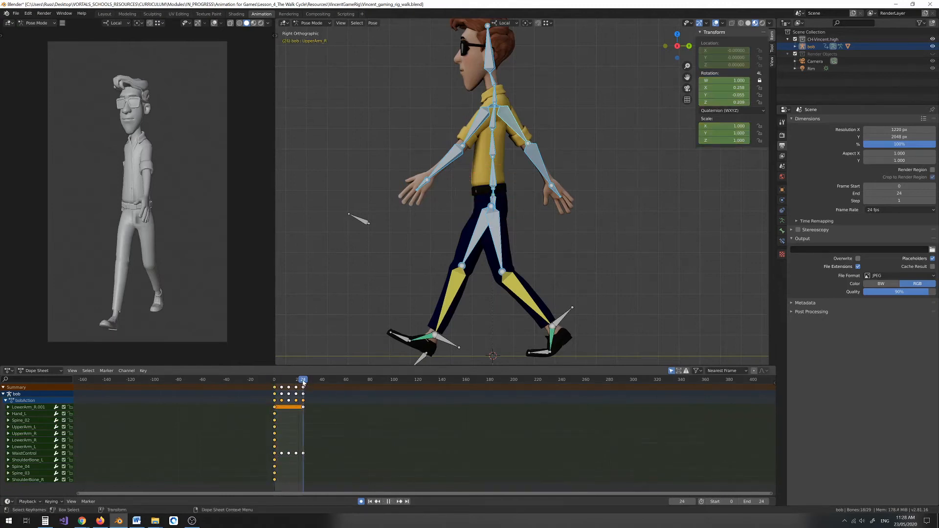
key("ctrl+v")
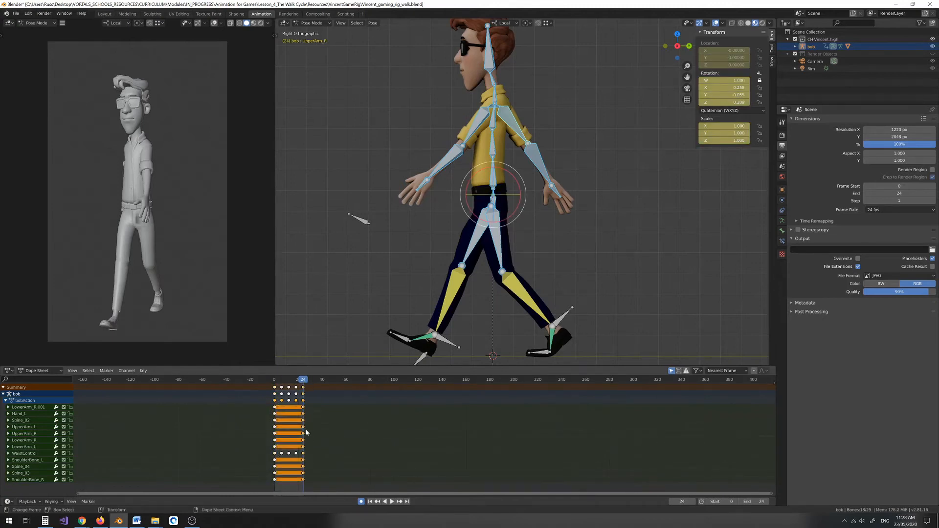
left_click(373, 131)
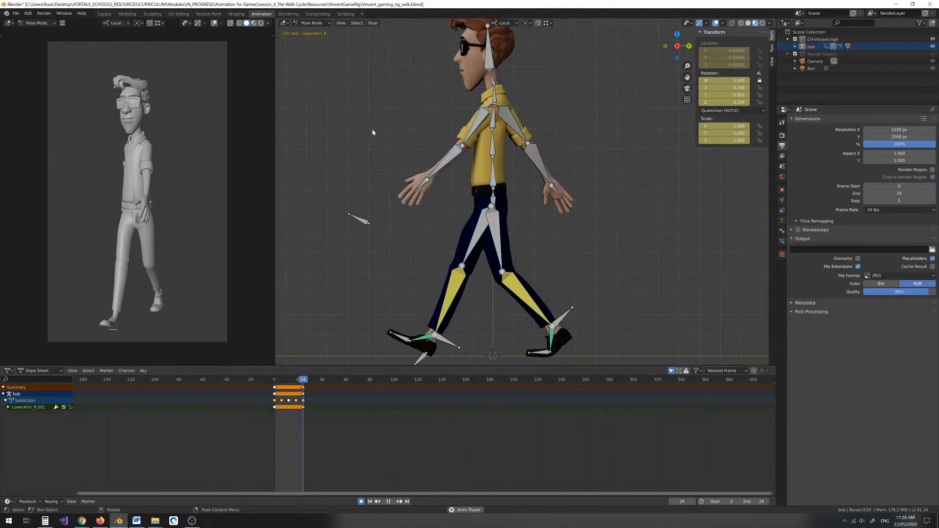
Play the walk cycle and examine the upper-body pose from the front.
key("space")
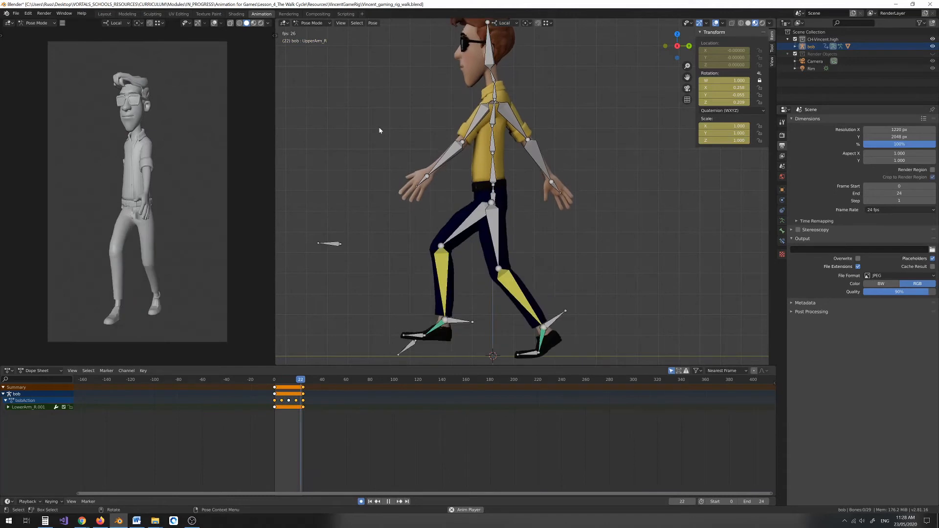
middle_click_drag(388, 126, 448, 134)
key("space")
Twist the Spine_03 and Spine_04 bones the opposite way at frame 12 to bring the right shoulder forward.
left_click(293, 380)
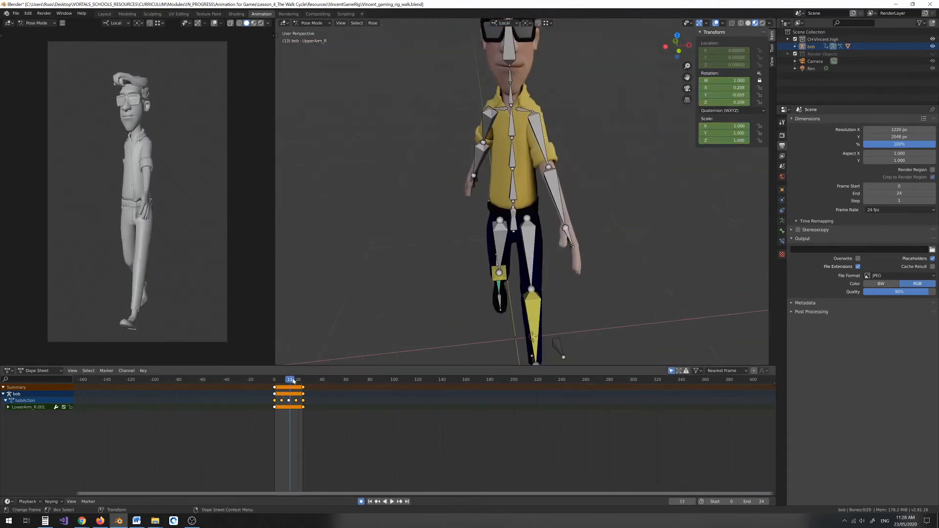
left_click_drag(290, 381, 288, 381)
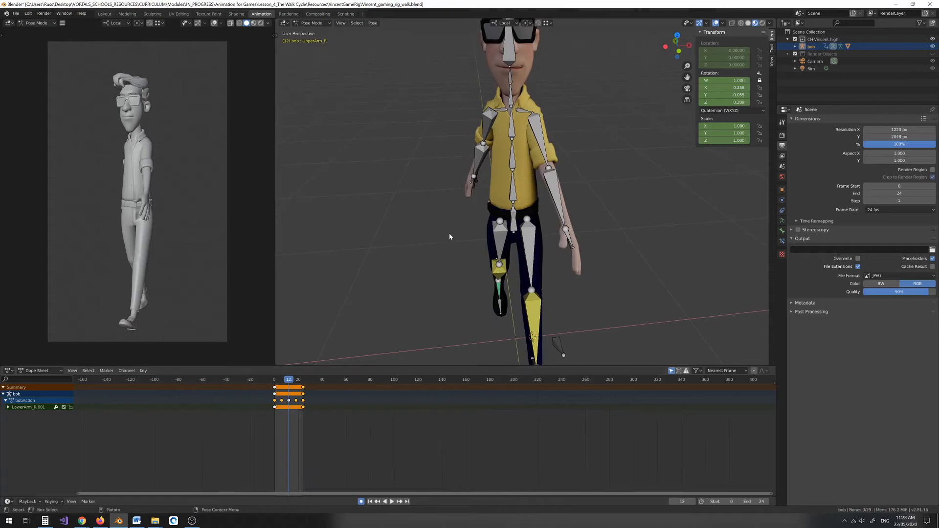
middle_click_drag(482, 192, 544, 183)
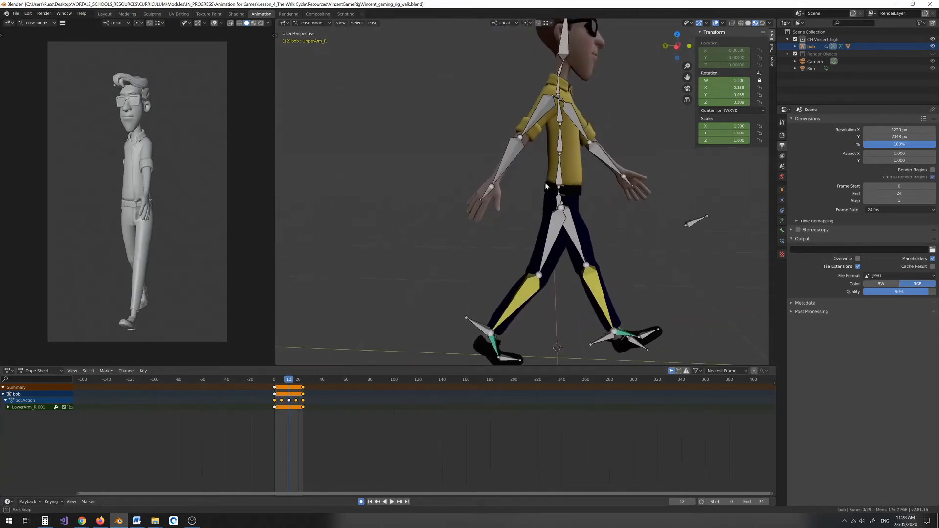
scroll(531, 184, "down", 1)
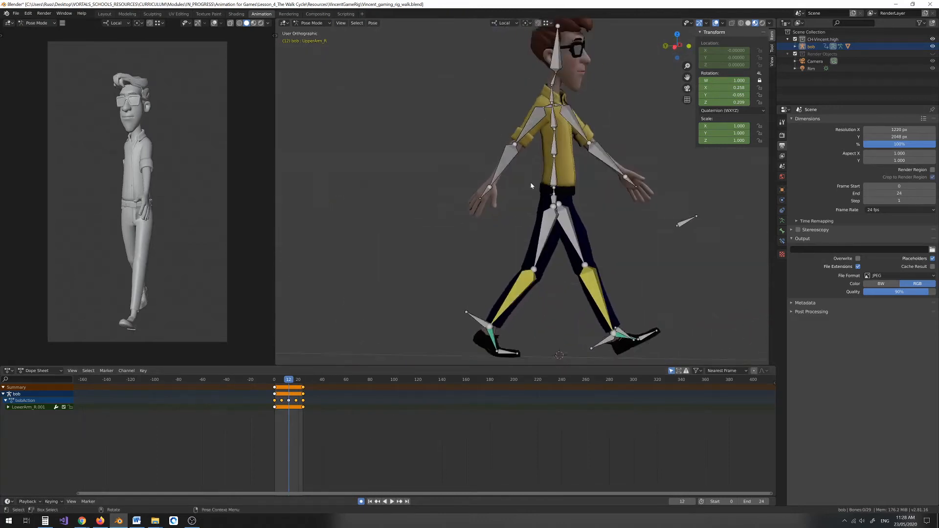
key("KP_3")
scroll(456, 115, "up", 1)
left_click(485, 88)
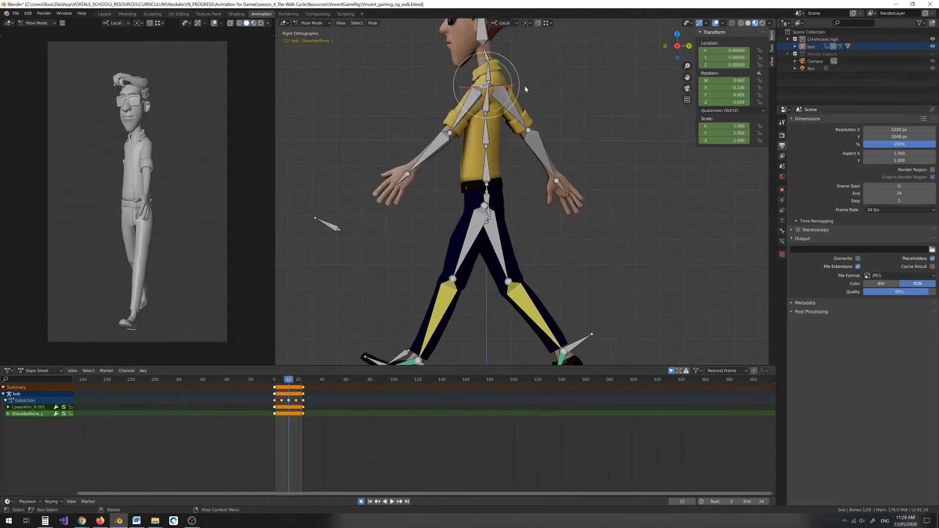
left_click(486, 142)
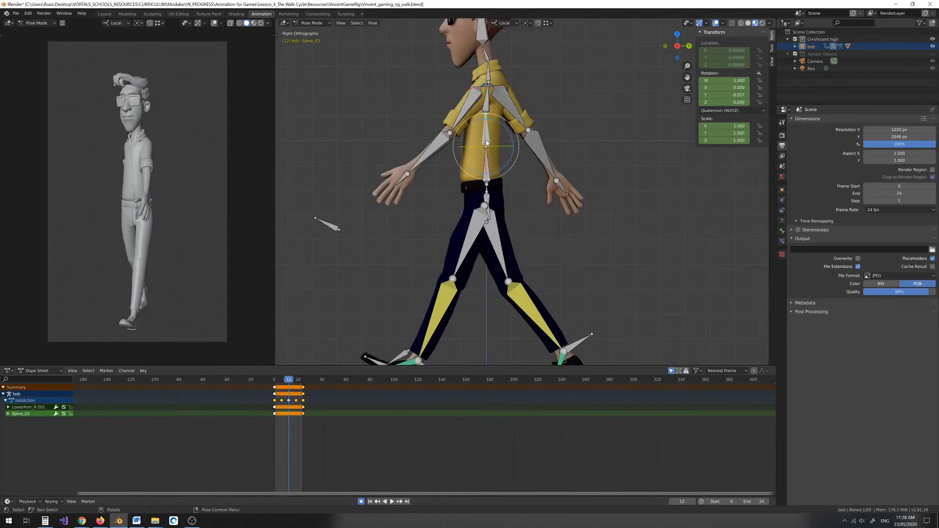
left_click_drag(495, 148, 493, 147)
right_click(492, 147)
middle_click_drag(470, 142, 551, 159)
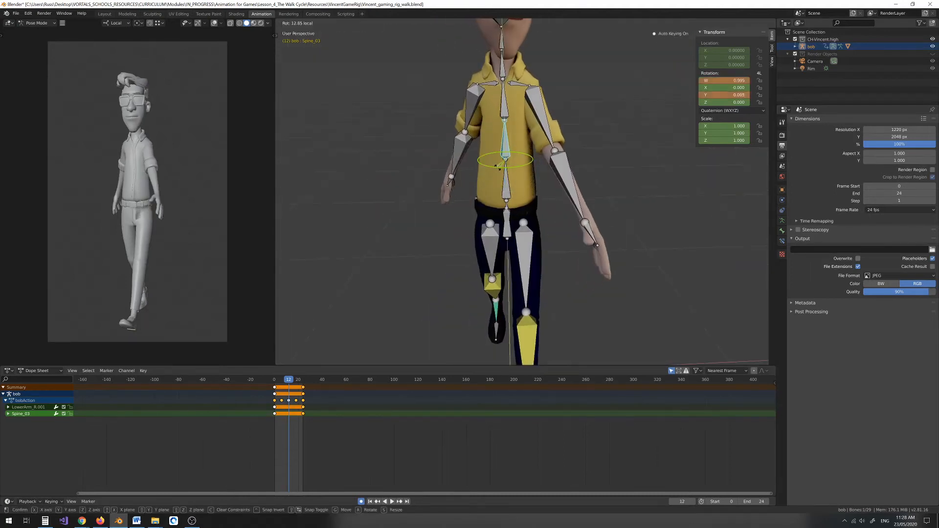
left_click(500, 121)
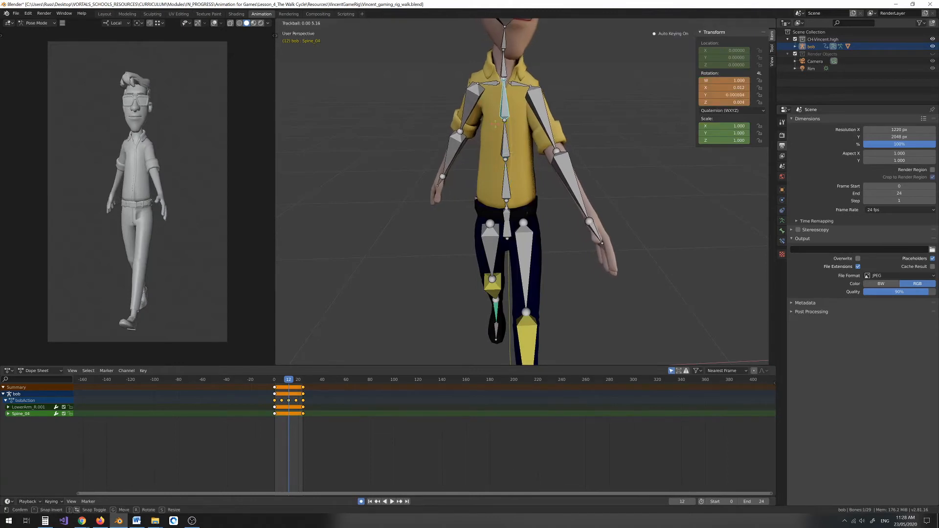
left_click(509, 120)
Rotate the ShoulderBone_L bone backward at frame 12, about 14° around its local axis.
middle_click_drag(508, 119, 486, 155)
left_click(472, 107)
key("r")
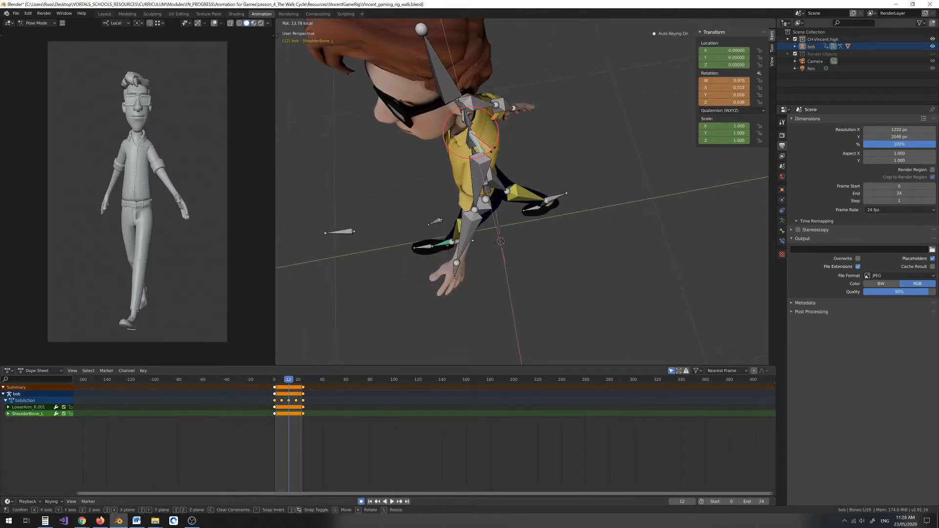
left_click(482, 166)
left_click(482, 170)
Swing the UpperArm_L bone back beside the body at frame 12, refining it from the side.
middle_click_drag(482, 171, 518, 101)
key("r")
right_click(493, 94)
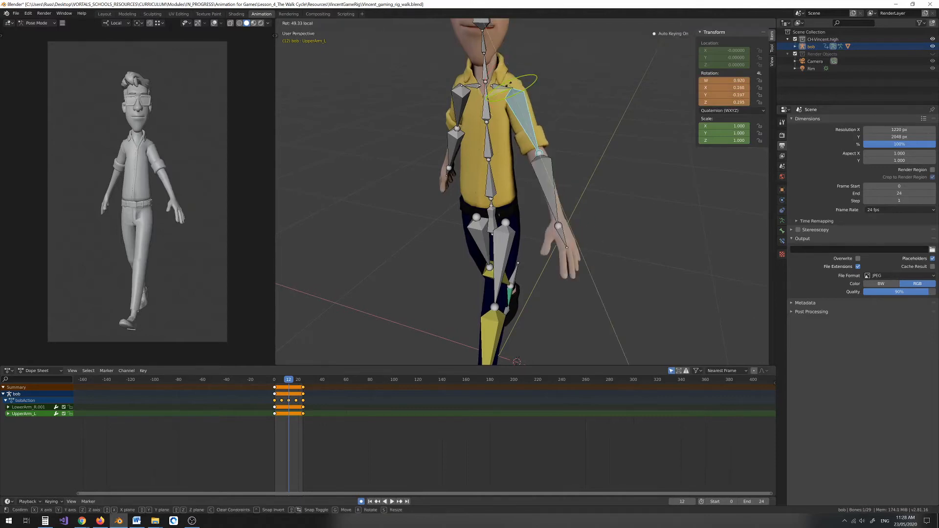
left_click(507, 96)
left_click_drag(509, 96, 520, 107)
middle_click_drag(520, 107, 501, 101)
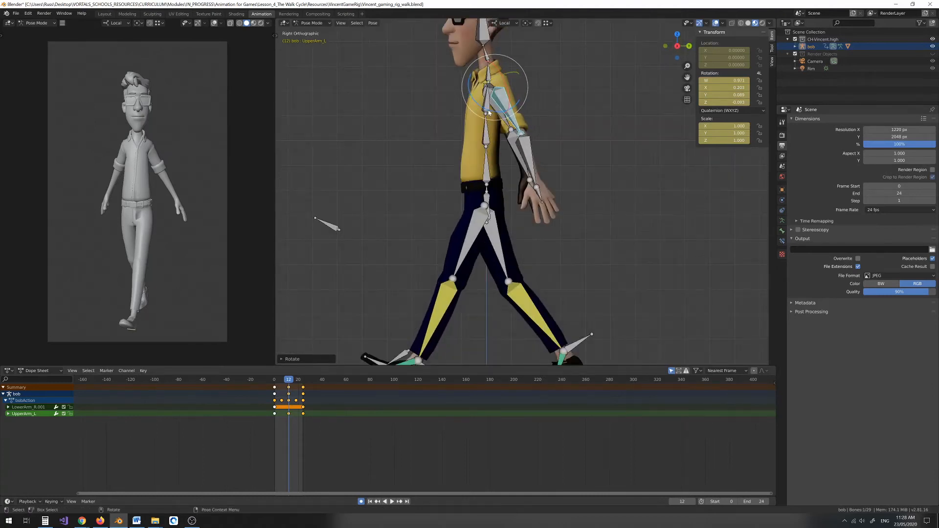
left_click_drag(488, 112, 483, 112)
left_click(513, 115)
Straighten the LowerArm_L bone at the elbow at frame 12, to about Z 0.
scroll(514, 115, "up", 2)
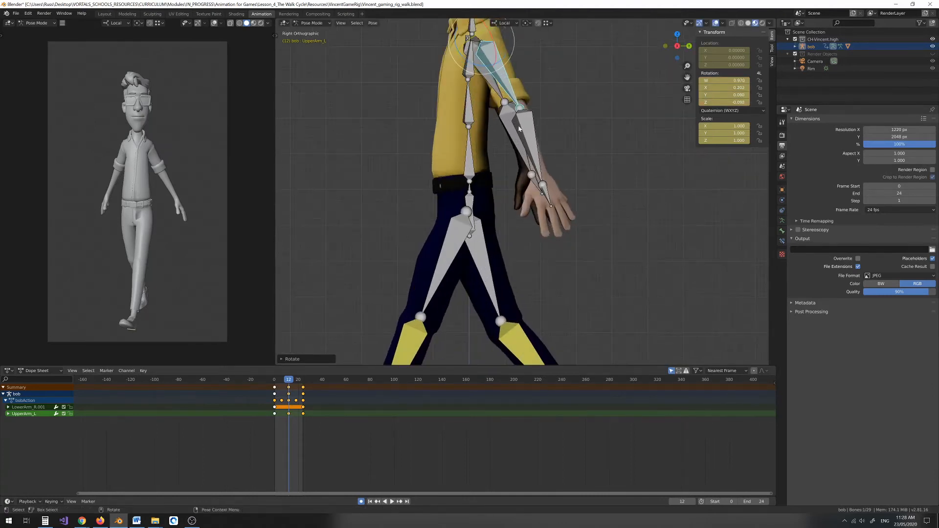
left_click(536, 158)
left_click_drag(498, 126, 491, 111)
Swing the right arm forward at frame 12, rotating UpperArm_R to about X 0.272, Y 0.176, Z -0.163.
middle_click_drag(490, 109, 554, 118)
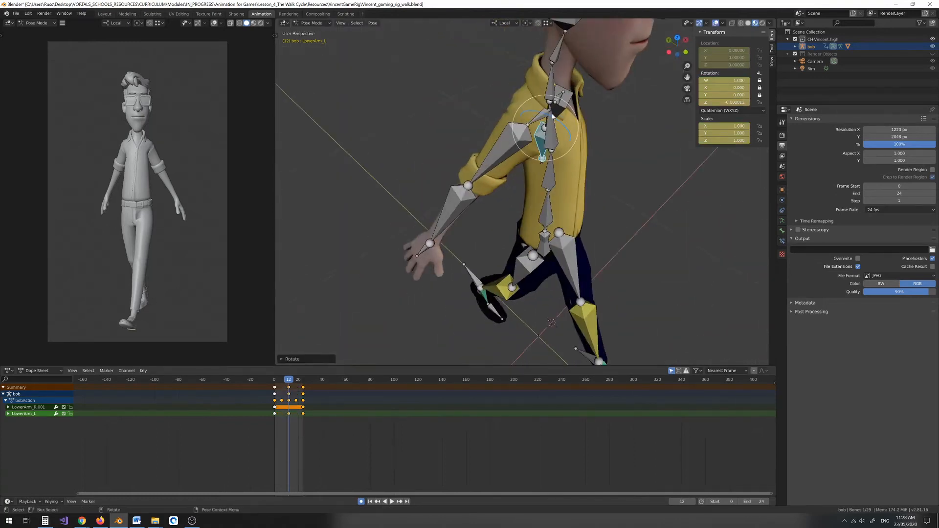
left_click(544, 128)
left_click_drag(531, 123, 562, 134)
left_click(522, 154)
middle_click_drag(562, 134, 477, 198)
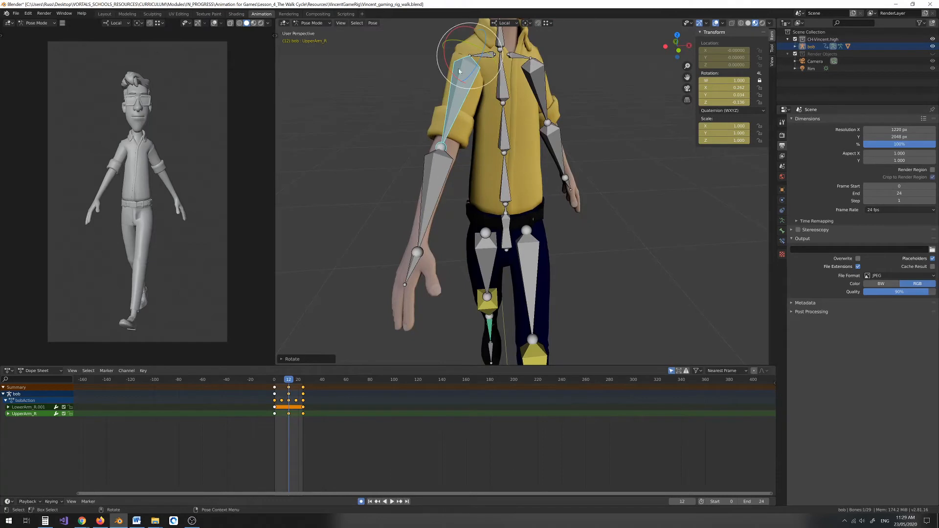
left_click_drag(461, 44, 453, 59)
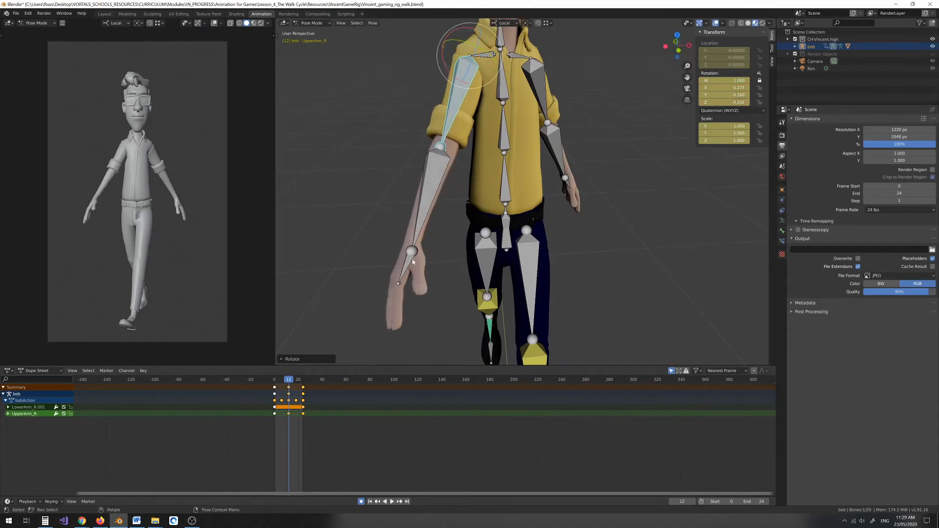
key("KP_3")
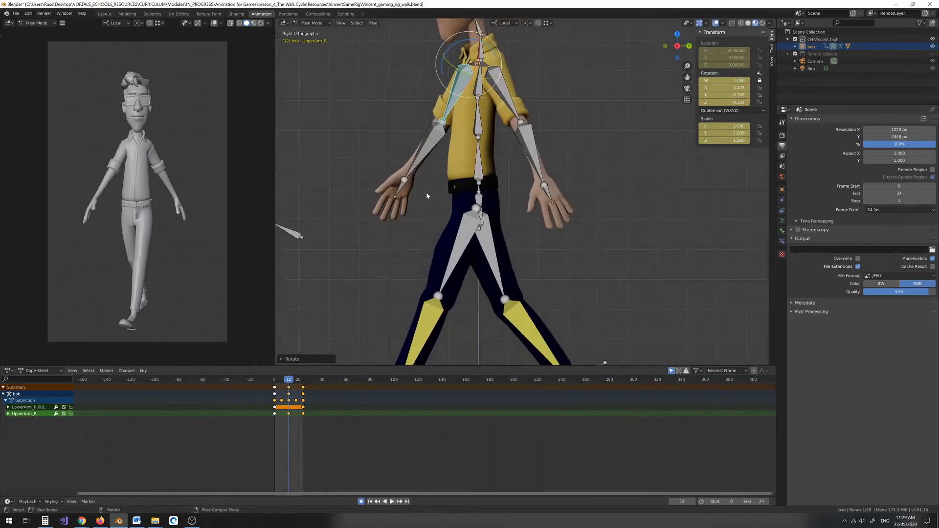
left_click_drag(468, 87, 453, 47)
right_click(453, 52)
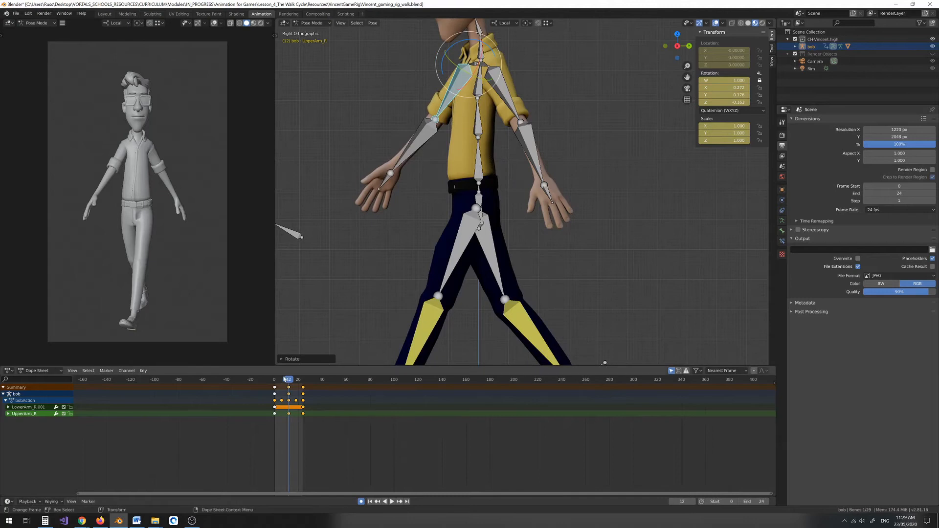
Scrub and play the walk cycle, examining the arm swing from the front and side.
left_click_drag(288, 380, 271, 381)
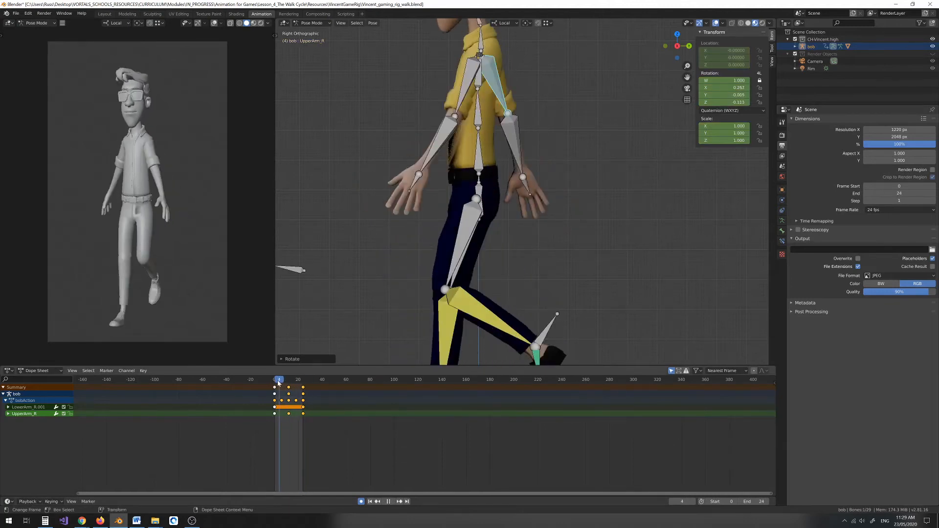
key("Escape")
scroll(392, 244, "down", 3)
middle_click_drag(391, 245, 498, 224)
key("space")
scroll(498, 224, "down", 2)
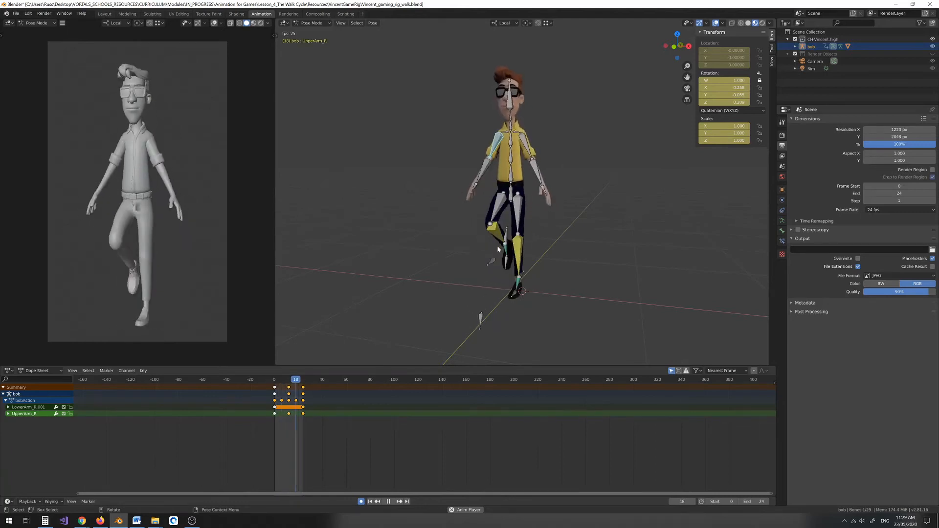
middle_click_drag(498, 250, 577, 212)
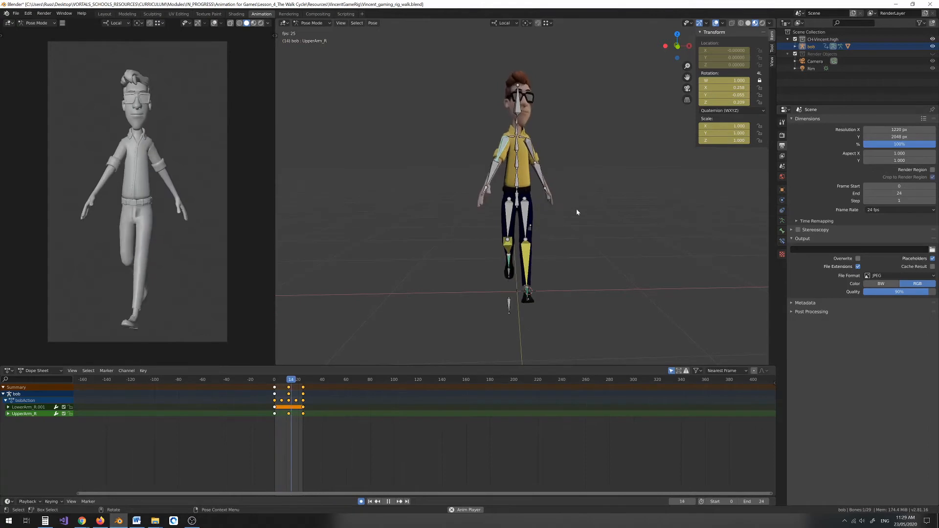
middle_click_drag(574, 214, 494, 194)
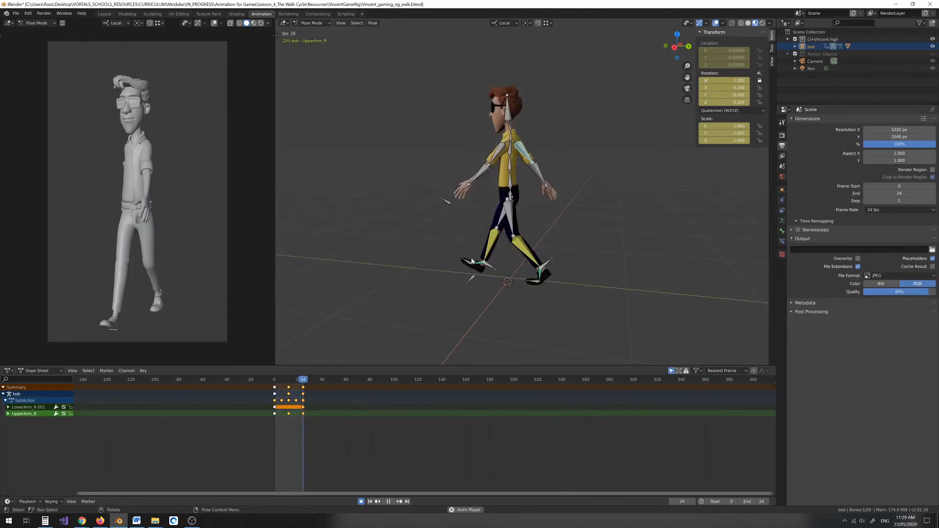
Compare the arm poses at the key frames of the cycle in side and front orthographic views.
key("Escape")
key("KP_3")
scroll(481, 190, "up", 2)
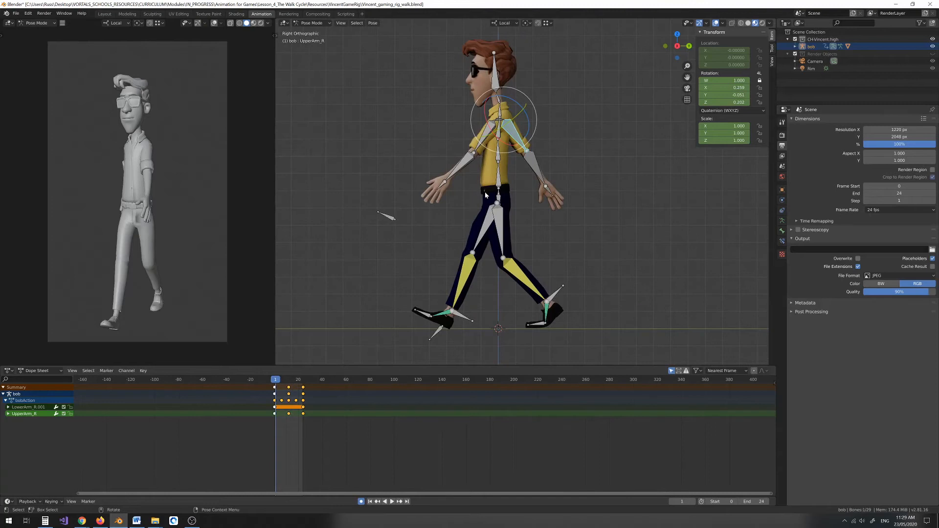
key("KP_1")
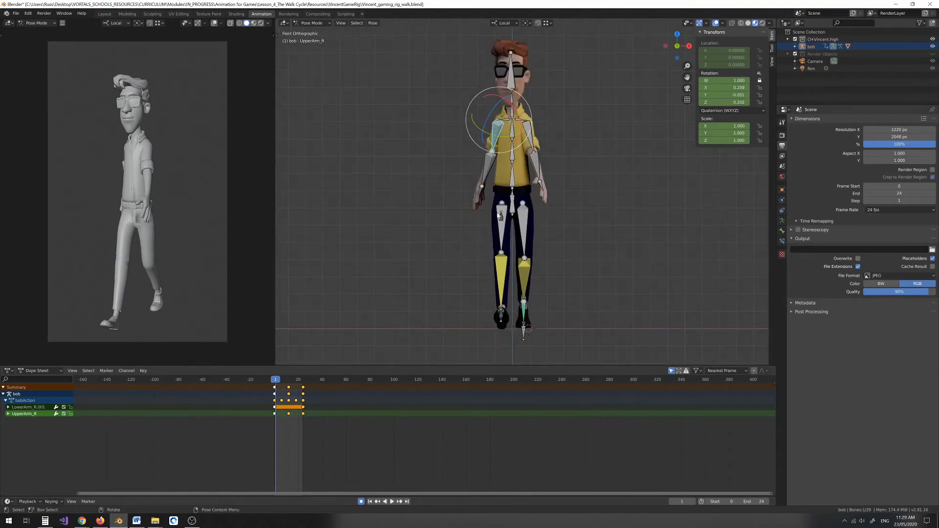
key("space")
left_click_drag(277, 382, 297, 383)
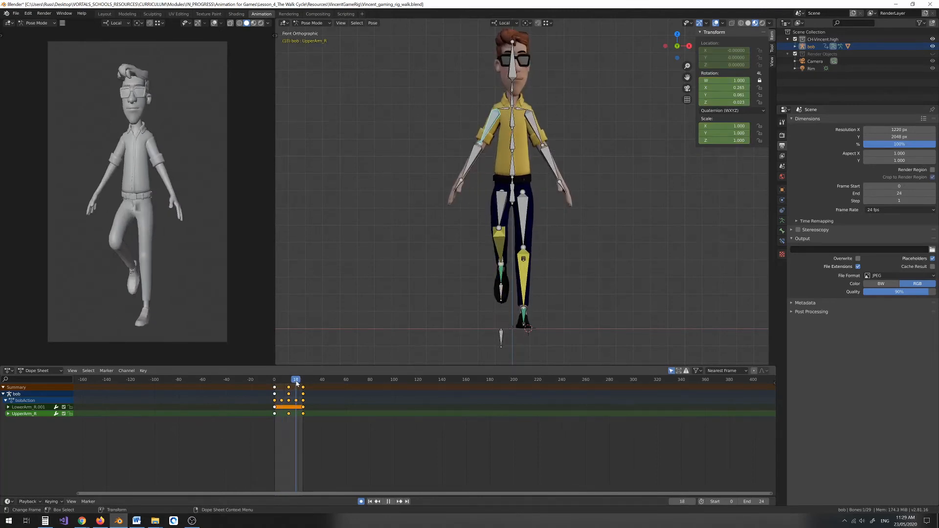
mouse_move(296, 383)
left_mouse_down()
mouse_move(273, 384)
mouse_move(288, 379)
left_mouse_up()
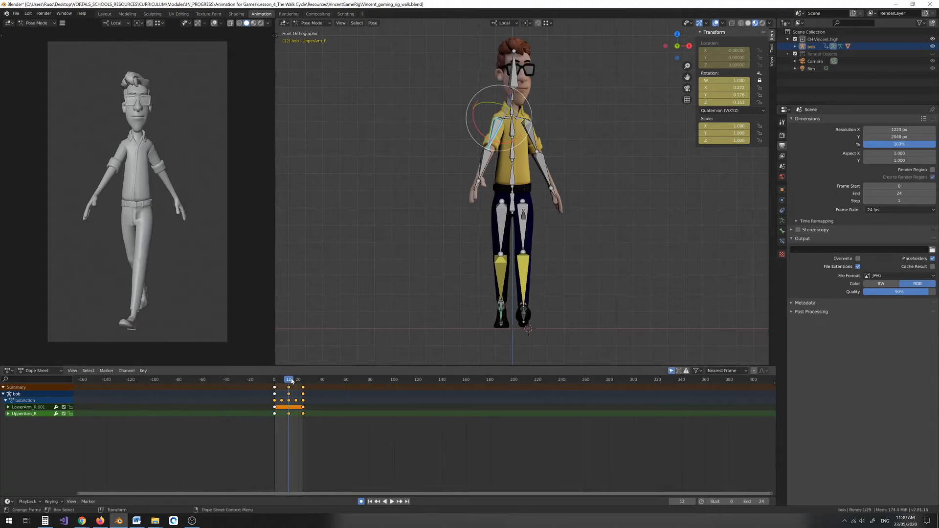
key("space")
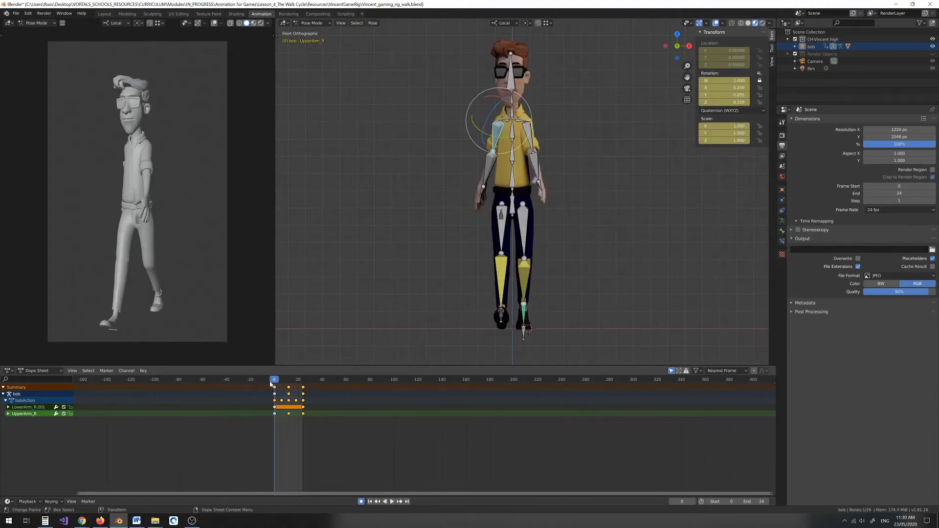
Play and scrub the start of the walk cycle with all bones selected, examining the arm motion from the front.
key("space")
scroll(404, 225, "down", 4)
left_click_drag(564, 321, 563, 315)
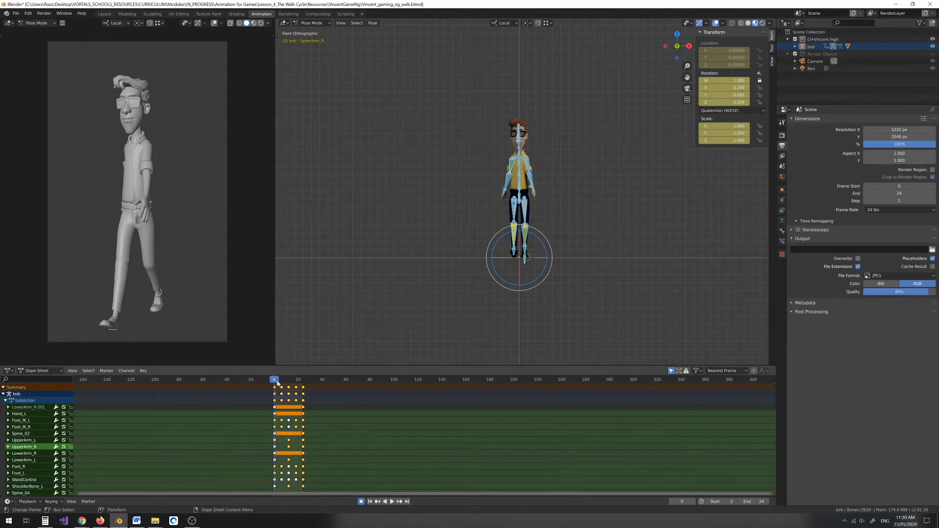
key("space")
mouse_move(275, 381)
left_mouse_down()
mouse_move(289, 385)
mouse_move(275, 385)
left_mouse_up()
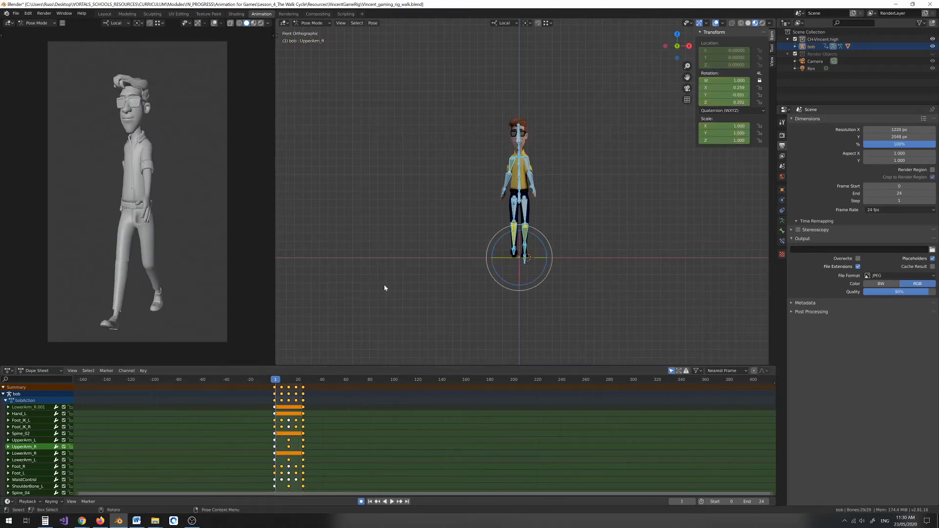
key("Left")
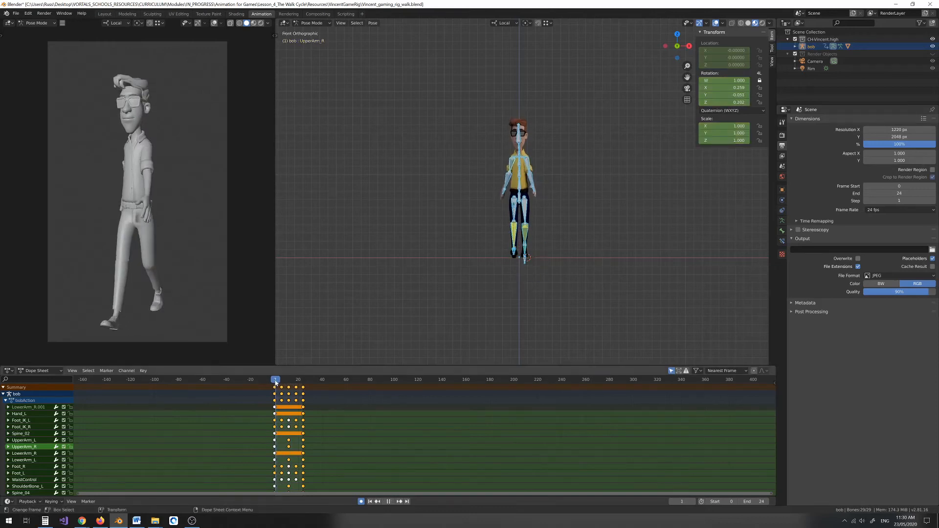
scroll(454, 227, "up", 3)
left_click(379, 281)
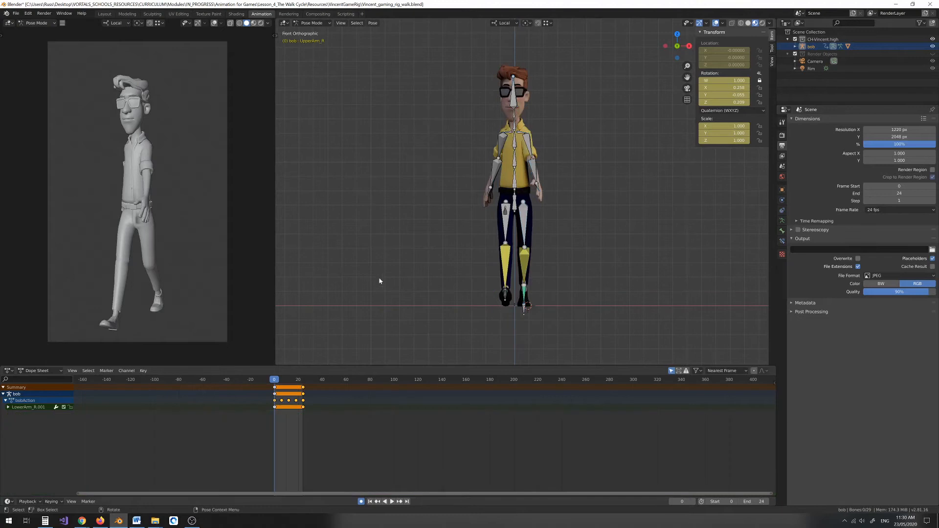
At frame 6, bring the right arm closer to the body by rotating UpperArm_R inward and ShoulderBone_R to about Z -0.109.
key("space")
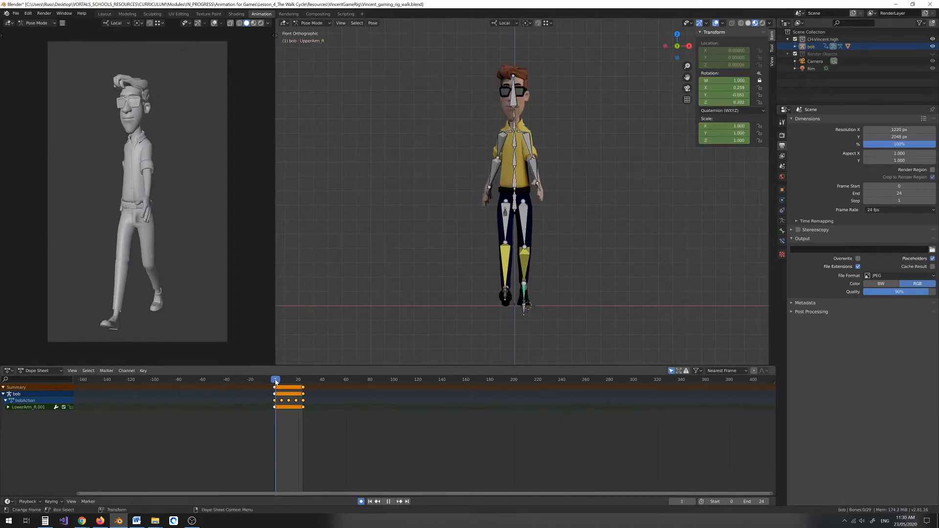
left_click_drag(279, 381, 282, 381)
key("space")
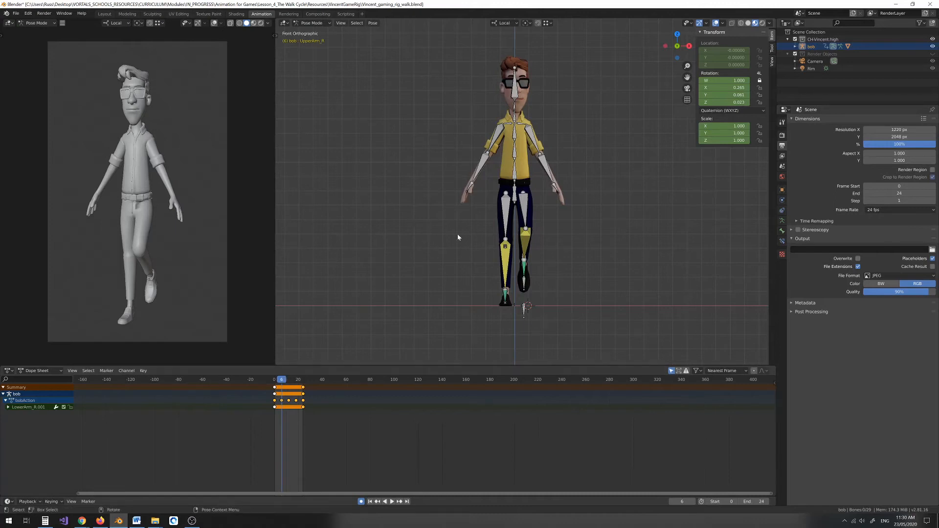
scroll(503, 164, "up", 2)
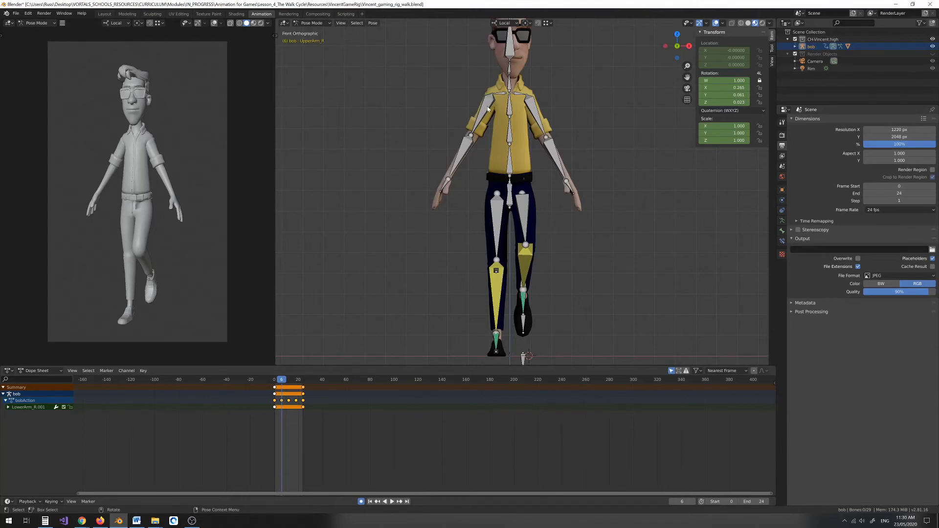
middle_click_drag(459, 90, 460, 154, "shift")
scroll(461, 153, "up", 2)
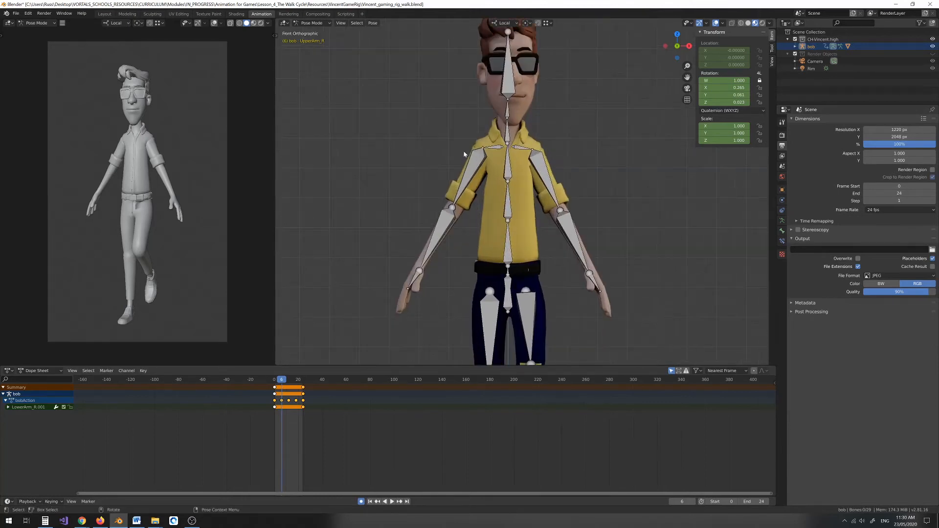
left_click(463, 185)
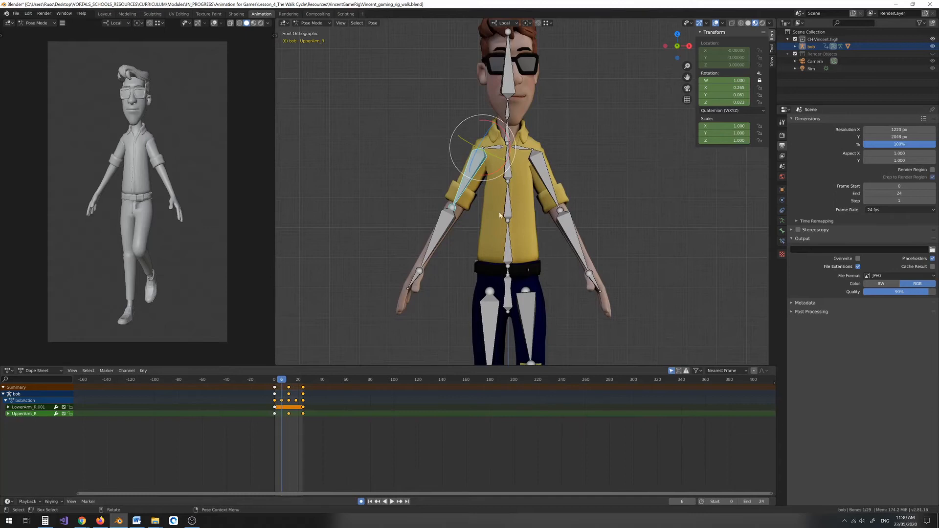
mouse_move(495, 174)
left_mouse_down()
mouse_move(499, 184)
mouse_move(495, 162)
left_mouse_up()
left_click(493, 149)
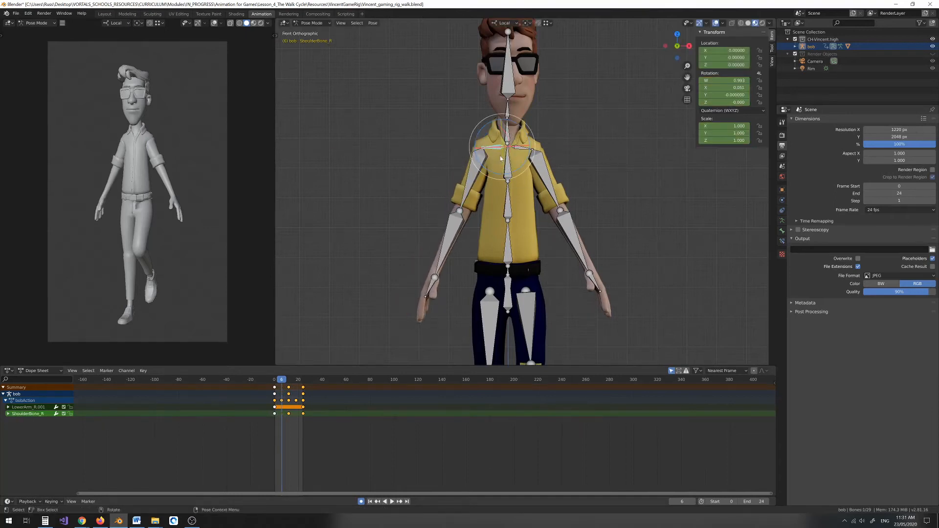
left_click_drag(516, 170, 521, 169)
right_click(519, 170)
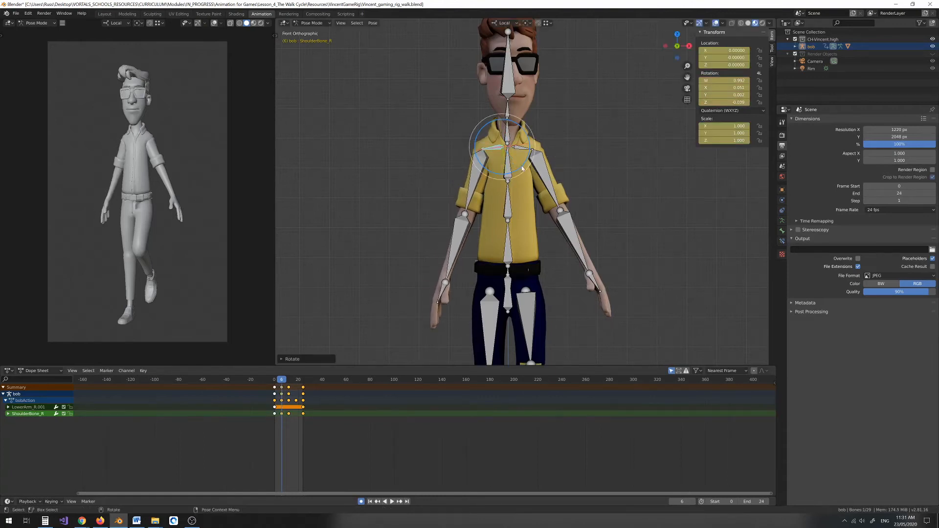
Bring the left arm in at frame 6 by rotating ShoulderBone_L down and UpperArm_L to about X 0.279, Y -0.055, Z 0.053.
left_click(525, 148)
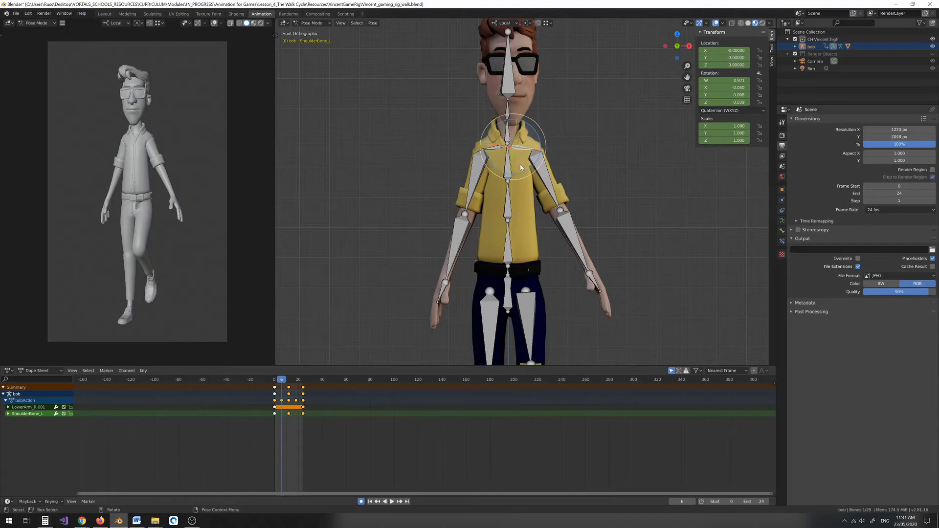
left_click_drag(528, 173, 536, 176)
left_click(548, 181)
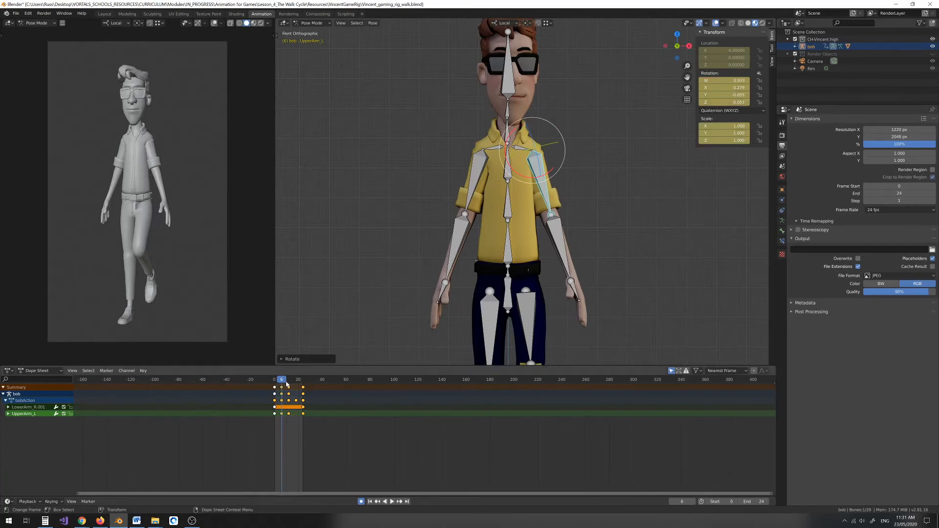
At frame 18, bring the left arm closer to the body, rotating ShoulderBone_L to about Z 0.051 and UpperArm_L slightly inward.
key("space")
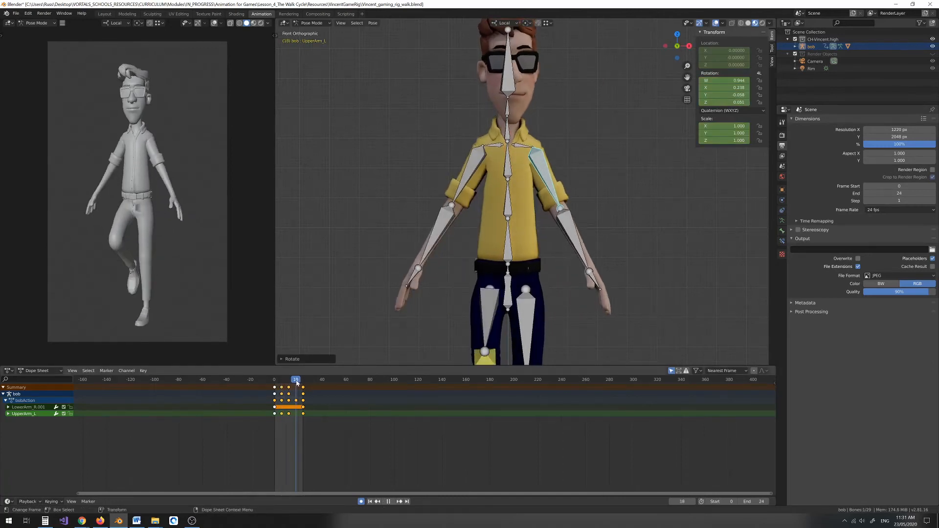
key("space")
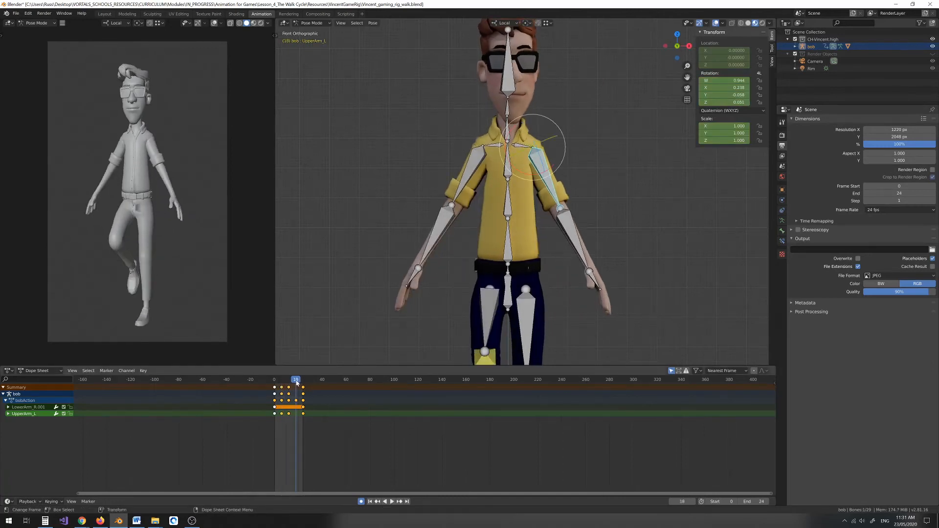
left_click(519, 146)
left_click(529, 169)
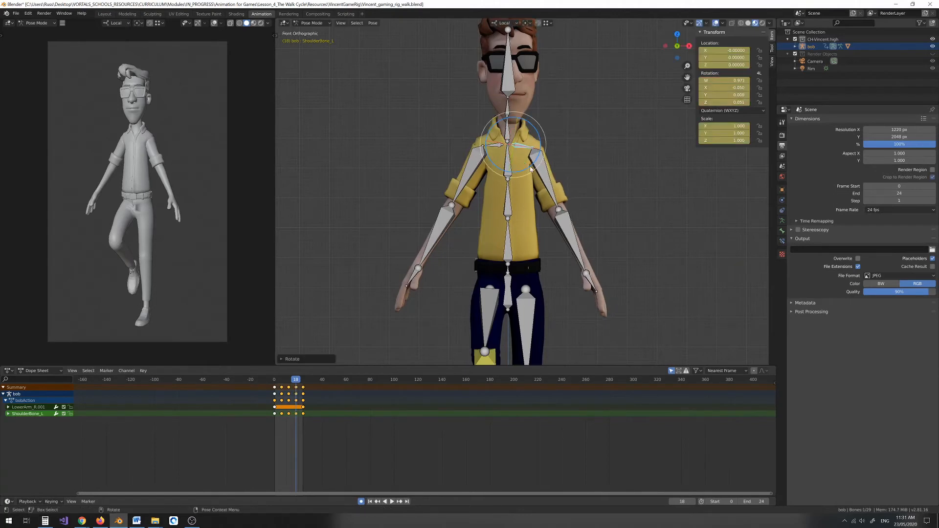
key("r")
key("r")
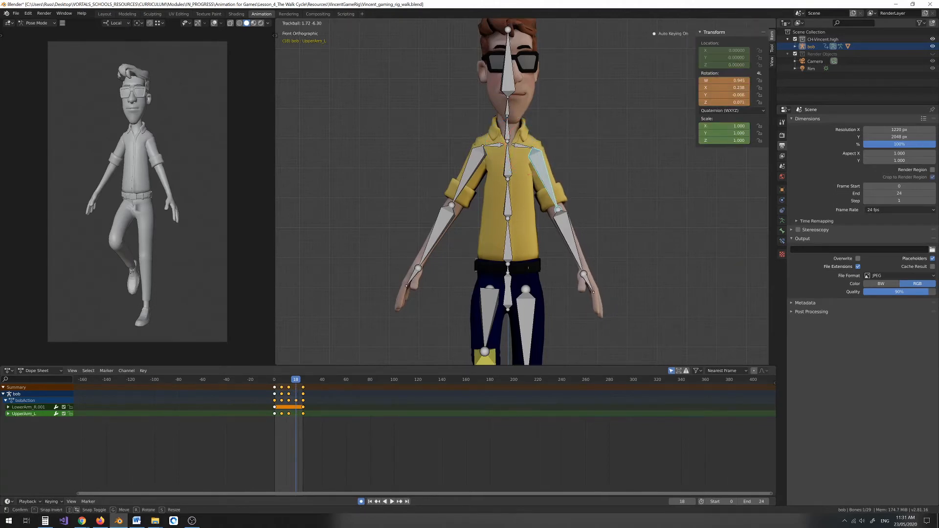
left_click(527, 178)
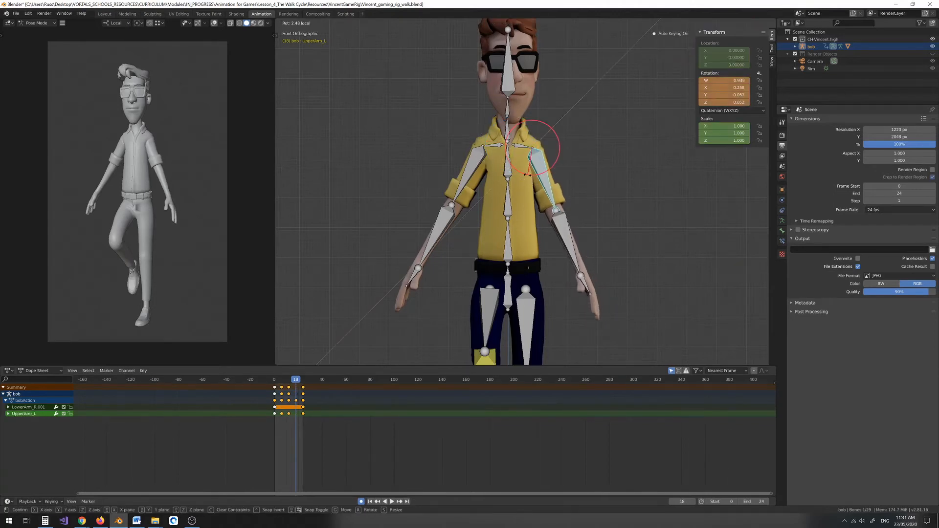
Bring the right arm in at frame 18 by rotating ShoulderBone_R down and UpperArm_R to about X 0.307, Y 0.062, Z 0.020.
left_click(491, 149)
left_click(490, 148)
key("r")
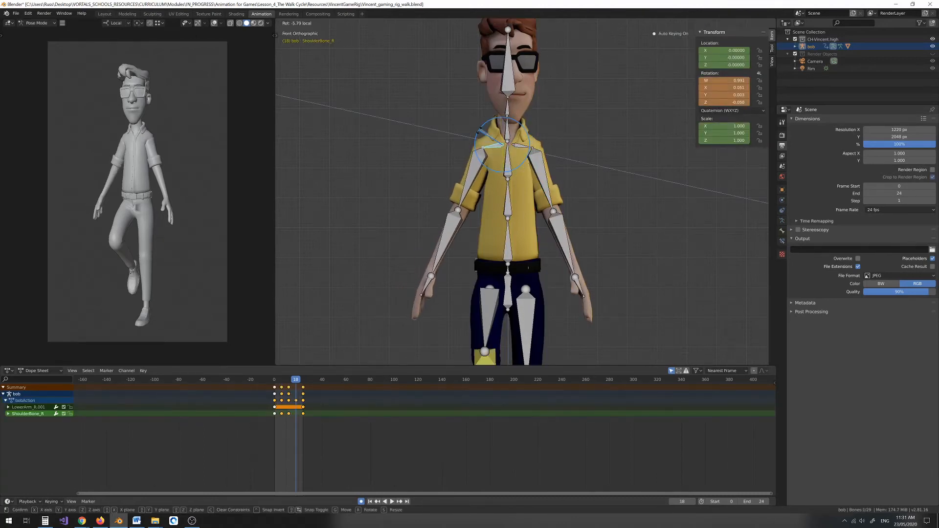
left_click(482, 171)
left_click(482, 179)
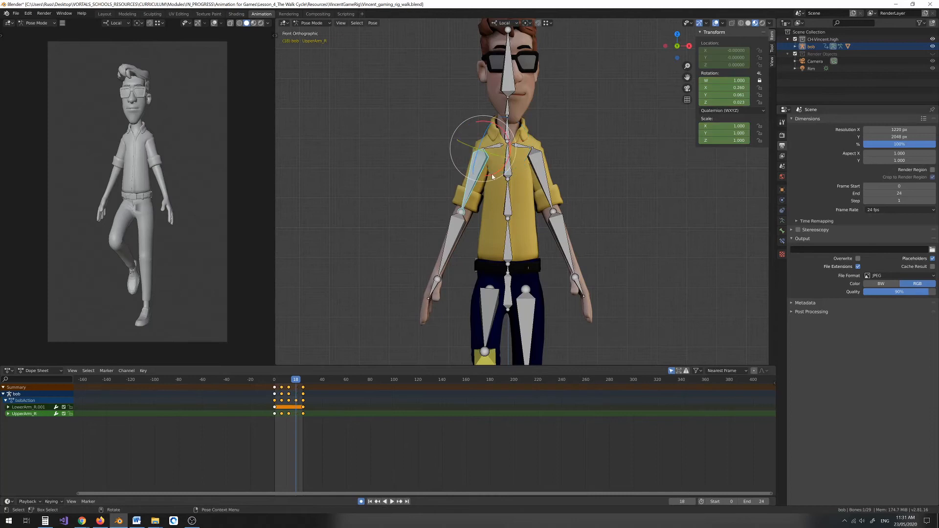
key("r")
left_click(492, 178)
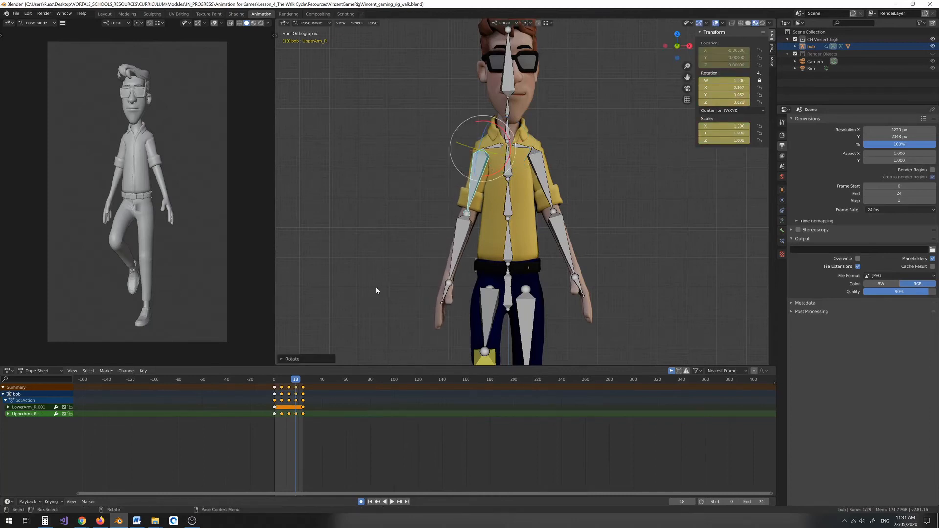
Play the walk cycle and examine the adjusted arm and shoulder motion from several front angles.
key("space")
middle_click_drag(403, 216, 427, 208)
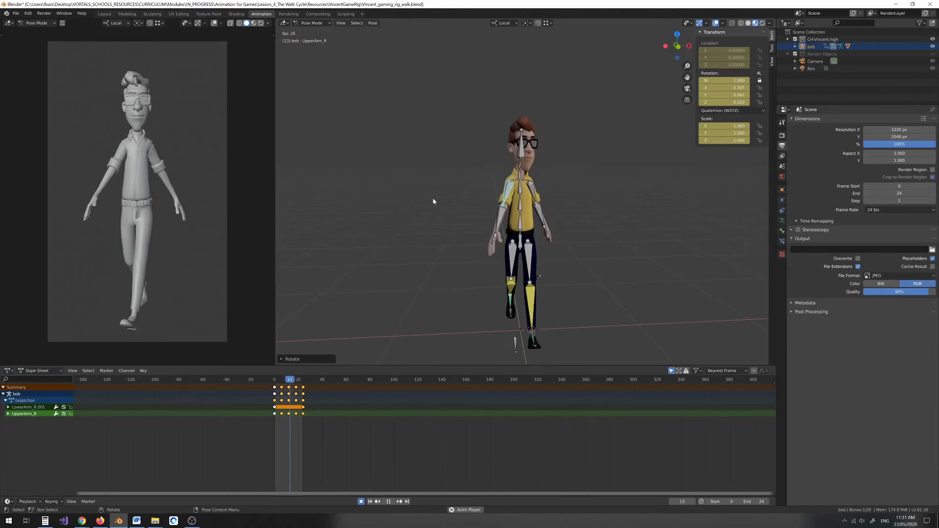
middle_click_drag(433, 201, 474, 207)
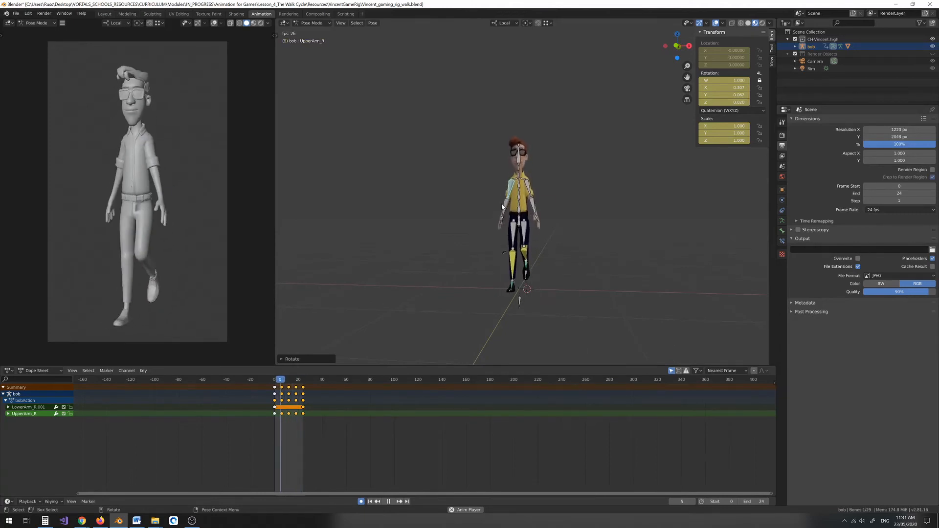
middle_click_drag(504, 206, 533, 202)
scroll(533, 202, "up", 2)
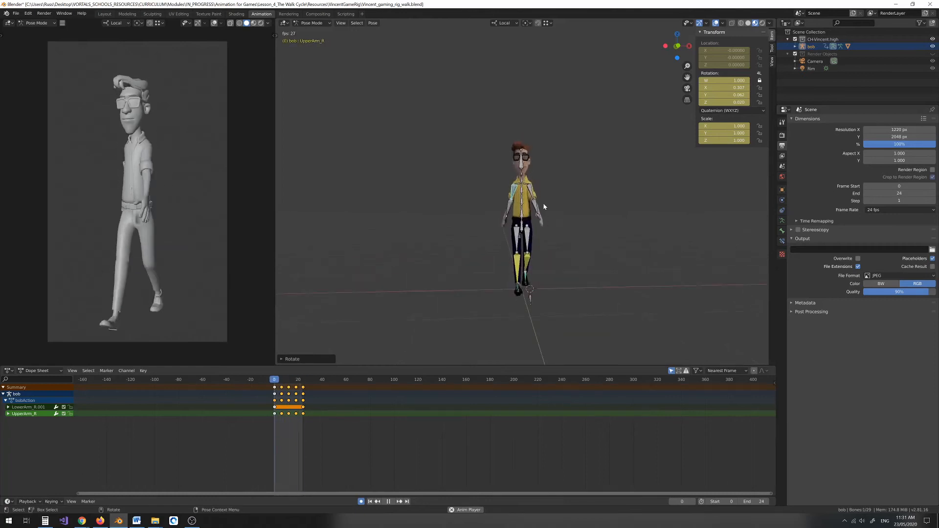
key("space")
Scrub the walk cycle in the right orthographic view, examining the leg and foot poses between frames 12 and 18.
middle_click_drag(481, 227, 447, 227)
key("KP_3")
scroll(451, 235, "up", 2)
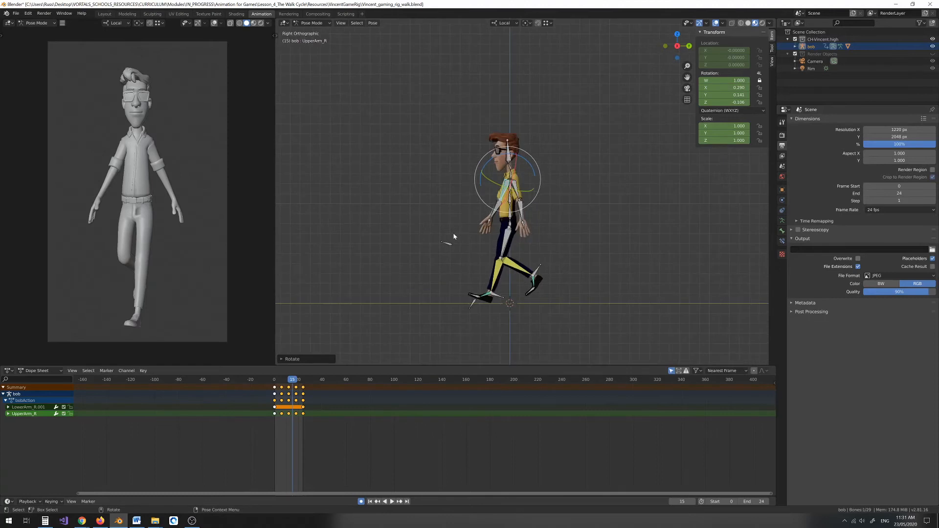
key("space")
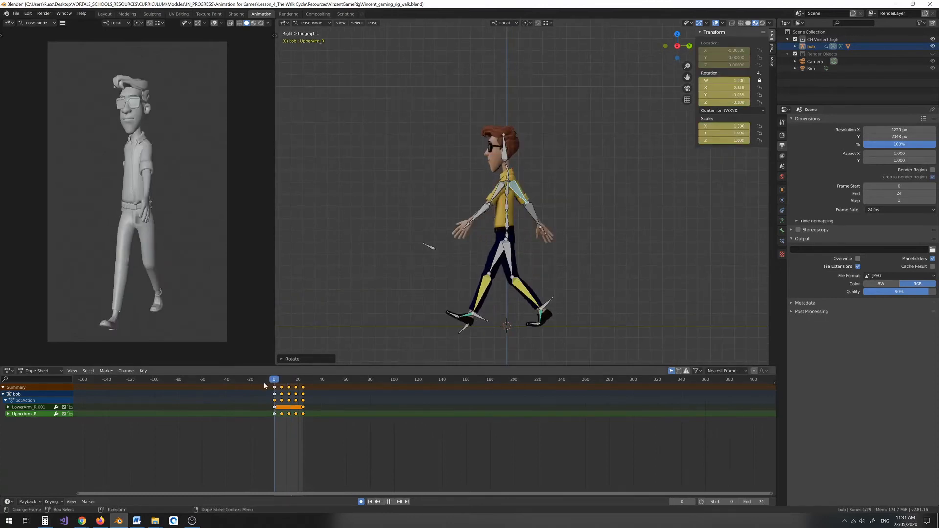
left_click_drag(271, 384, 290, 384)
scroll(464, 306, "up", 5)
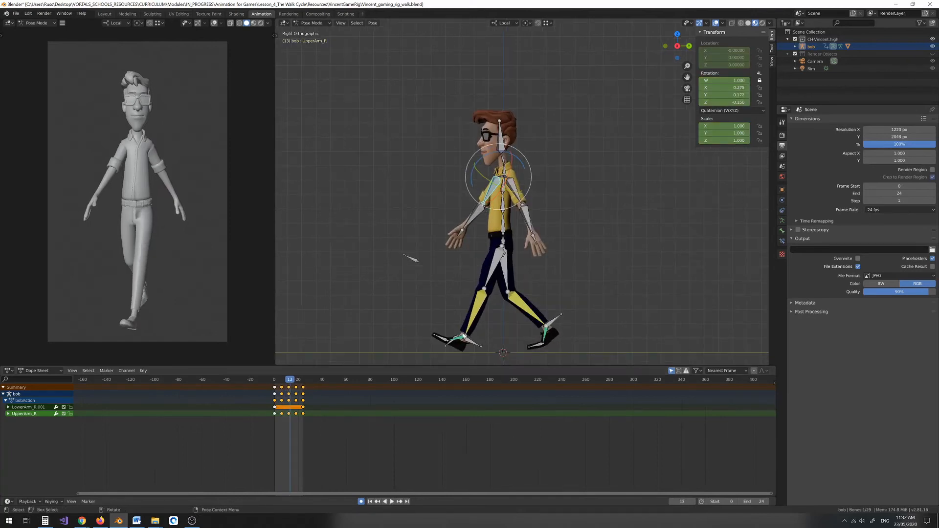
middle_click_drag(577, 251, 566, 215, "shift")
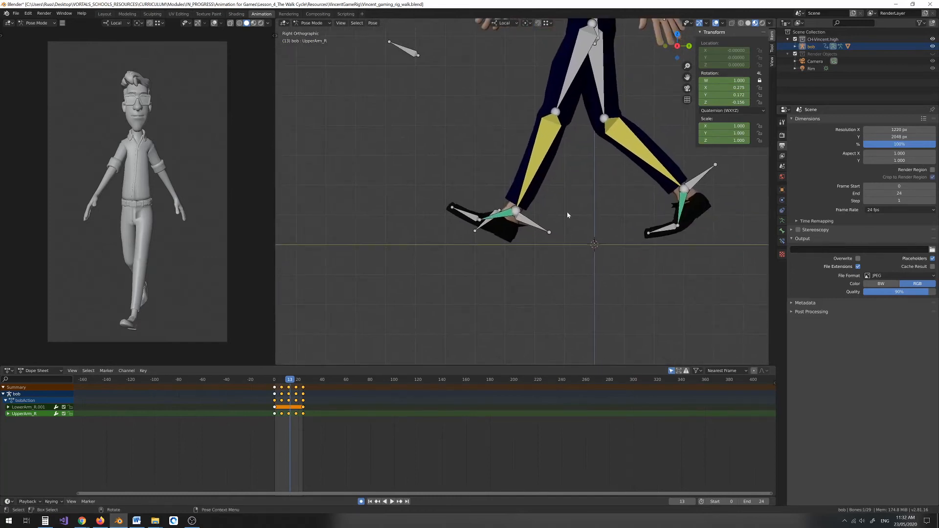
left_click_drag(289, 382, 296, 382)
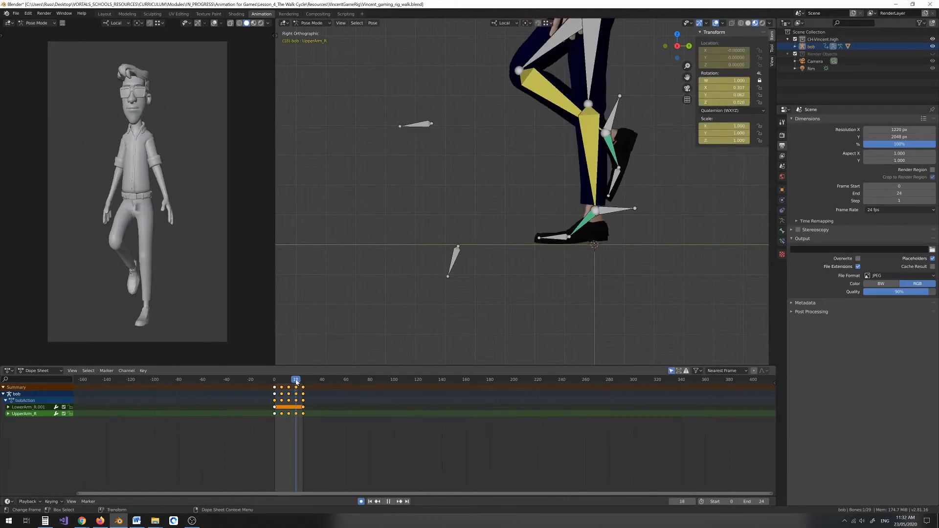
left_click_drag(296, 382, 294, 384)
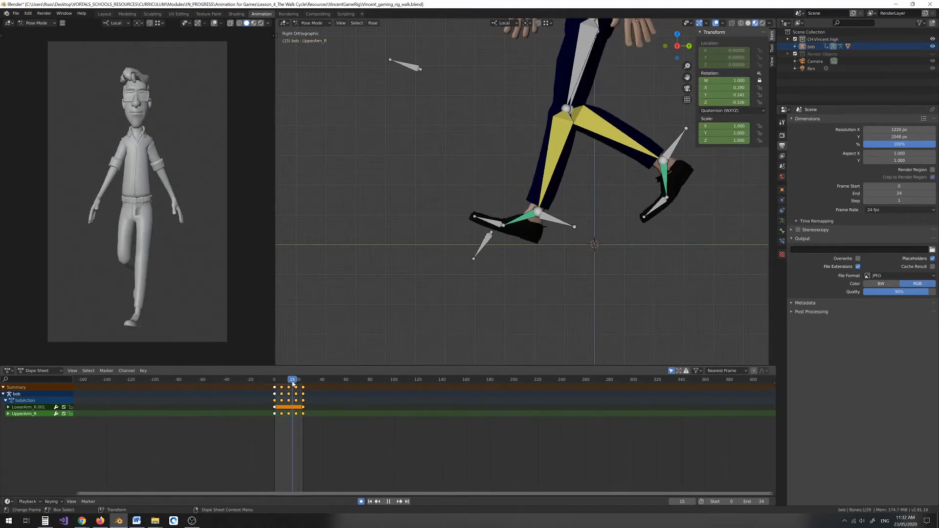
scroll(448, 207, "down", 4)
middle_click_drag(457, 187, 428, 244, "shift")
scroll(440, 244, "up", 3)
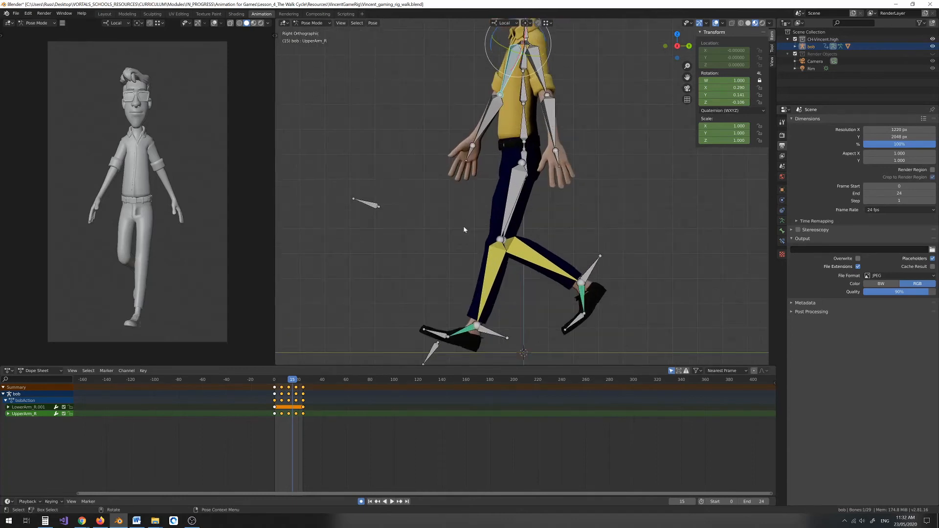
left_click_drag(292, 380, 292, 381)
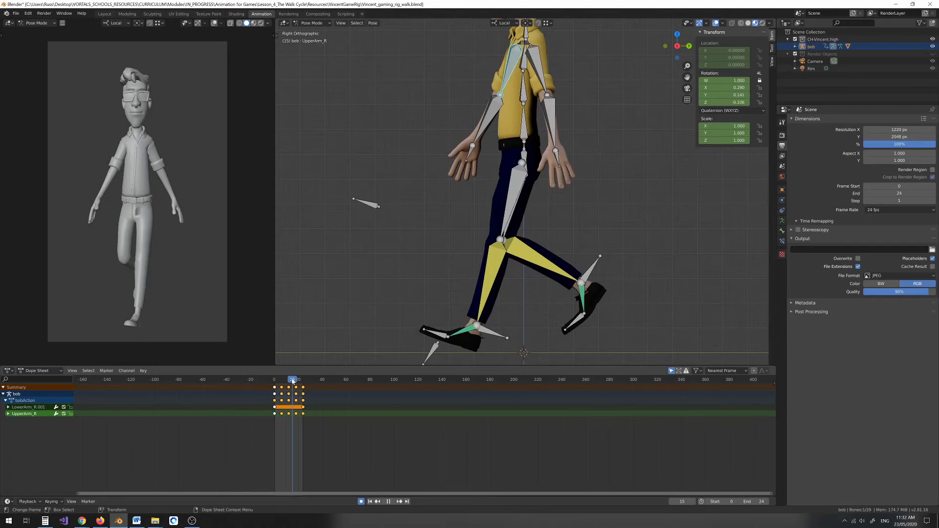
At frame 3, rotate Foot_IK_R so the right foot lies flat on the ground.
left_click_drag(292, 381, 278, 383)
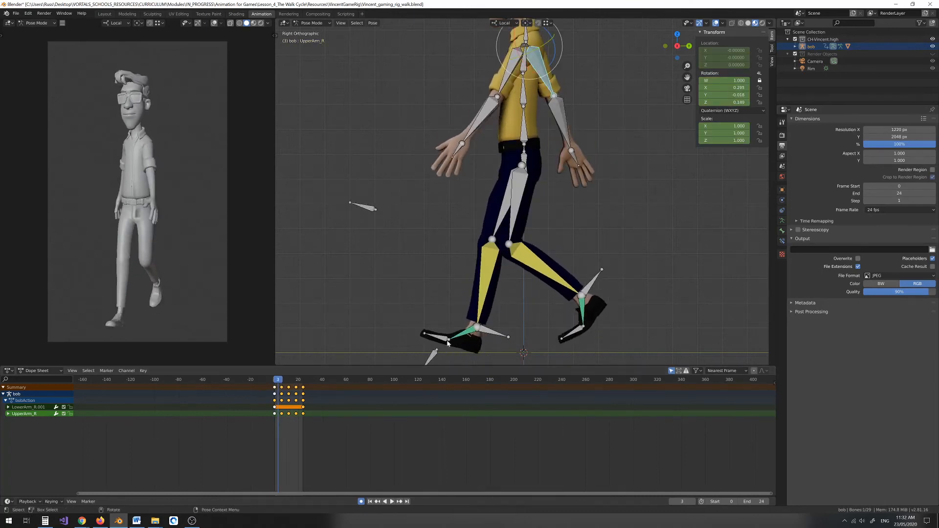
middle_click_drag(505, 323, 526, 257, "shift")
scroll(498, 280, "up", 2)
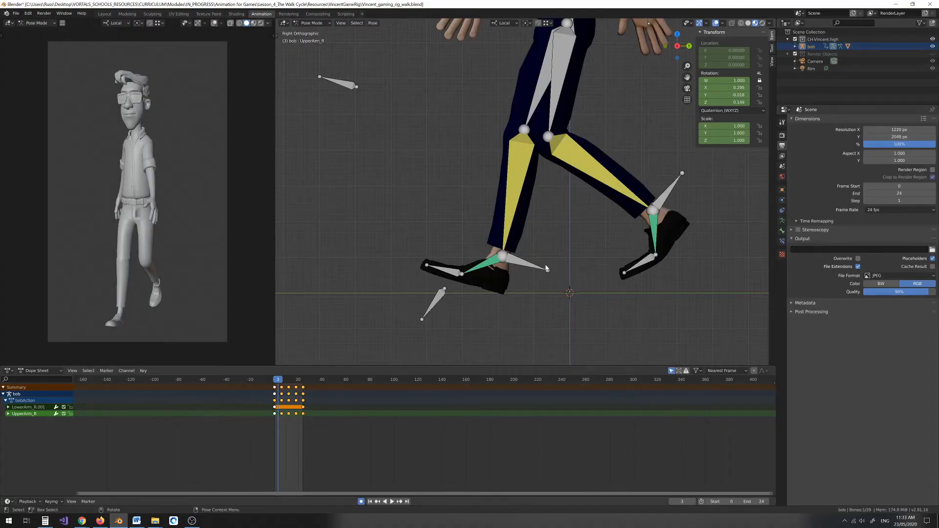
left_click(522, 268)
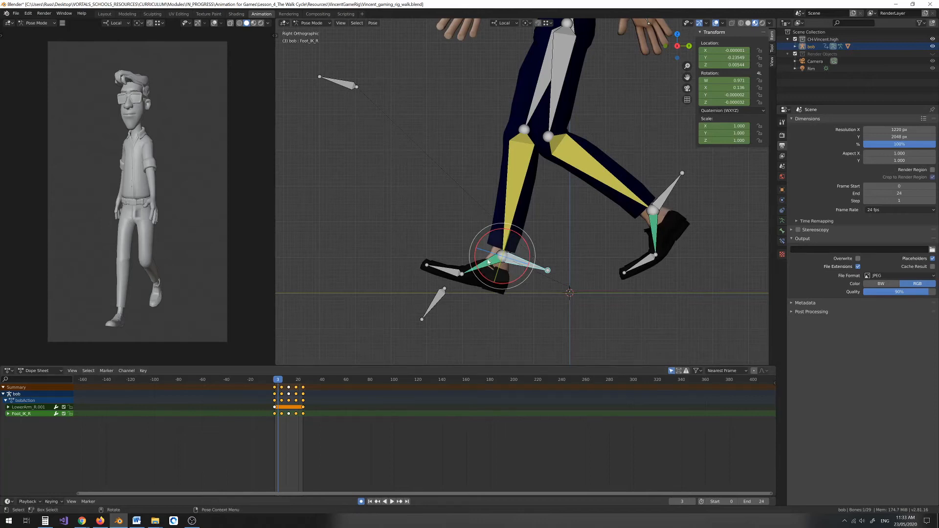
left_click_drag(530, 253, 528, 249)
scroll(486, 127, "down", 2)
scroll(477, 212, "up", 2)
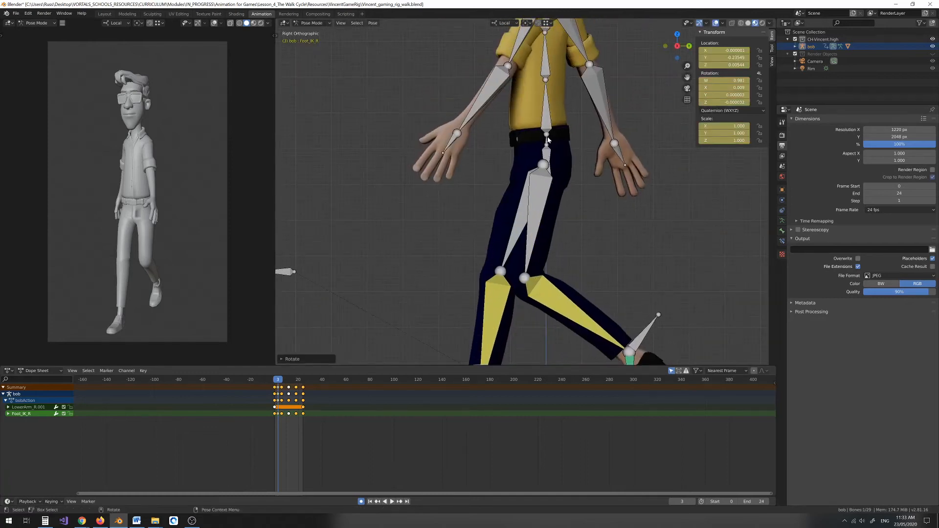
At frame 3, lower the WaistControl bone slightly so the planted right leg bends at the knee.
left_click(547, 150)
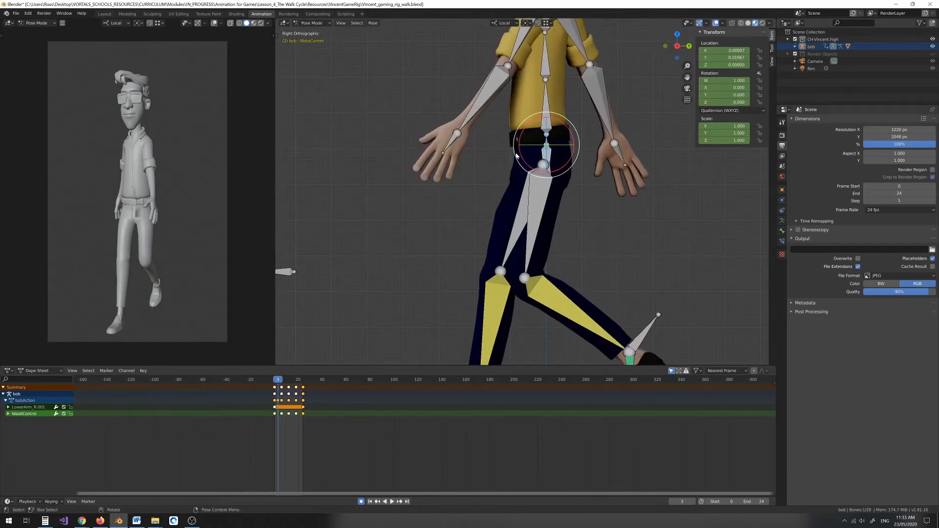
left_click_drag(546, 163, 544, 169)
right_click(546, 166)
middle_click_drag(460, 251, 478, 178, "shift")
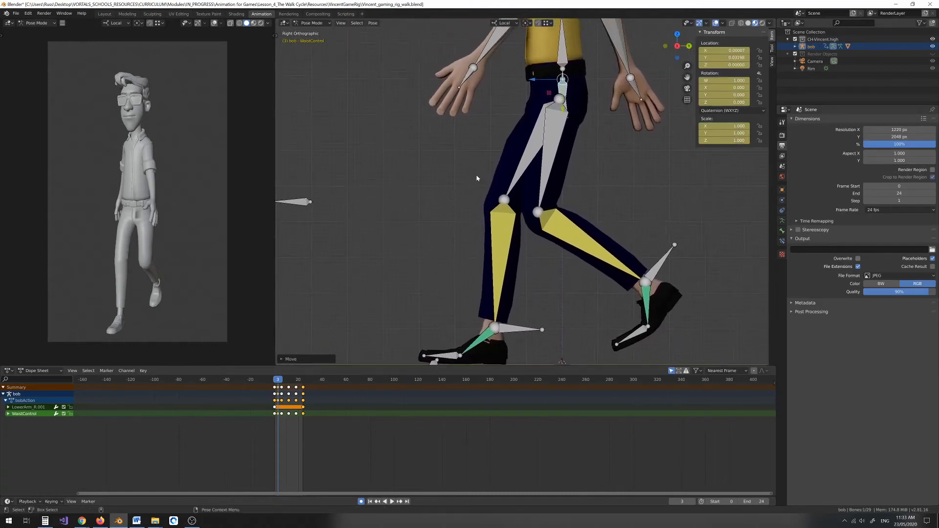
scroll(479, 177, "down", 3)
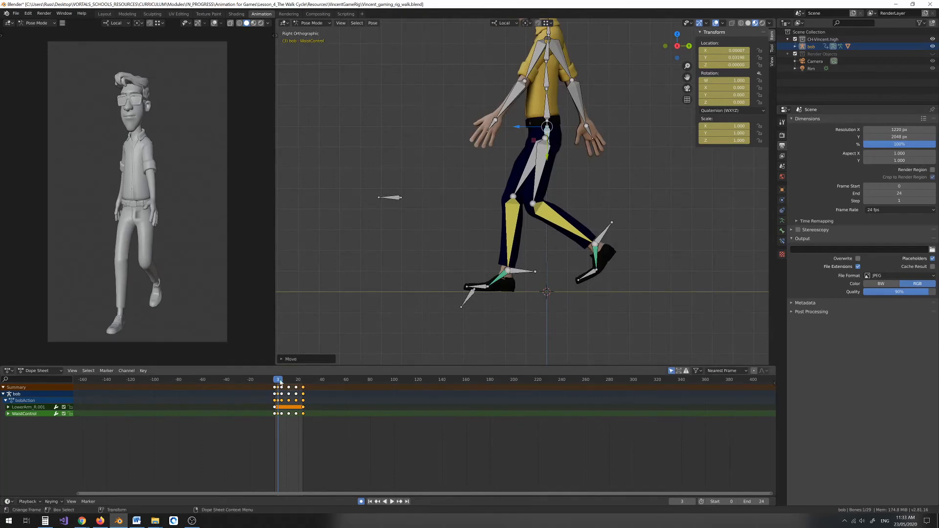
At frame 15, rotate Foot_IK_L flat and move it slightly so the left sole rests on the ground.
key("space")
key("space")
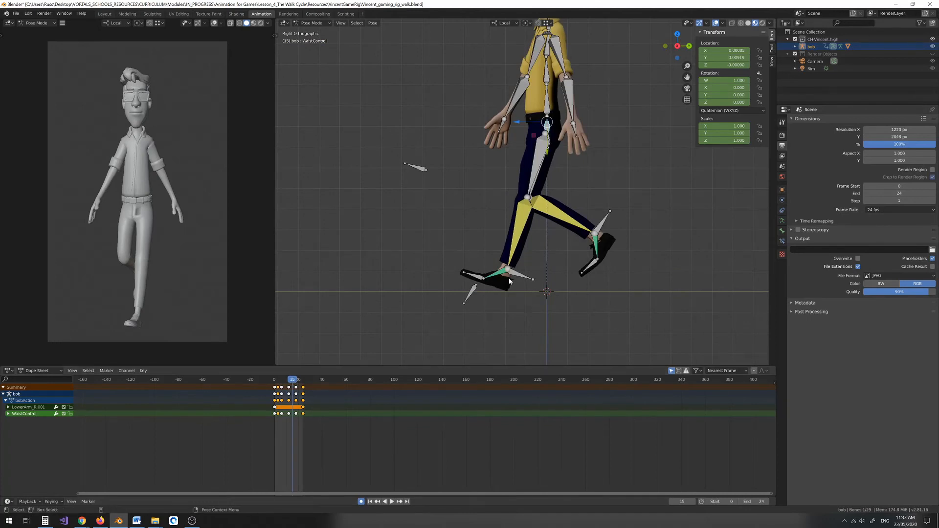
scroll(511, 280, "up", 2)
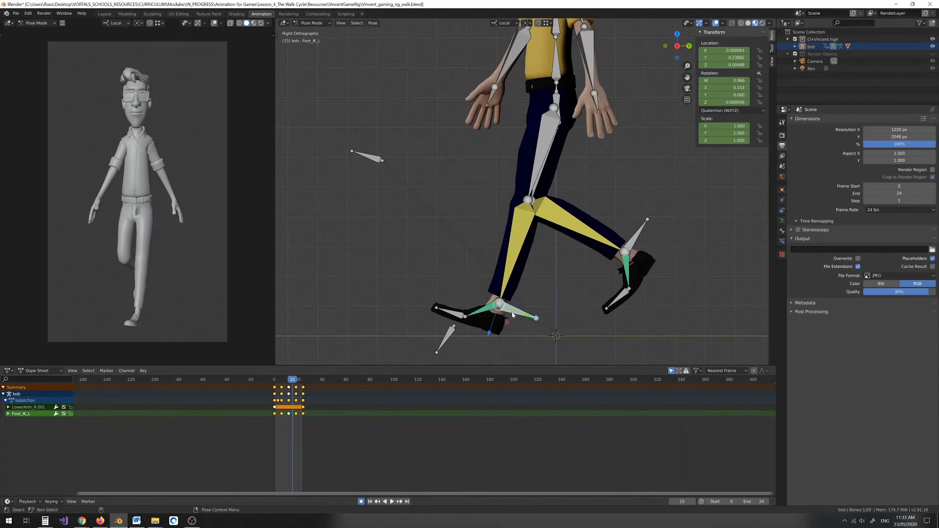
key("shift+space")
key("r")
left_click_drag(519, 326, 499, 321)
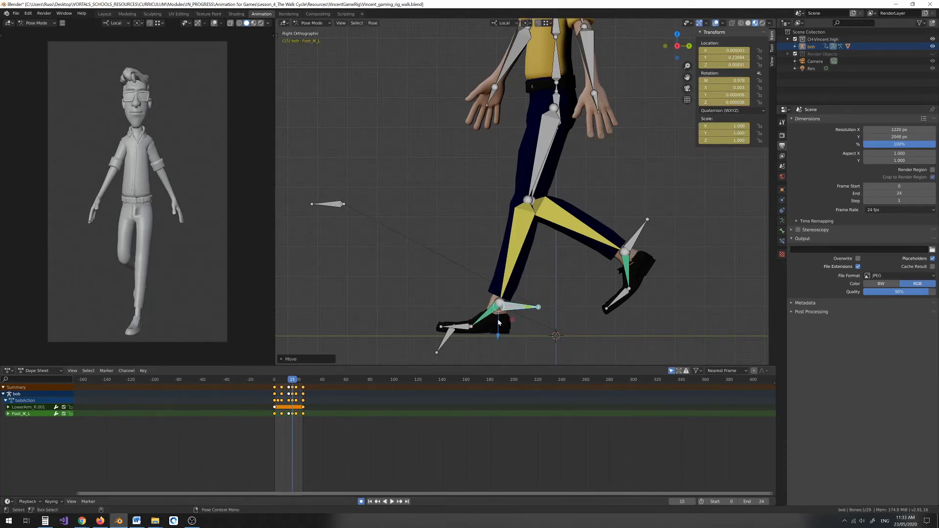
At frame 15, lower the WaistControl bone to bend the planted left knee.
left_click(558, 99)
left_click_drag(557, 113, 553, 120)
left_click(553, 121)
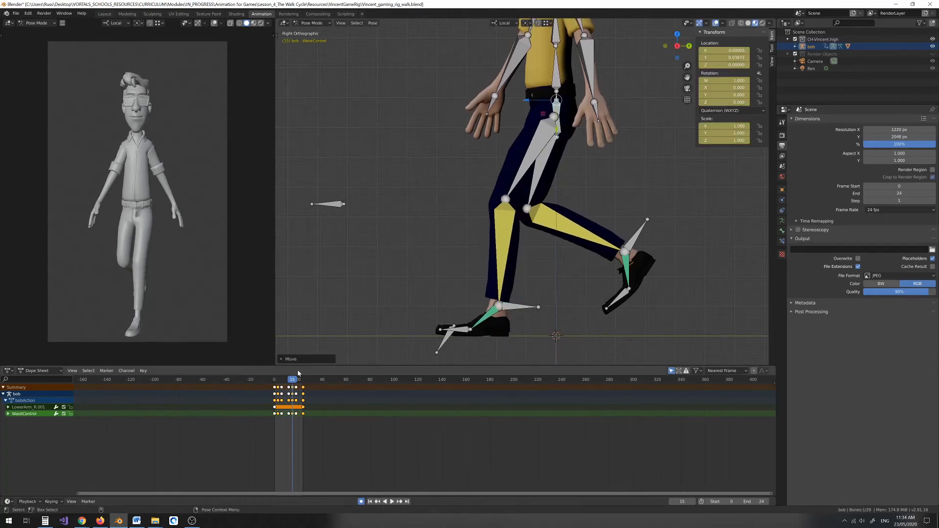
Return to frame 3 and lower the WaistControl bone a little further.
left_click(274, 380)
key("space")
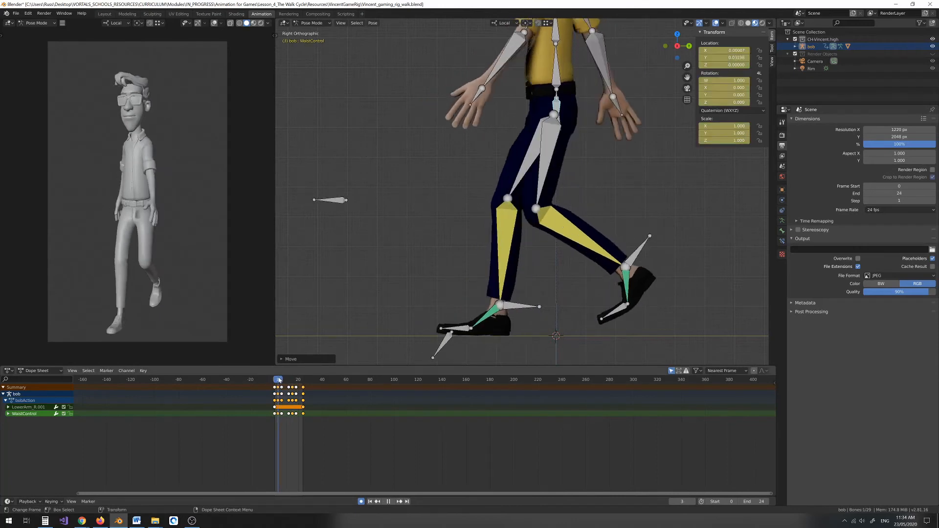
key("space")
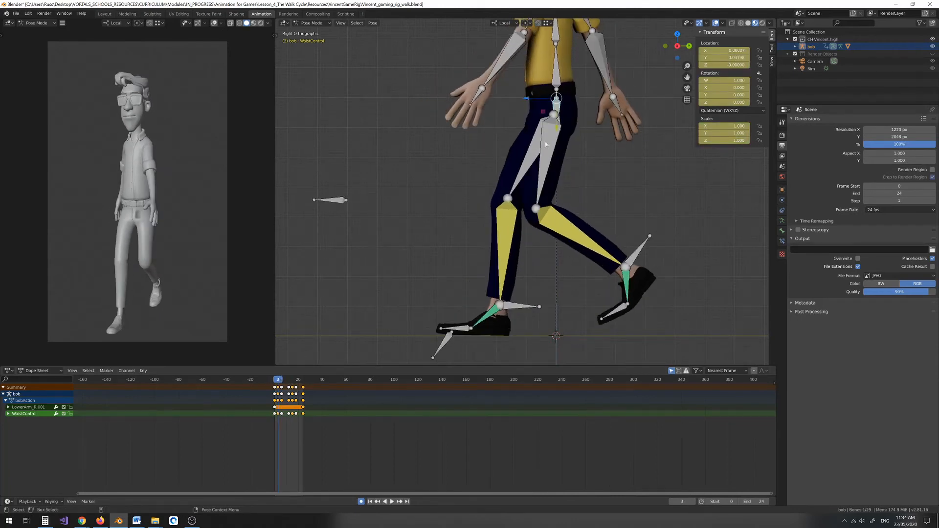
key("g")
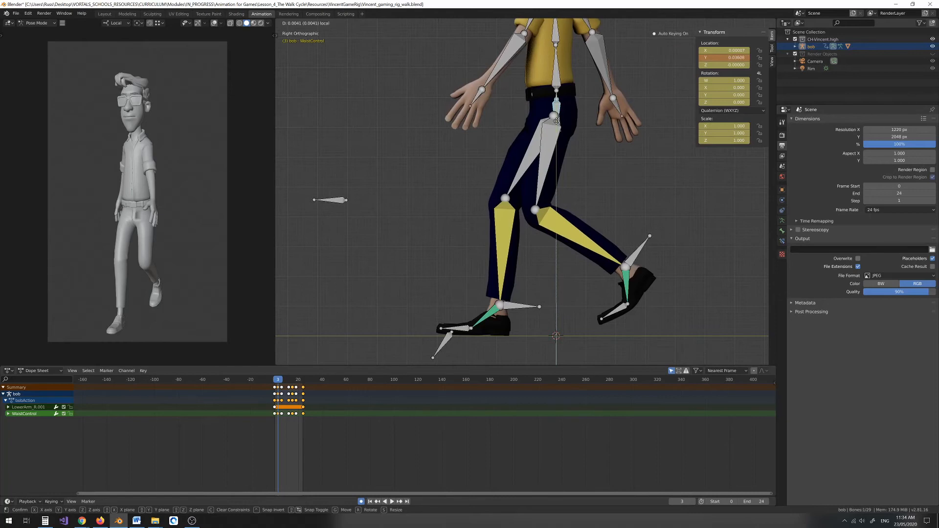
left_click(478, 218)
Play the walk cycle and examine the new down poses from the side and from a front angle.
key("space")
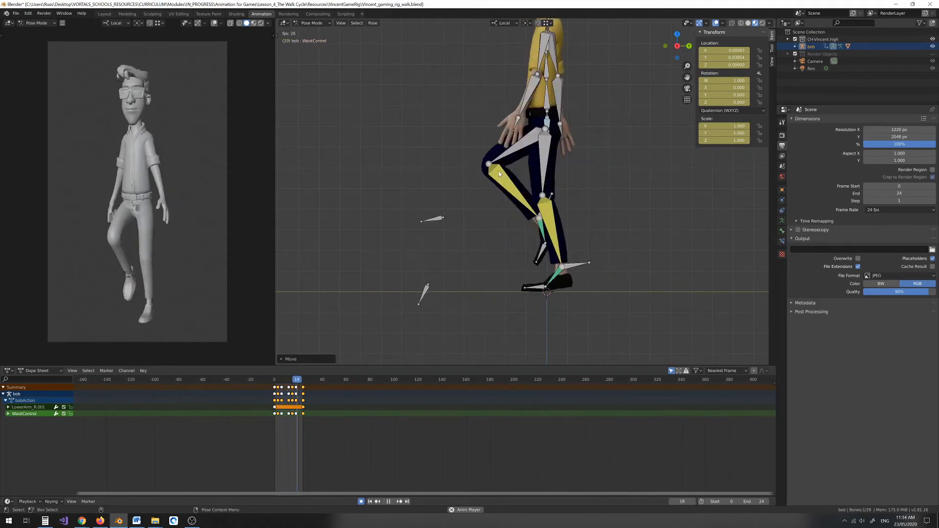
scroll(498, 171, "down", 3)
middle_click_drag(498, 171, 570, 165)
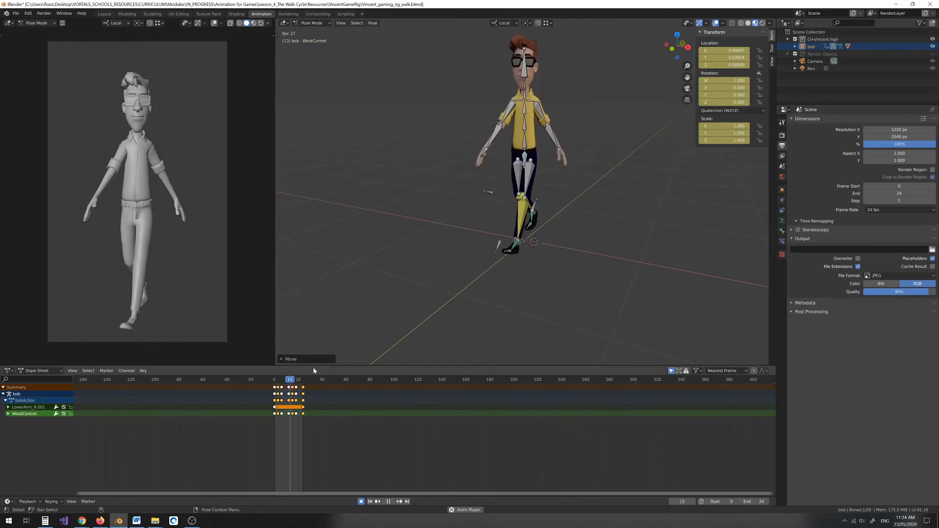
key("space")
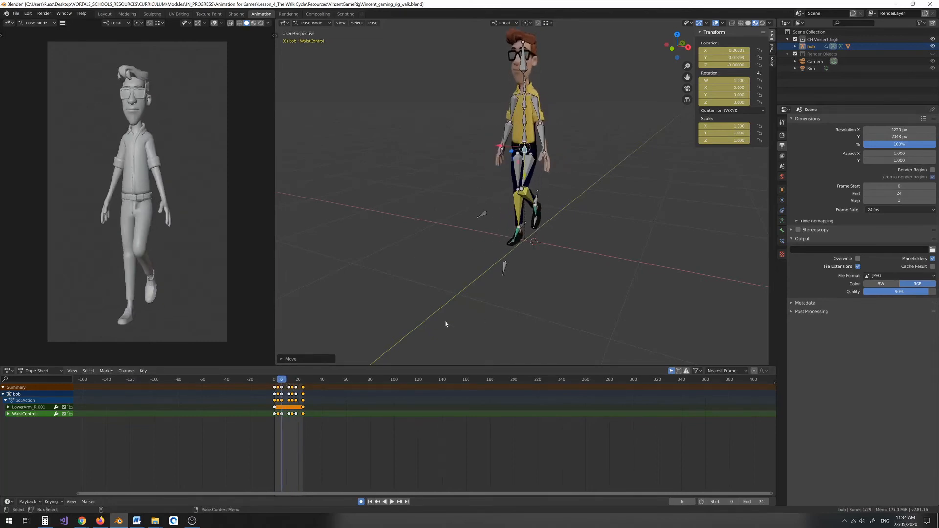
key("space")
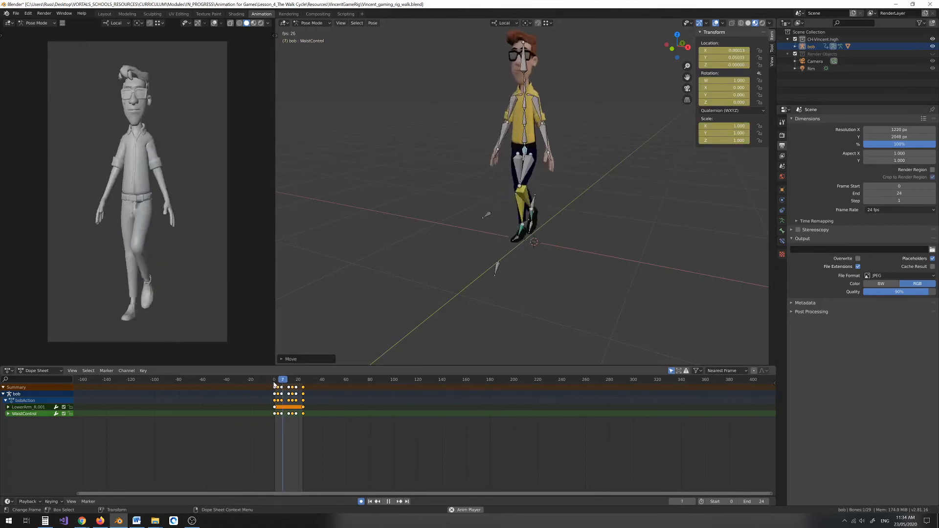
key("space")
left_click_drag(277, 383, 274, 384)
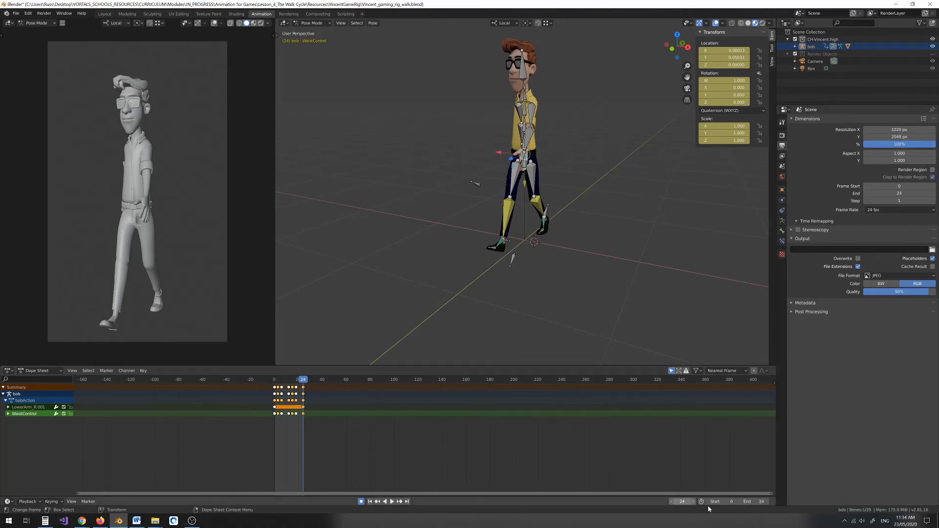
Set the animation's end frame to 23.
left_click(760, 502)
type("23")
key("Return")
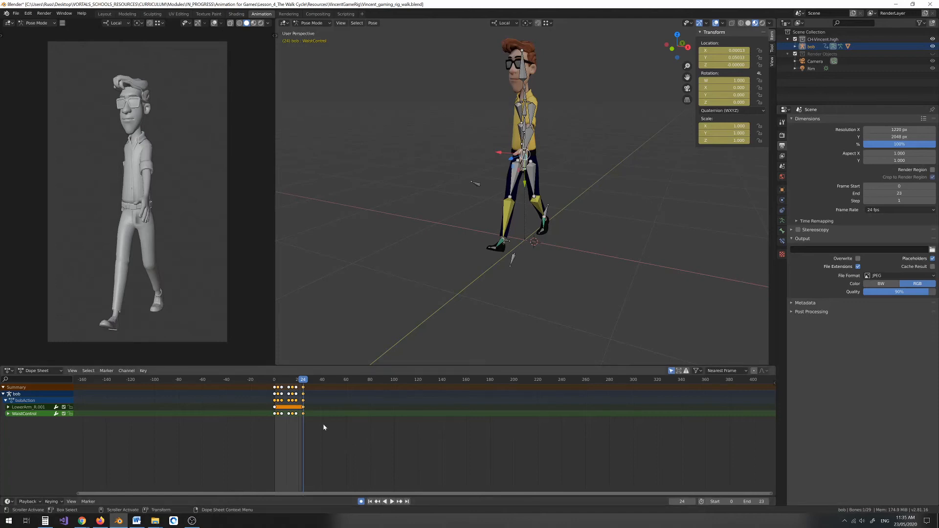
Fit the keyframes from 0 to 24 in the Dope Sheet and play from frame 0, examining the shortened loop from the front.
scroll(352, 423, "left", 3, "ctrl")
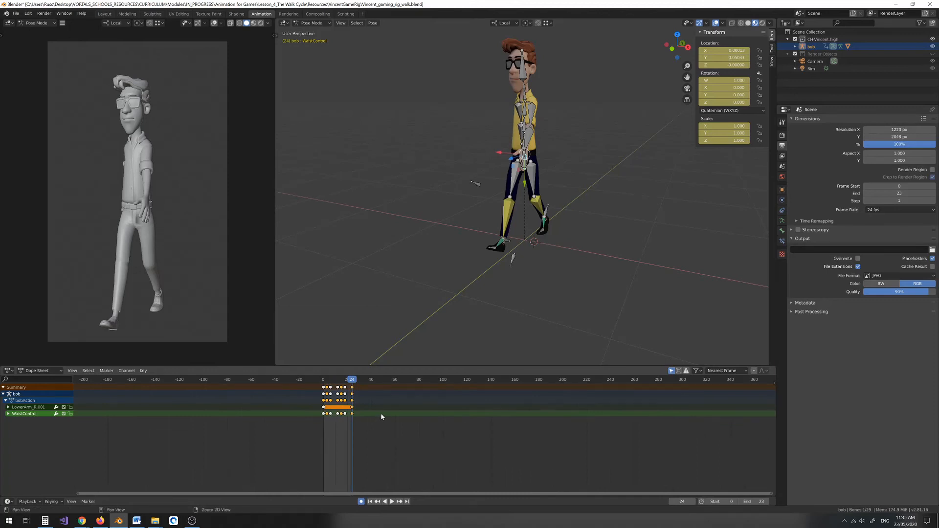
scroll(381, 417, "up", 5)
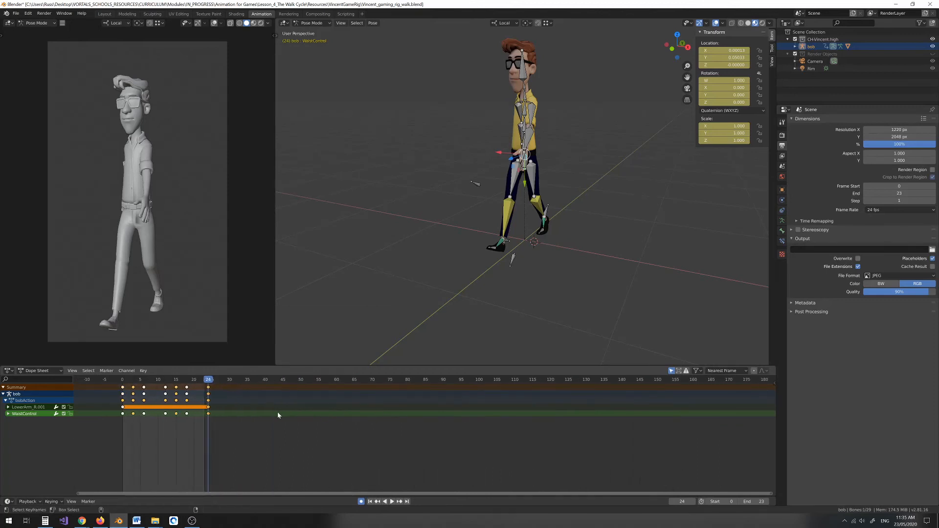
scroll(298, 412, "left", 10, "ctrl")
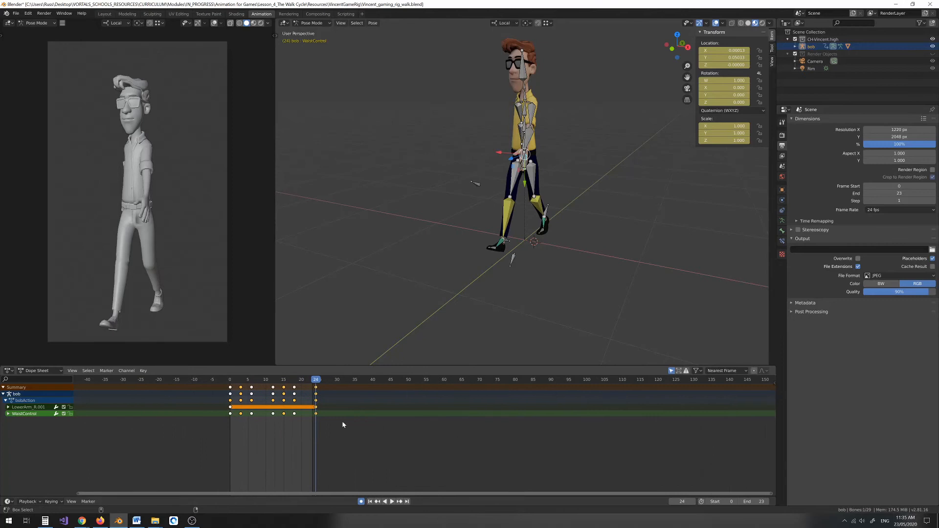
scroll(446, 444, "up", 5)
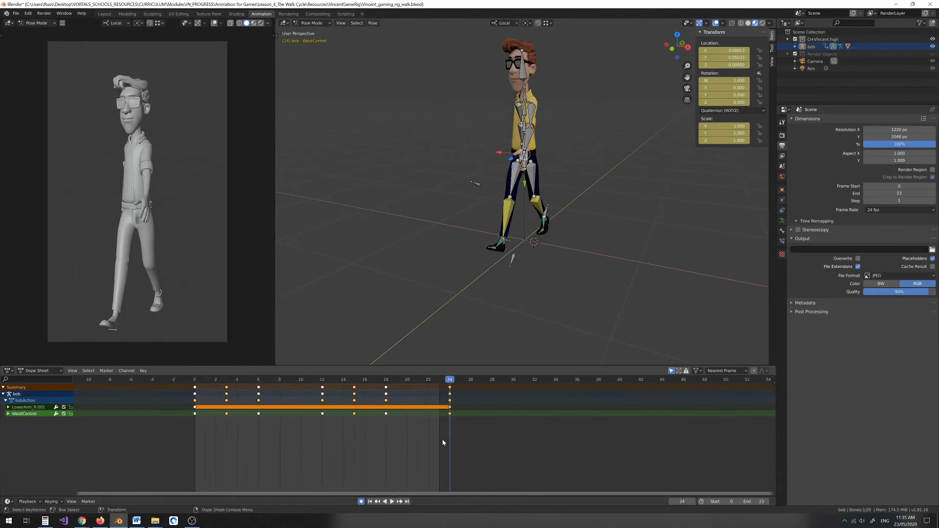
left_click_drag(197, 382, 203, 402)
key("space")
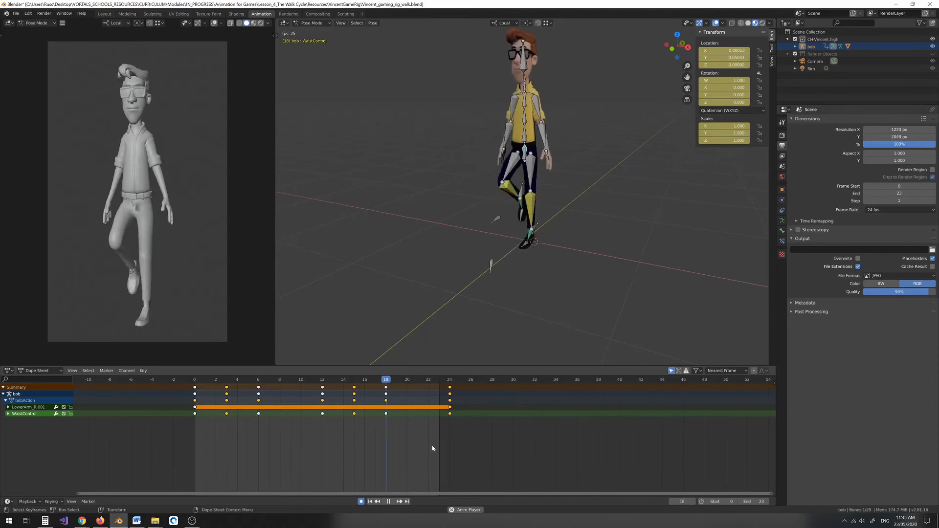
scroll(476, 313, "up", 3)
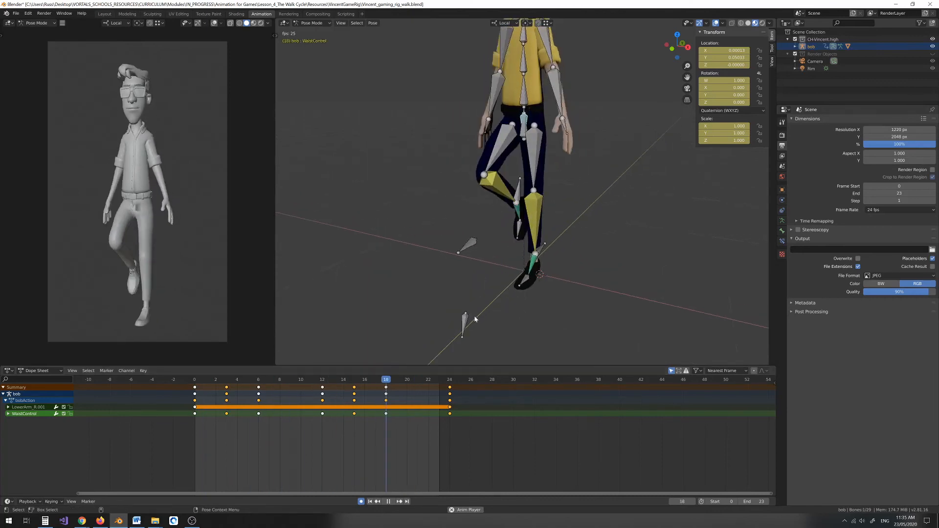
middle_click_drag(474, 320, 502, 312)
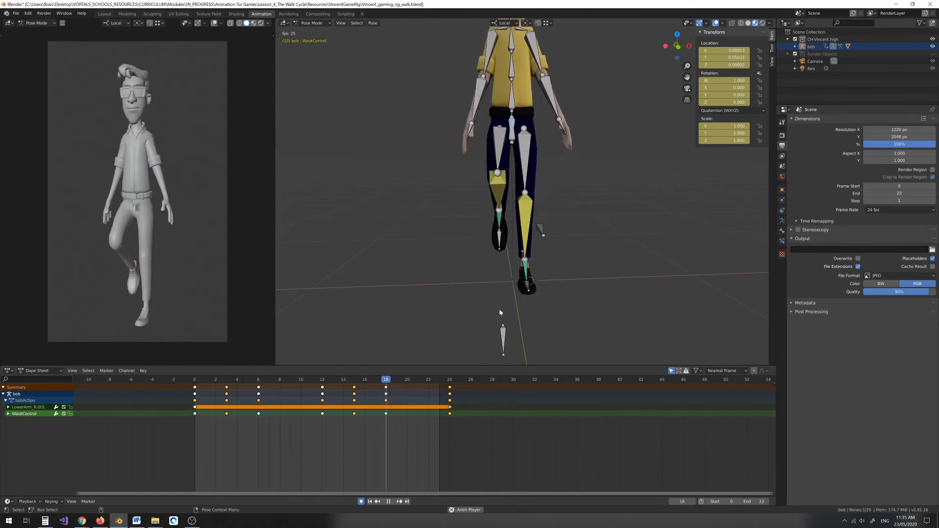
scroll(509, 307, "down", 4)
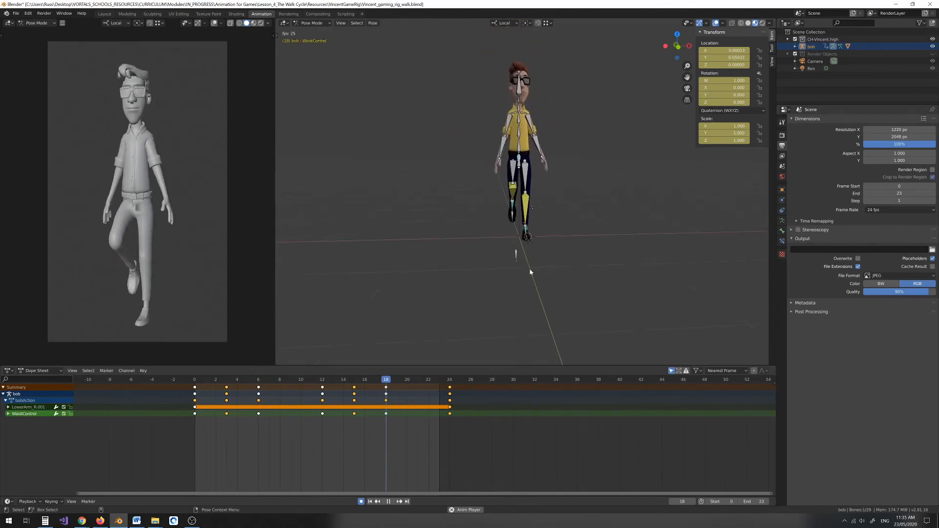
Scrub and replay the walk cycle from frame 0, checking how smoothly the motion loops.
key("space")
key("space")
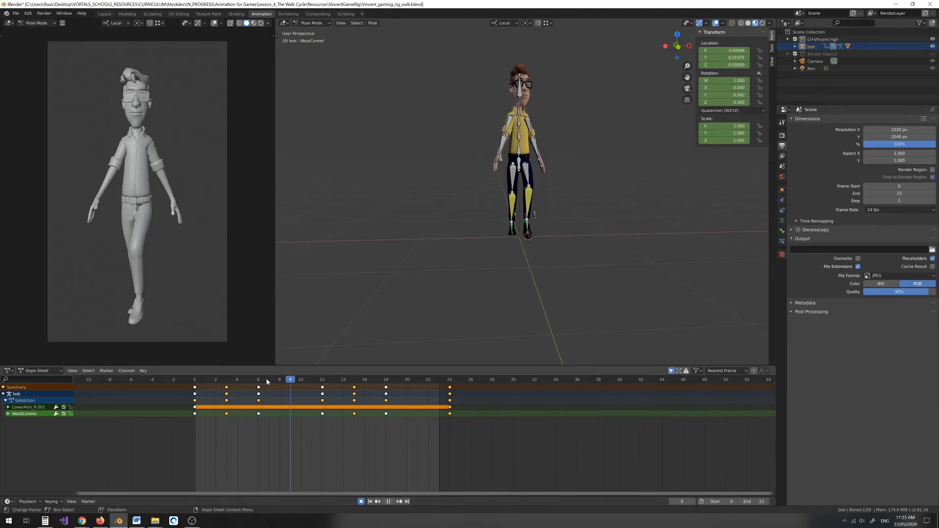
left_click(242, 380)
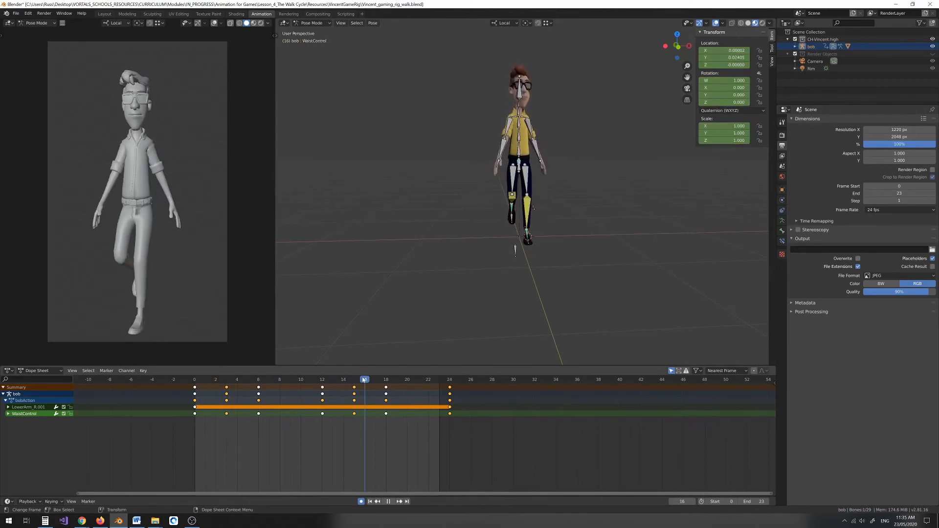
left_click(200, 376)
key("space")
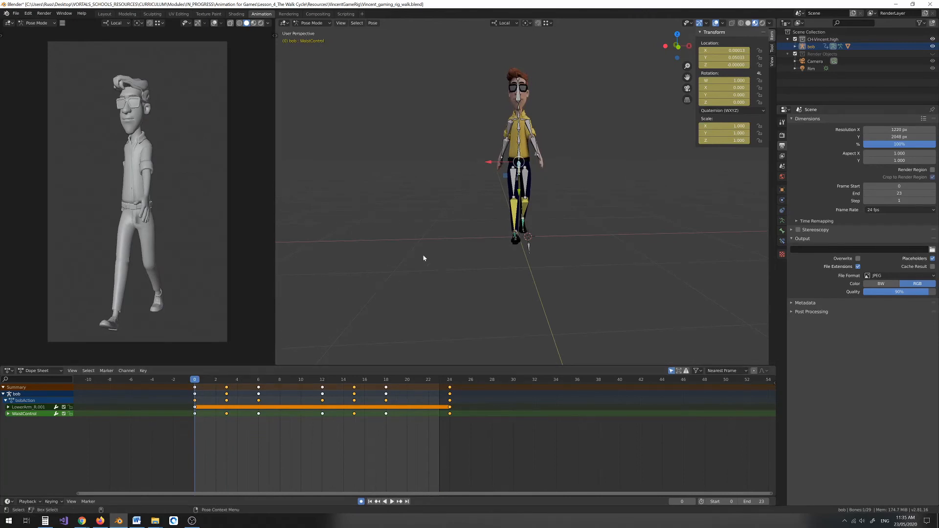
key("space")
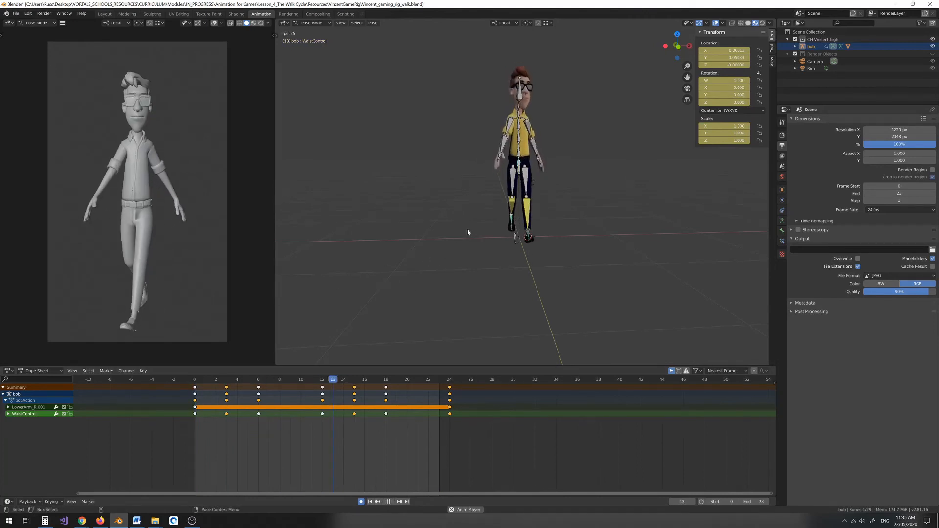
key("space")
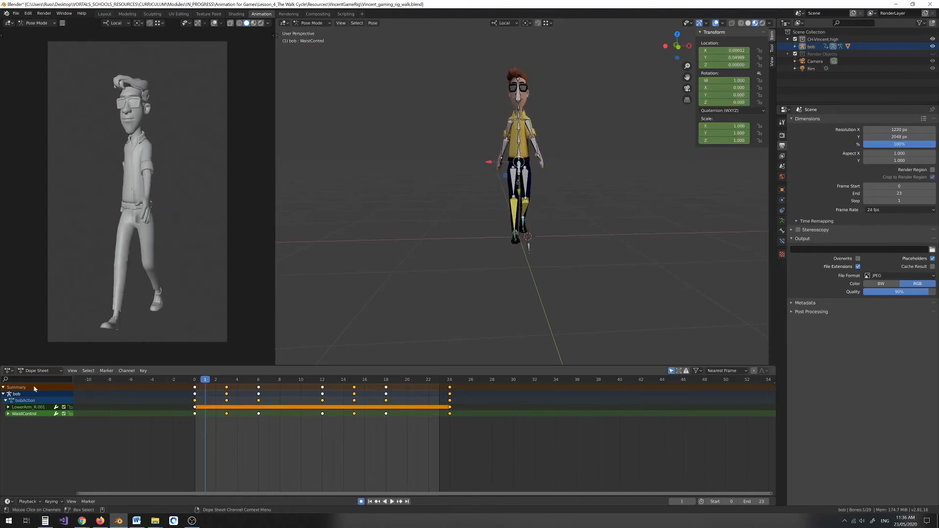
Go to frame 18, reframe the character from the front, and widen the solid-shaded camera viewport.
left_click_drag(206, 379, 389, 386)
key("space")
key("space")
middle_click_drag(485, 231, 419, 262)
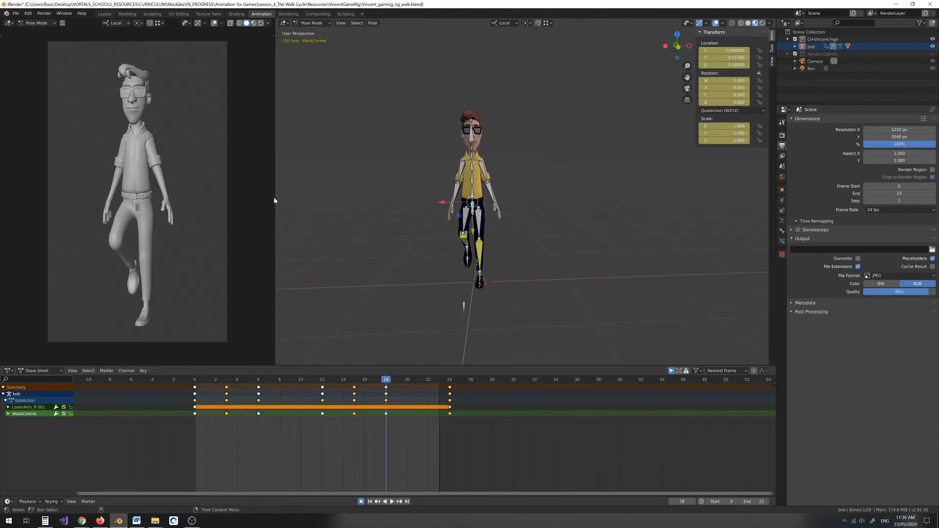
left_click_drag(274, 197, 320, 207)
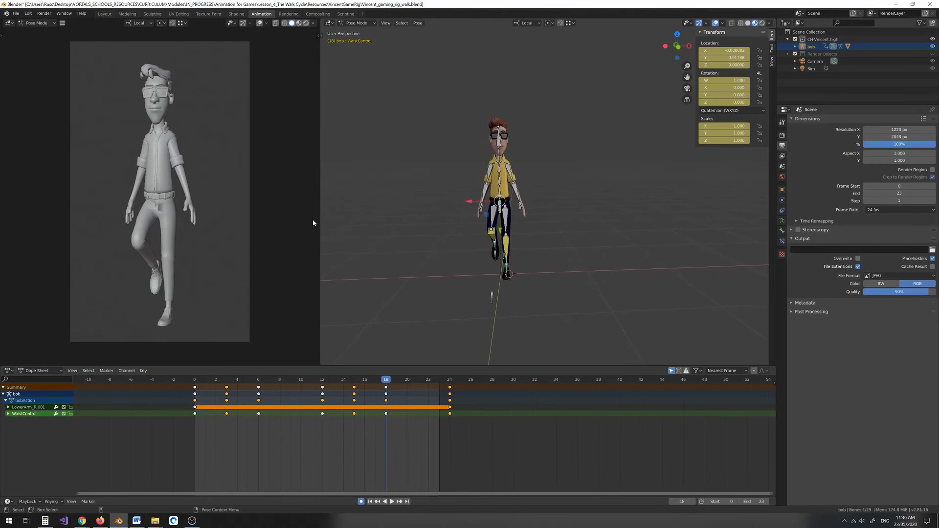
Change the solid-shaded camera viewport into a Graph Editor.
scroll(392, 203, "up", 2)
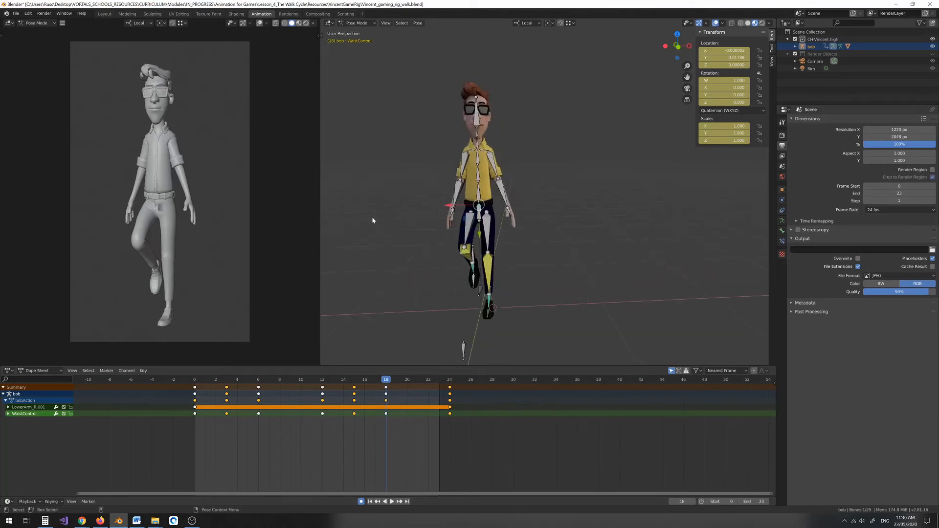
scroll(386, 215, "up", 3)
middle_click_drag(556, 292, 514, 266)
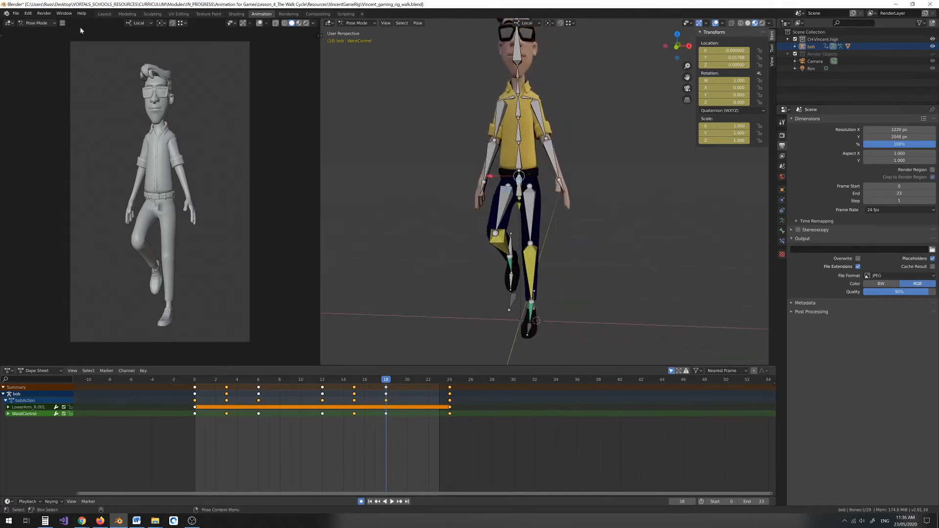
left_click(9, 23)
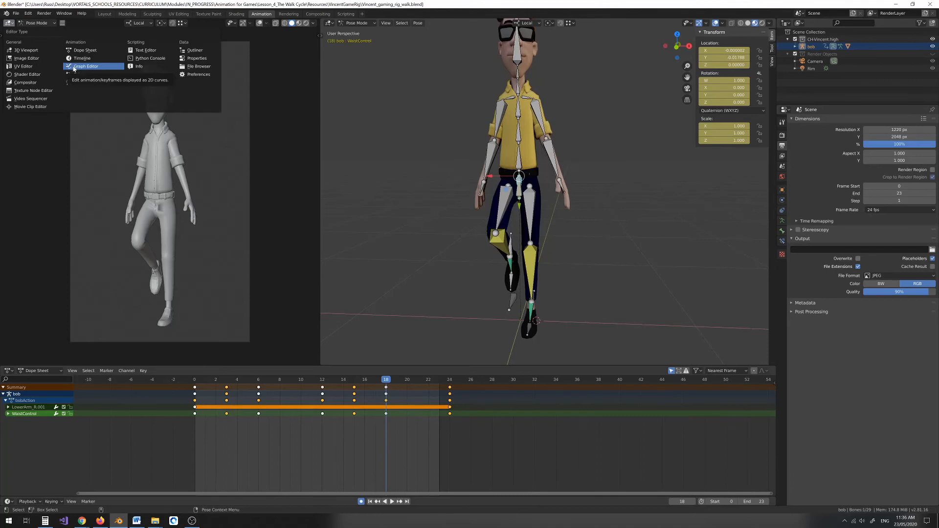
left_click(74, 67)
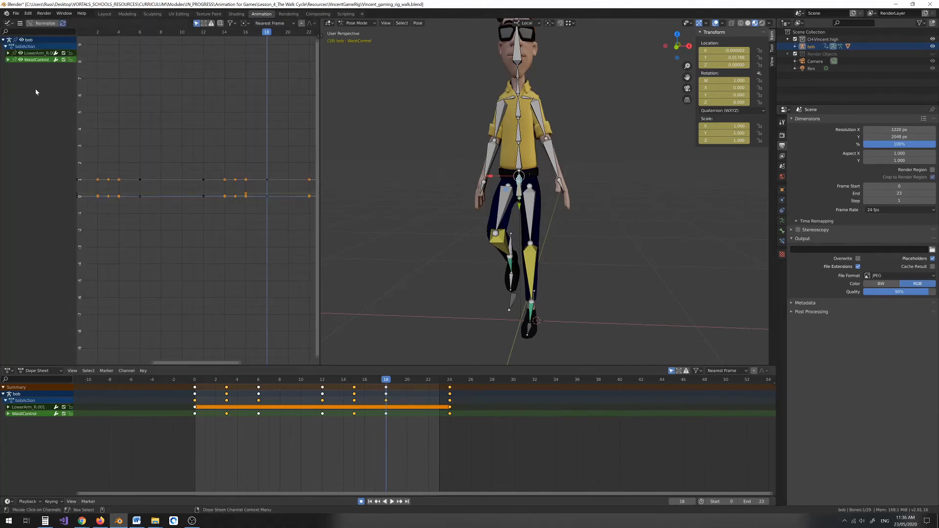
Compare the animation curves of the whole rig, LowerArm_R, the left upper arm and the left foot's IK bone.
scroll(493, 206, "up", 2)
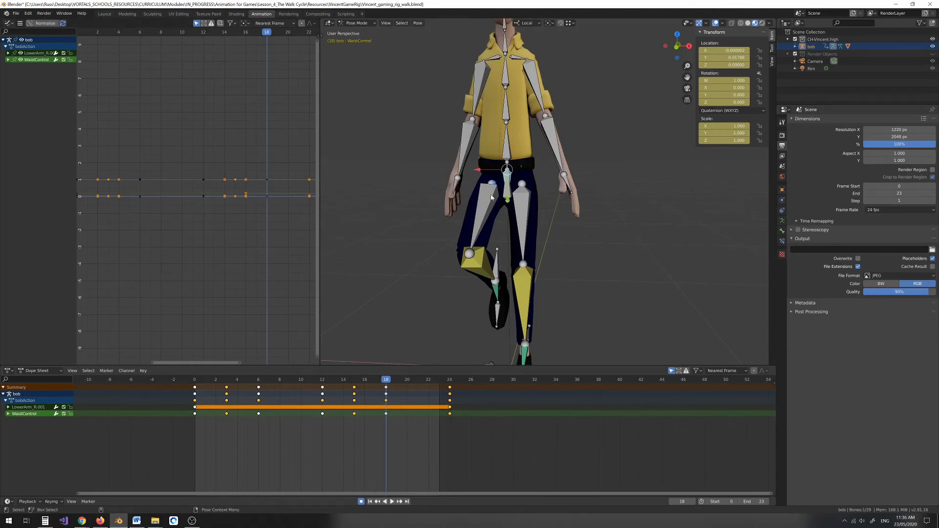
scroll(472, 151, "down", 3)
left_click_drag(464, 156, 584, 278)
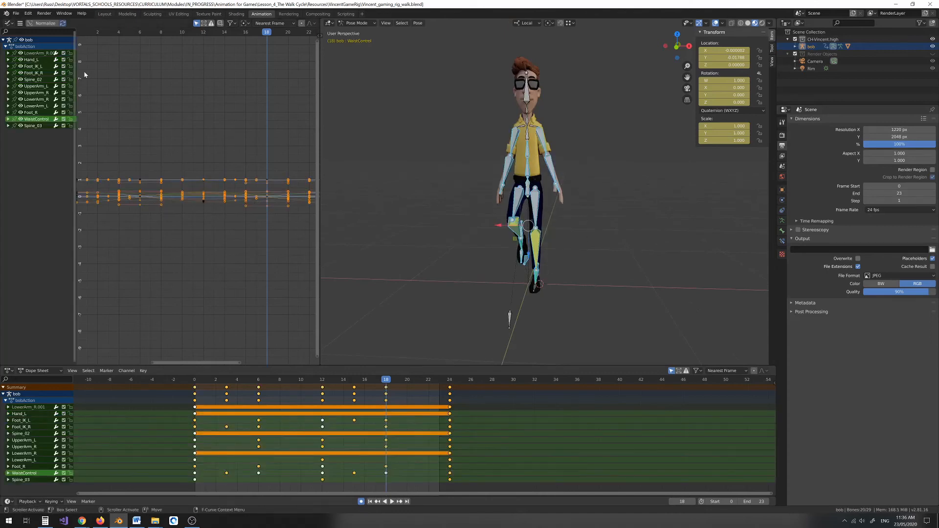
left_click(155, 118)
left_click(35, 99)
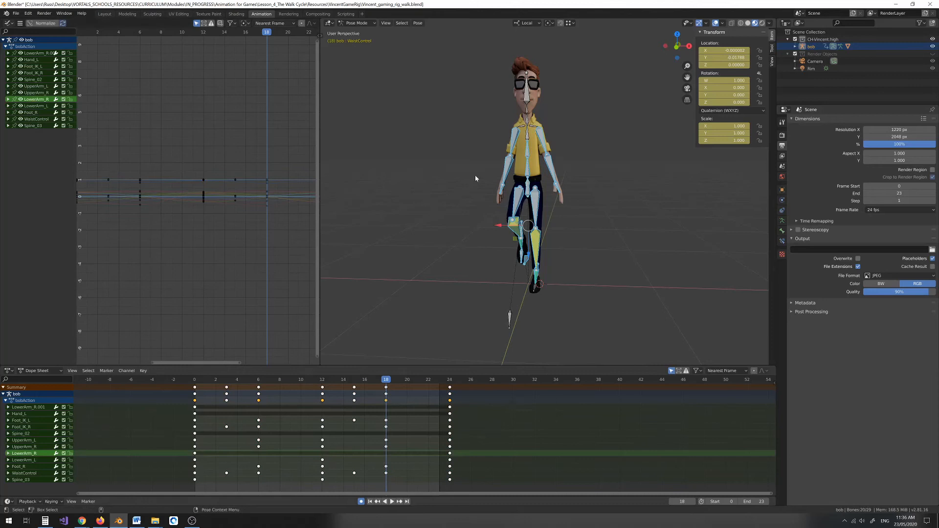
left_click(543, 141)
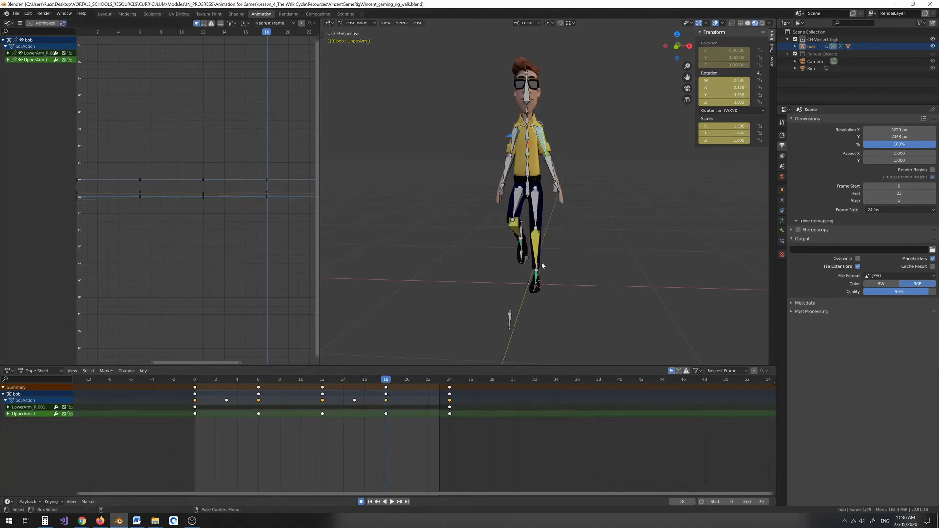
middle_click_drag(540, 267, 521, 251)
left_click(553, 275)
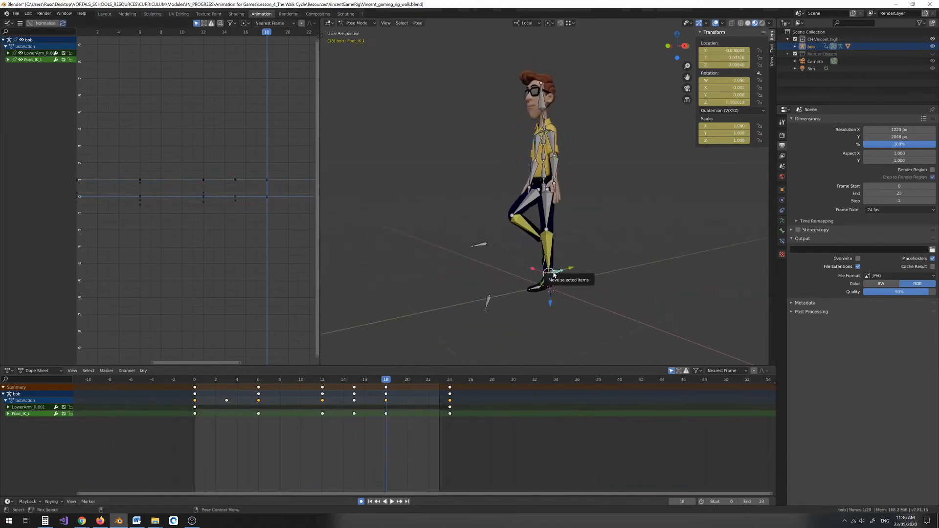
Turn on normalized display for the animation curves in the Graph Editor.
left_click(39, 24)
scroll(189, 137, "up", 1)
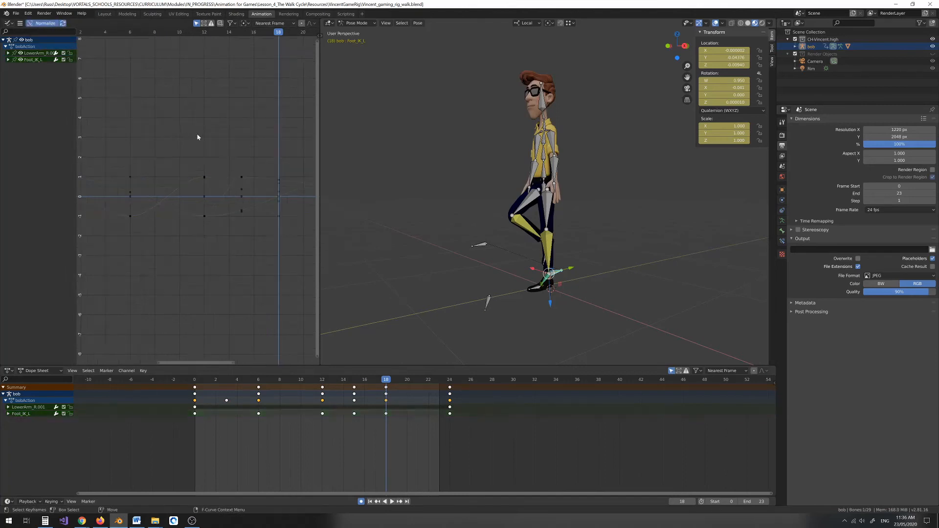
middle_click_drag(479, 210, 570, 203)
scroll(585, 255, "up", 4)
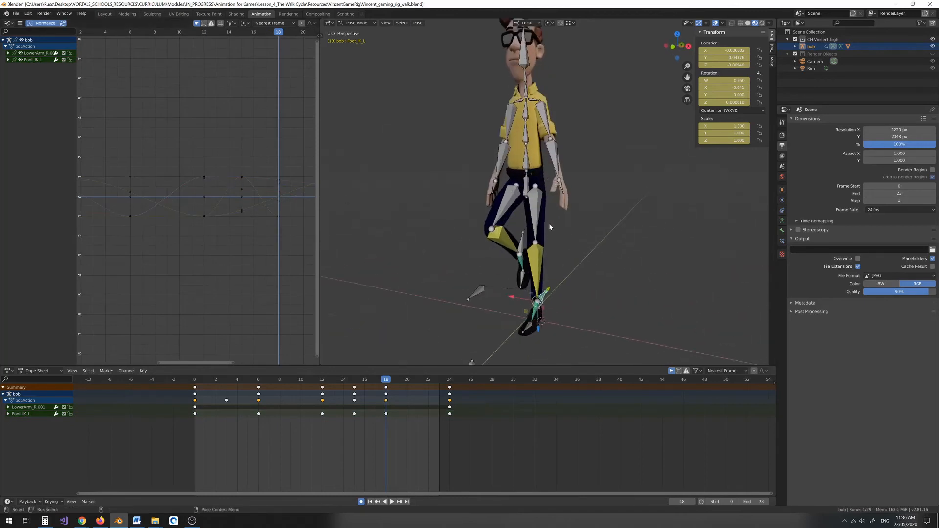
middle_click_drag(585, 254, 554, 221)
middle_click_drag(541, 176, 519, 176)
Clear the bone selection and play the walk cycle, examining the body's movement from a front three-quarter angle.
left_click(408, 241)
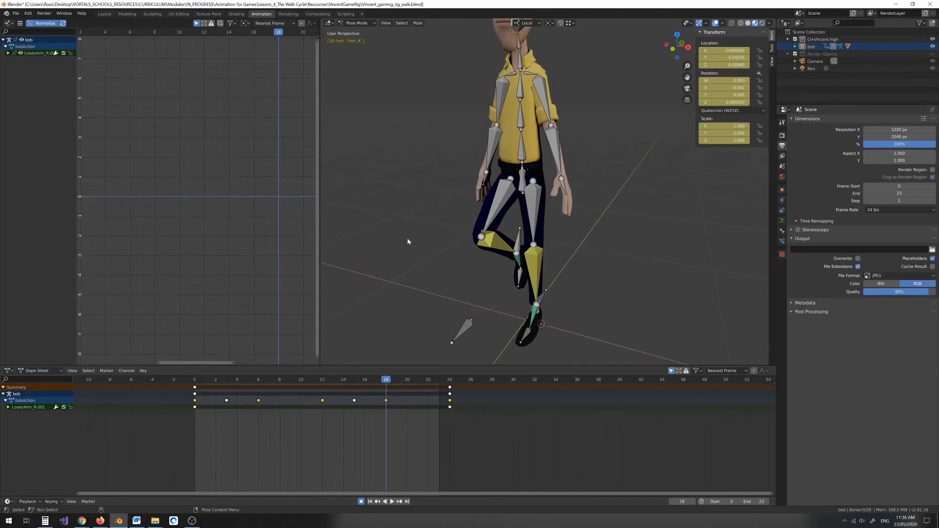
scroll(445, 222, "down", 3)
scroll(463, 218, "up", 3)
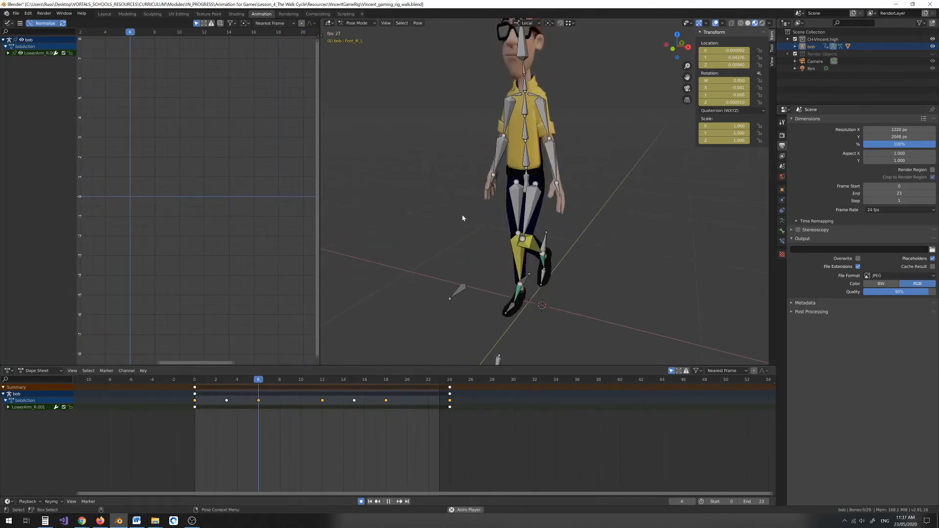
key("space")
Select the WaistControl bone, expand its curve channels, and hide its quaternion rotation and scale curves.
left_click(526, 177)
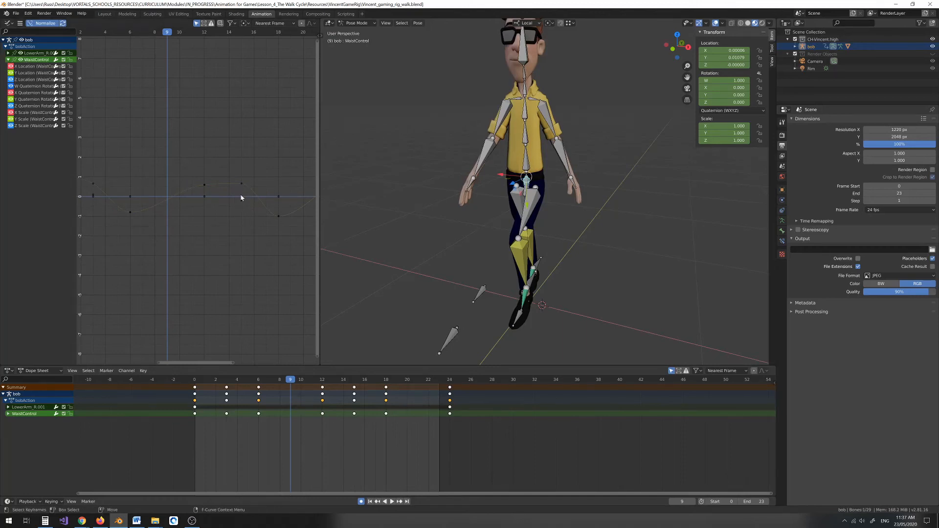
left_click(8, 60)
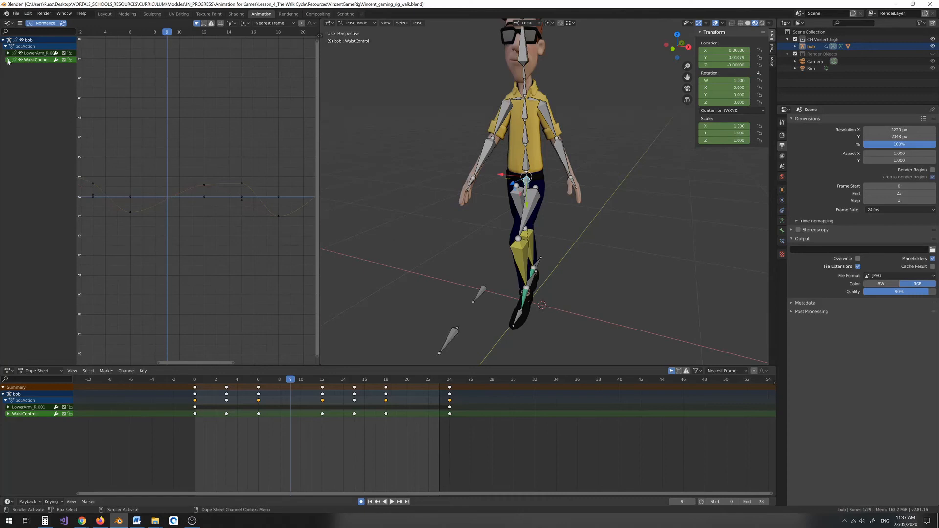
left_click(8, 59)
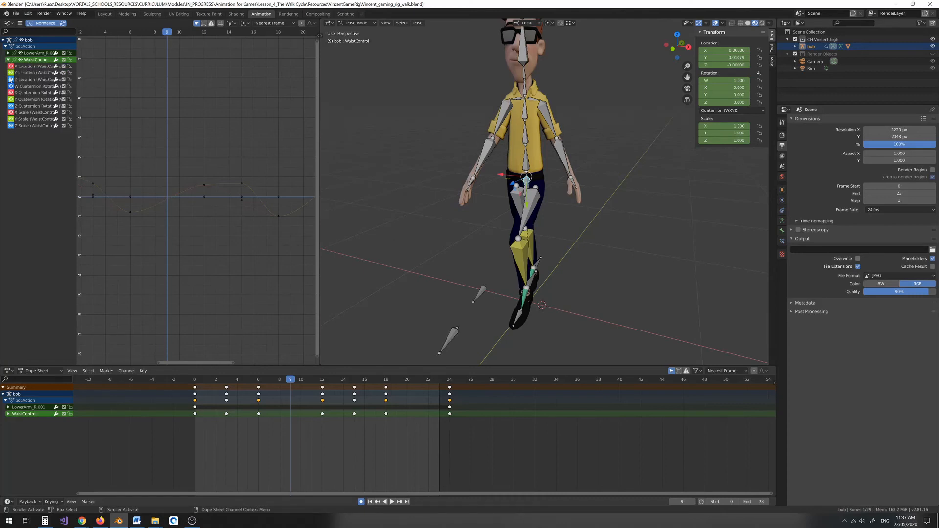
left_click(11, 67)
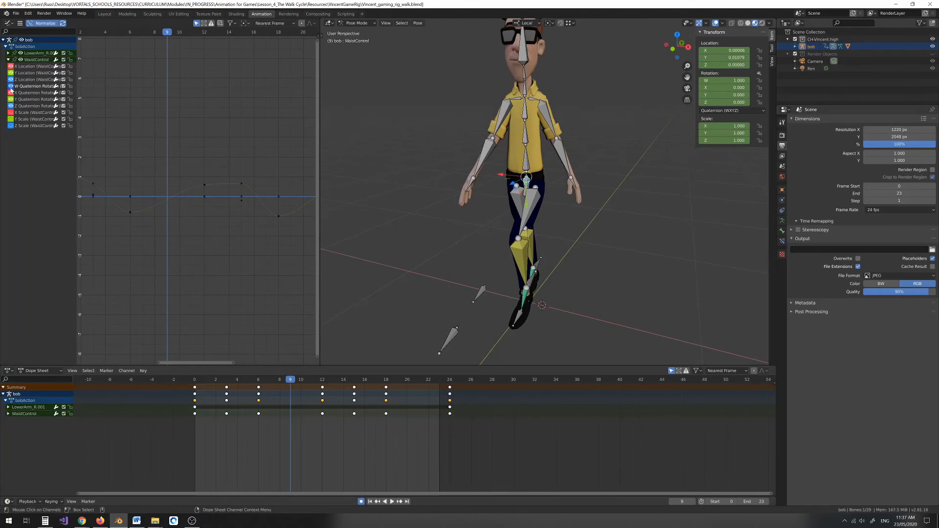
left_click_drag(11, 112, 11, 125)
key("Home")
Compare WaistControl's X, Y and Z Location curves one by one, finishing on Y Location.
left_click(30, 67)
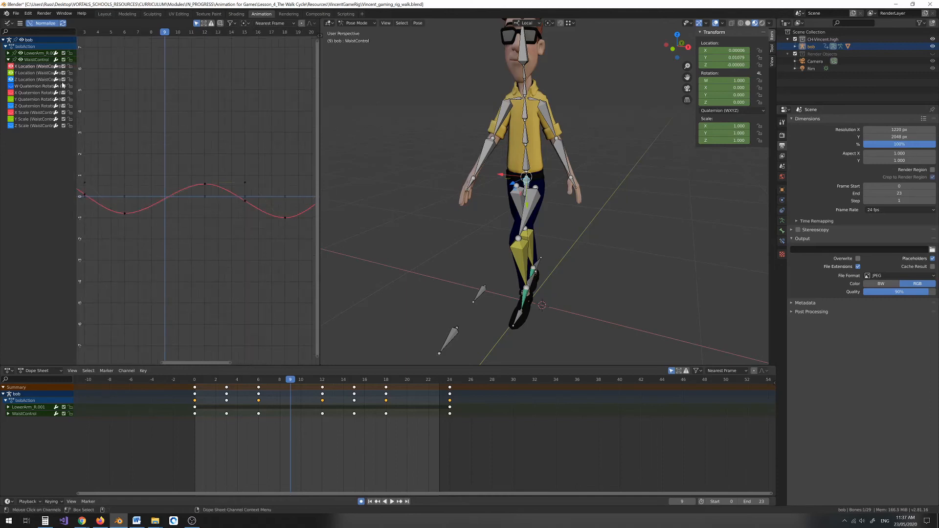
left_click(30, 73)
left_click(25, 80)
left_click(27, 73)
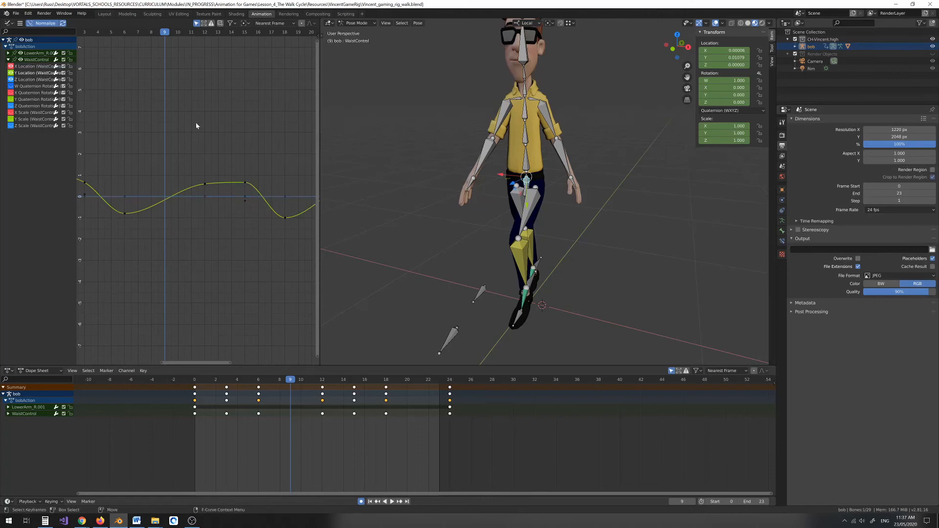
Play the loop and scrub from frame 0 to 12, comparing the waist's height with its Y Location curve.
middle_click_drag(497, 158, 528, 151)
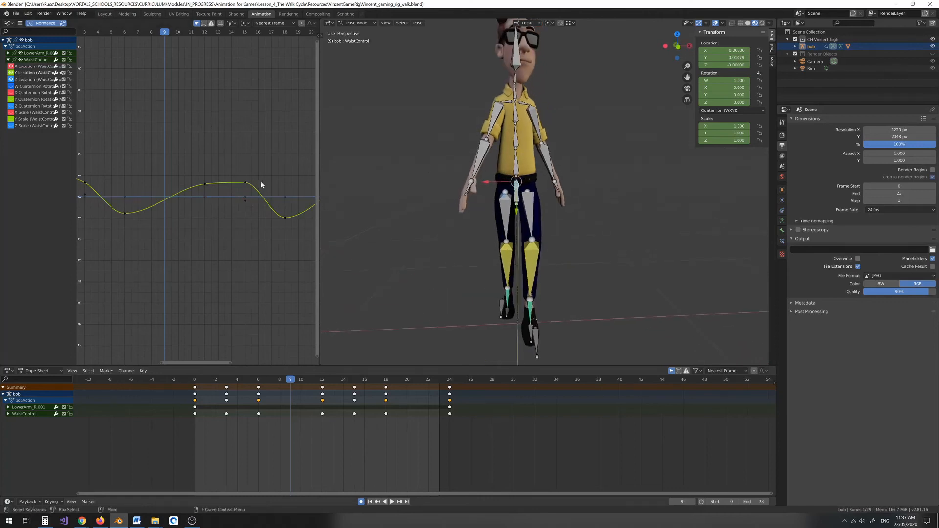
scroll(229, 180, "down", 3)
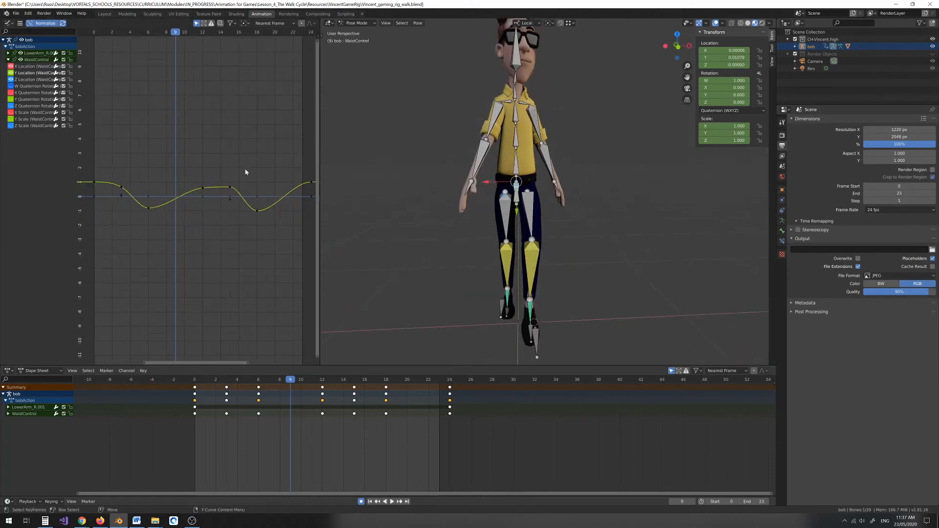
scroll(221, 186, "up", 1)
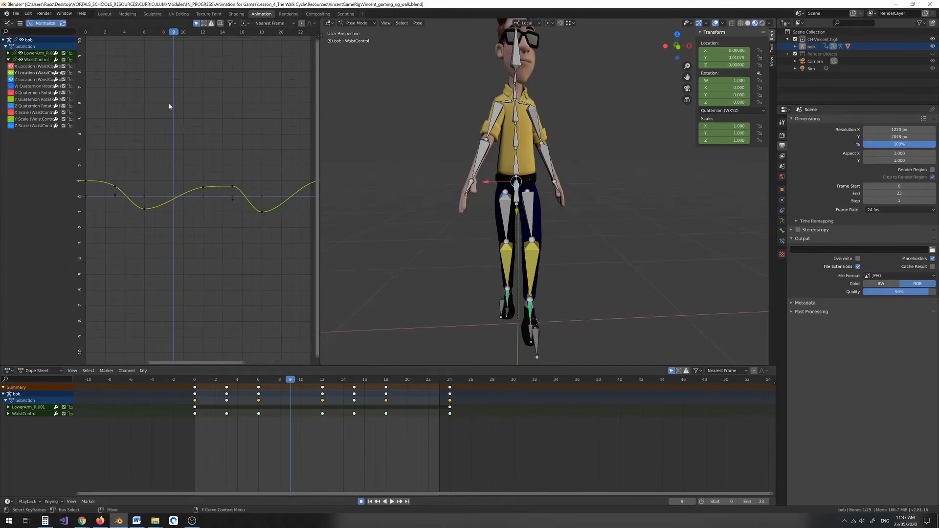
key("space")
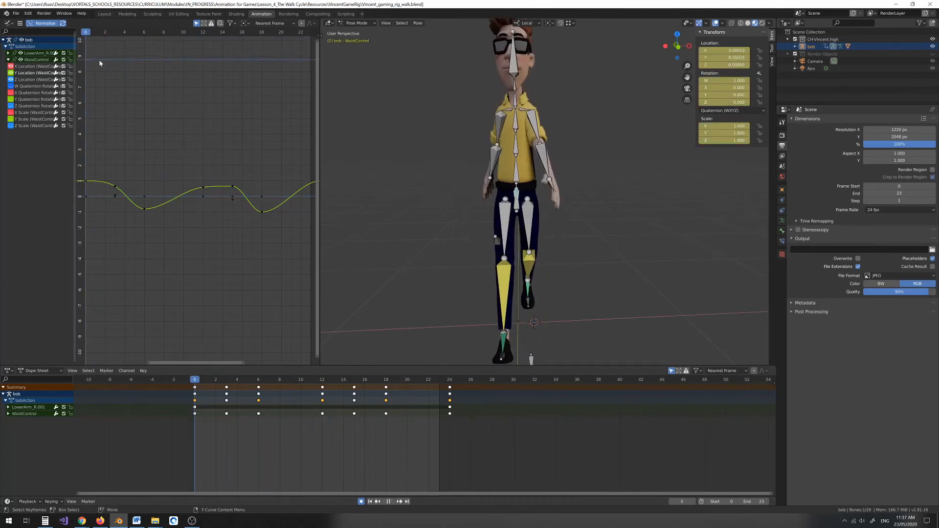
key("space")
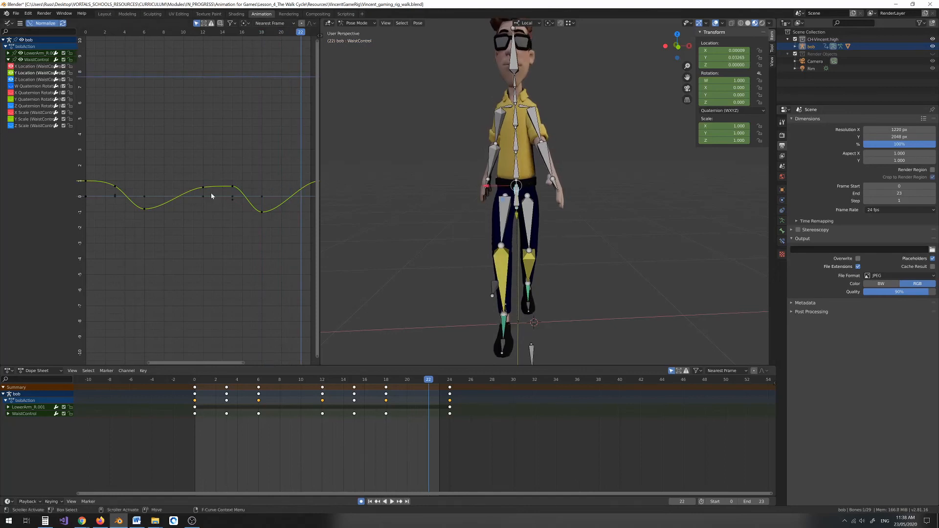
key("space")
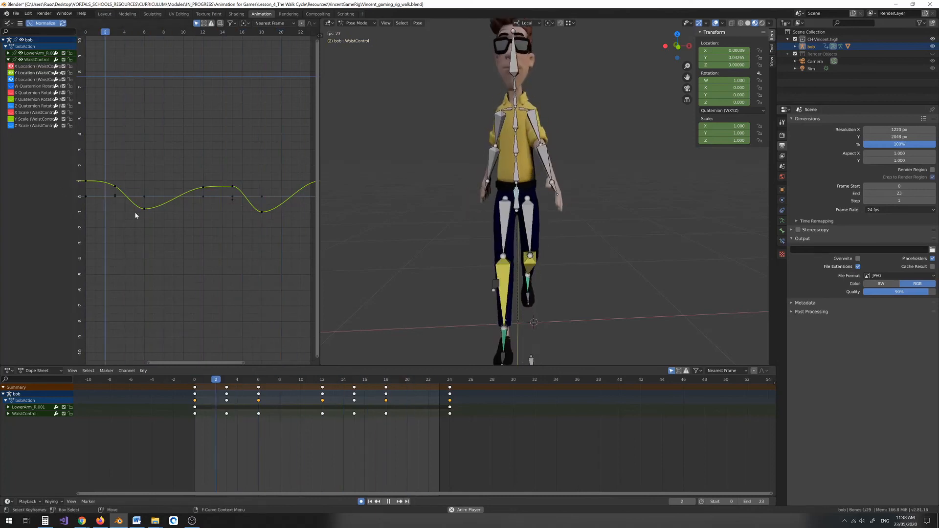
key("space")
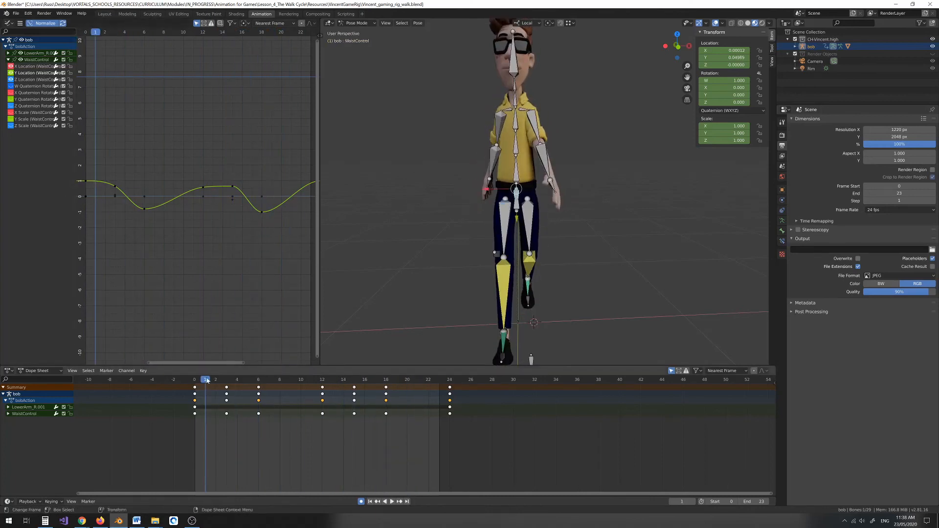
left_click(191, 384)
left_click_drag(202, 383, 325, 381)
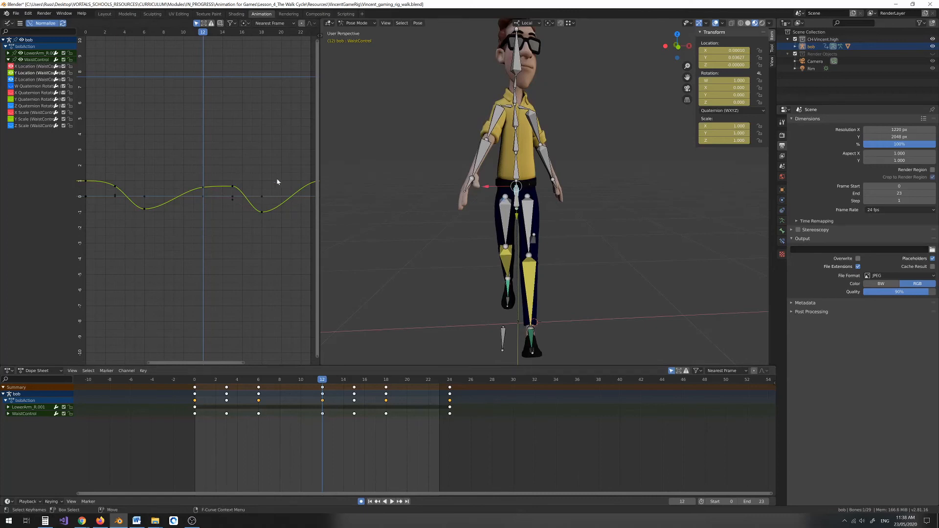
Hide WaistControl's X and Z Location curves so that only its Y Location curve is shown.
left_click(23, 79)
left_click(24, 73)
left_click(26, 80)
left_click(24, 73)
left_click(203, 182)
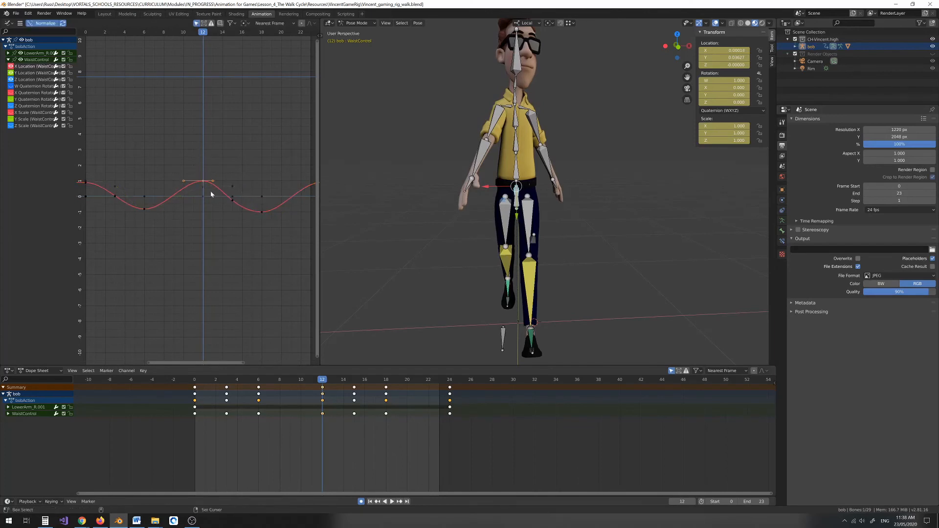
left_click(11, 66)
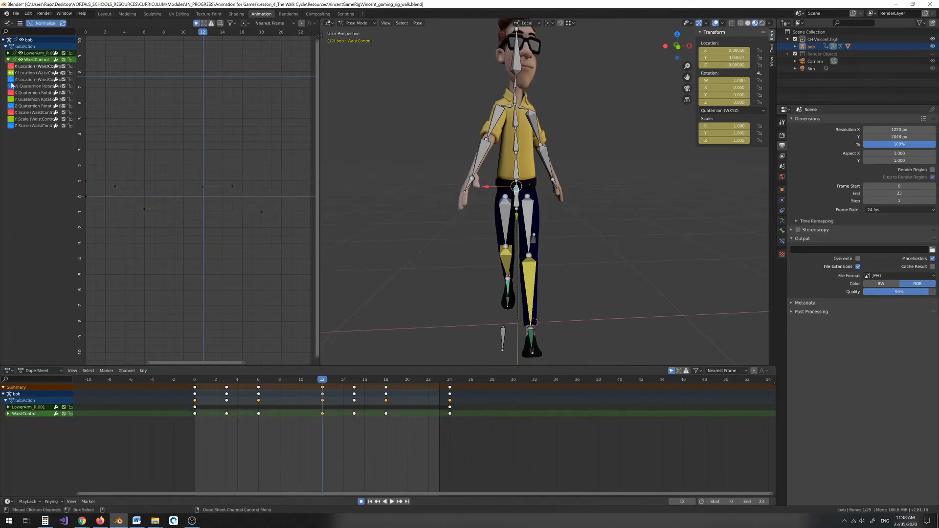
Raise WaistControl's Y Location key at frame 12 to about 0.047, lower its frame 15 key, and play the loop.
left_click(203, 189)
left_click_drag(203, 188, 201, 166)
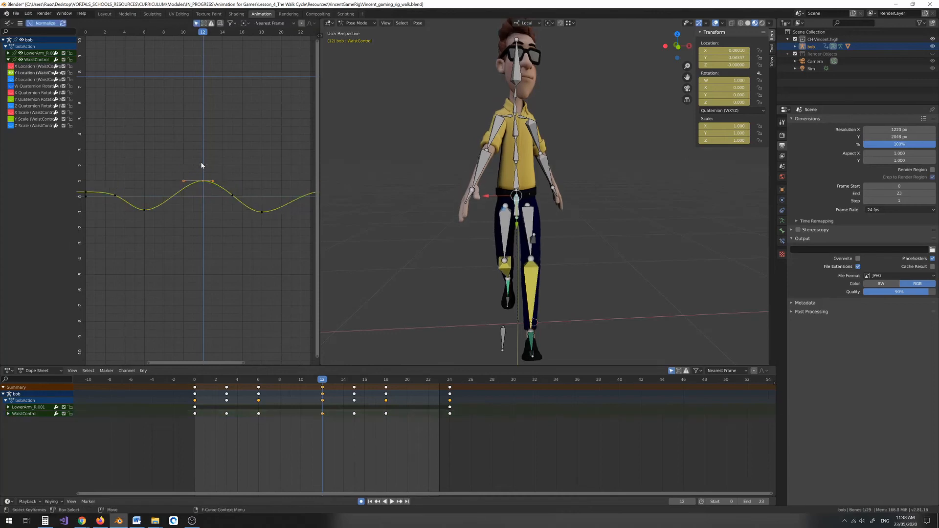
key("ctrl+z")
left_click_drag(204, 191, 232, 191)
key("space")
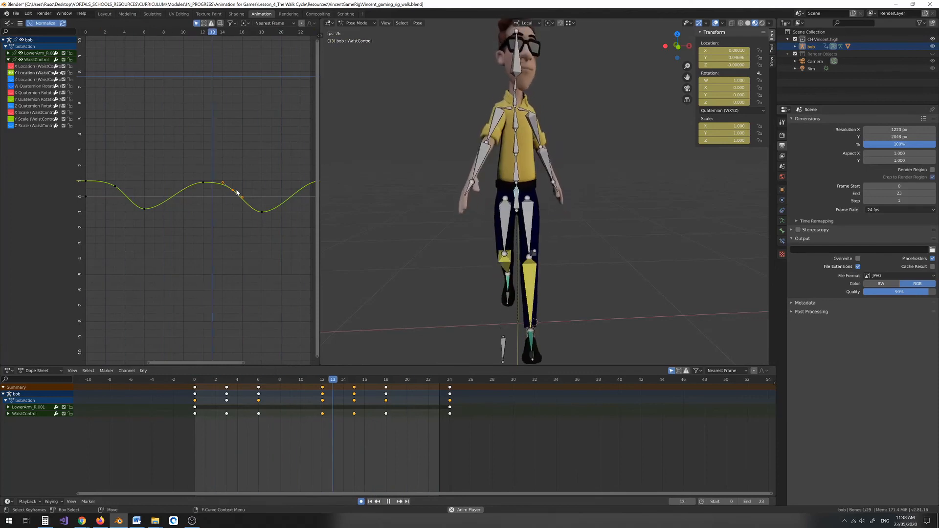
key("space")
Compare the character's poses at frames 12 and 0 in the right orthographic view.
left_click_drag(193, 34, 201, 34)
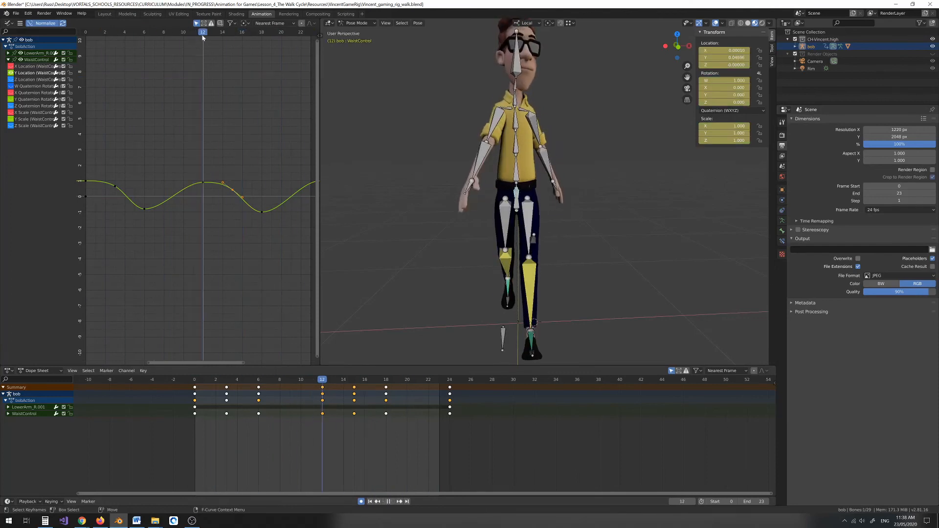
scroll(426, 206, "down", 3)
middle_click_drag(428, 208, 380, 197)
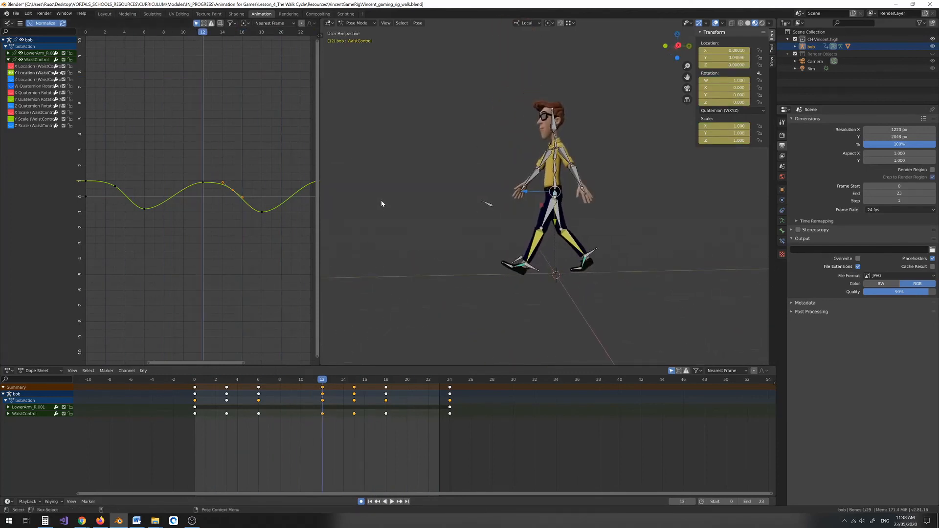
scroll(407, 212, "up", 2)
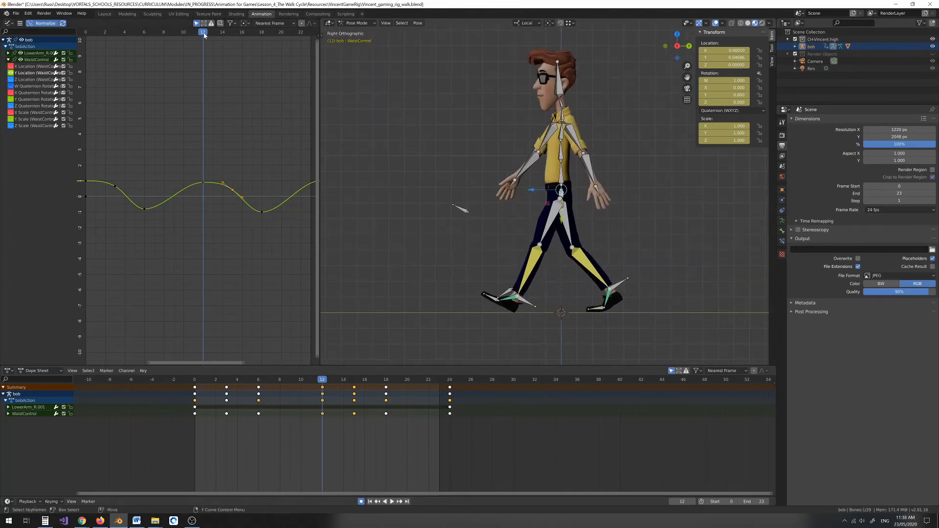
key("space")
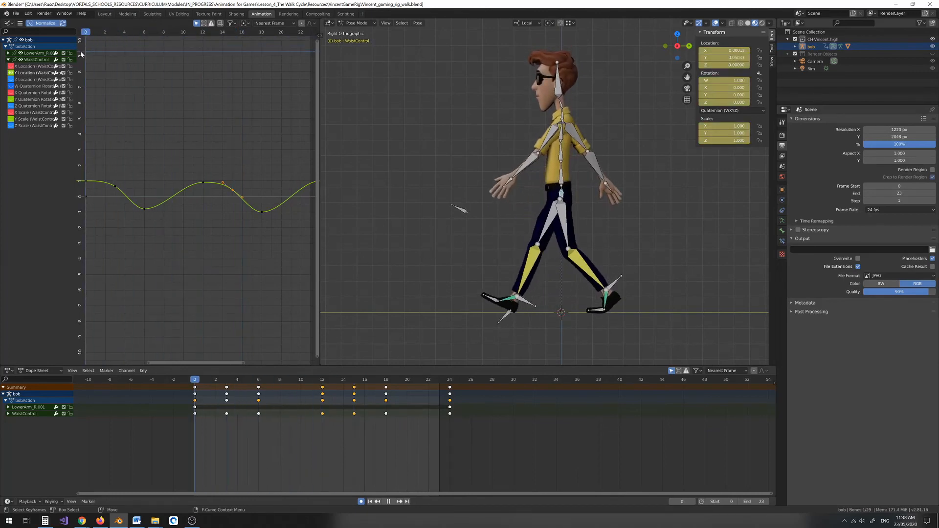
Play the loop and scrub between frames 21 and 9 to examine the waist's height against its Y Location curve.
key("space")
key("space")
left_click_drag(85, 32, 177, 48)
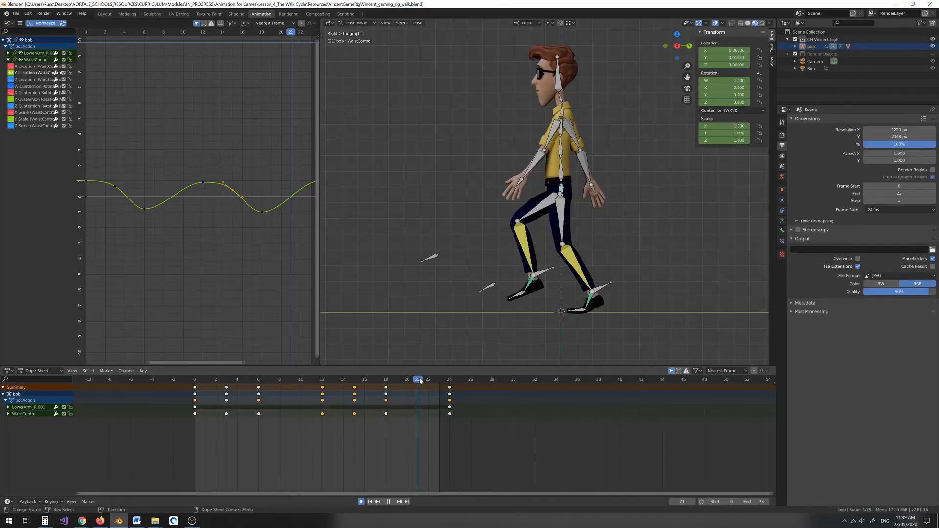
left_click_drag(419, 381, 293, 384)
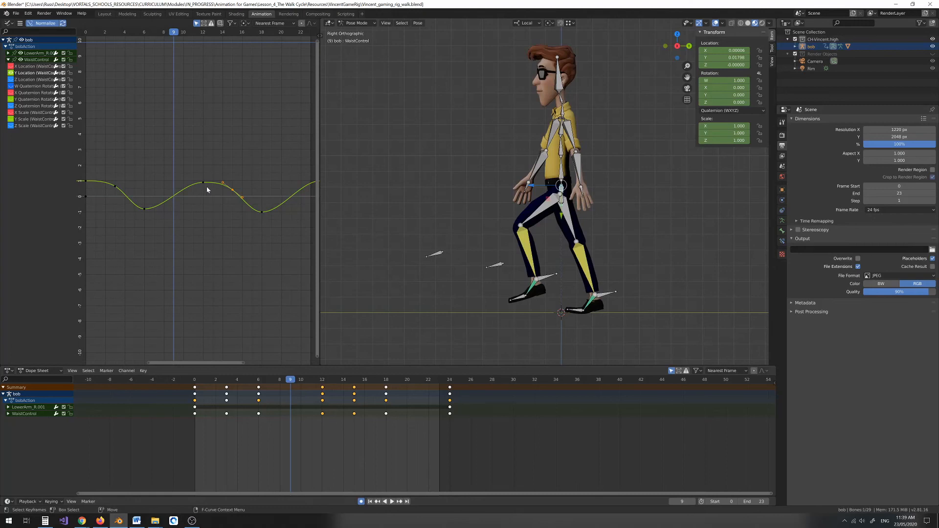
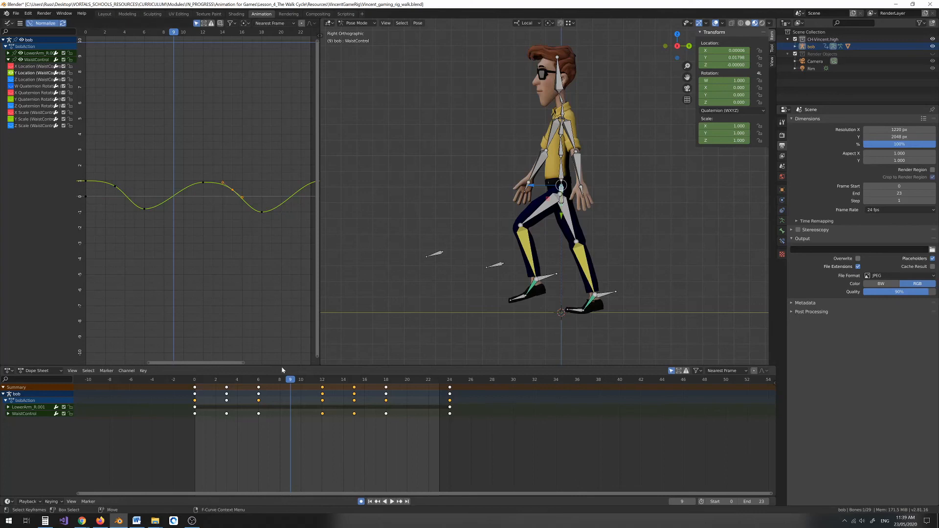
key("space")
key("space")
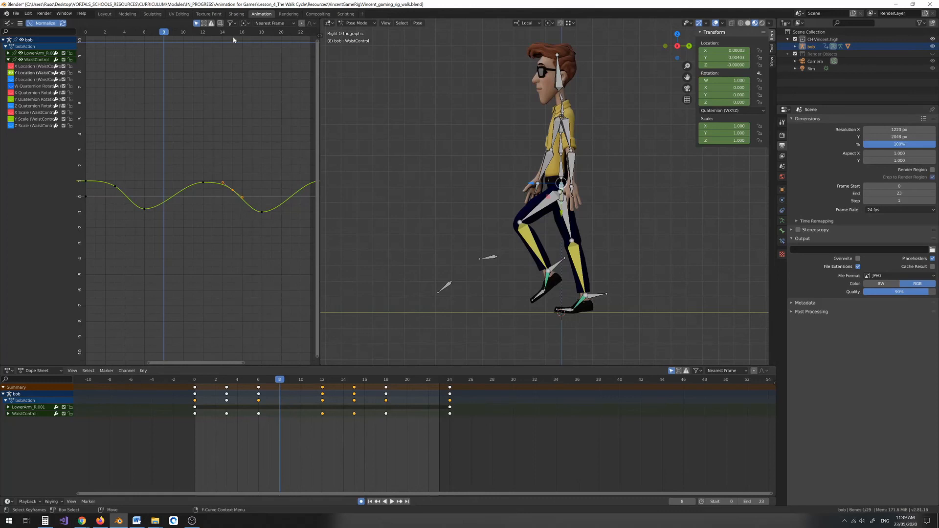
key("space")
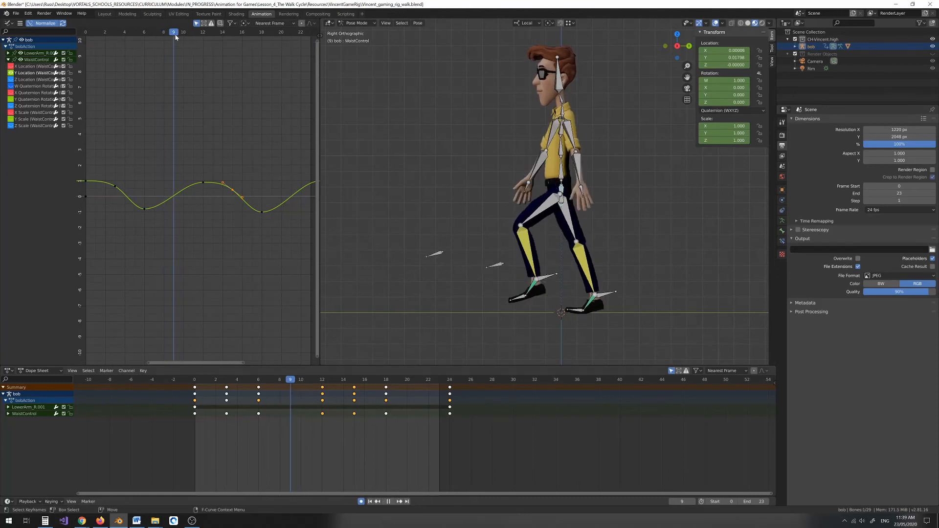
key("space")
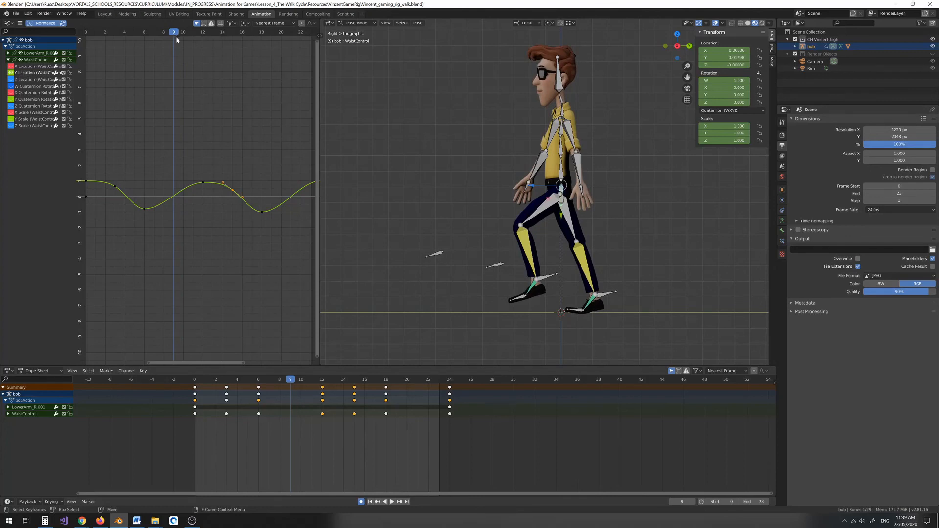
Raise WaistControl along its local Y axis at frame 9, keying a height close to that of frame 6.
key("g")
key("y")
left_click(562, 195)
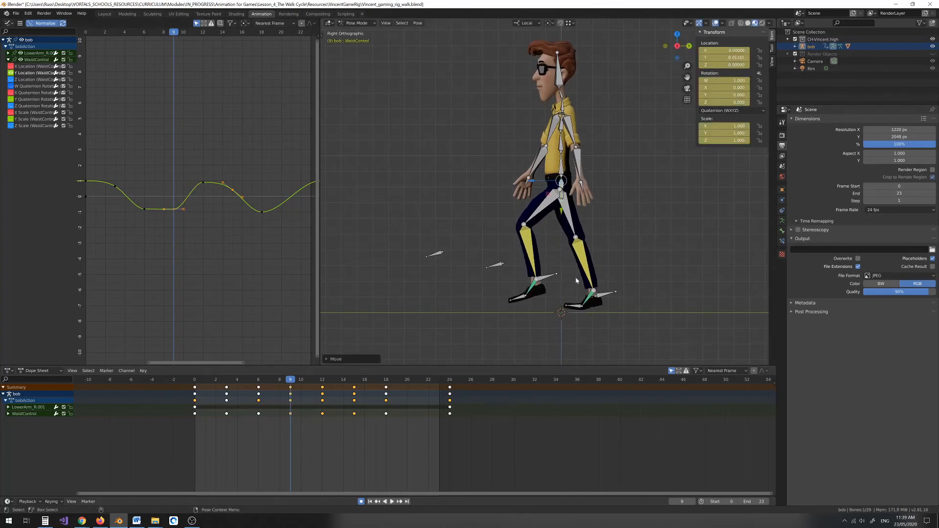
Adjust the position and rotation of Foot_IK_R and the right foot bone at frame 9 to suit the raised waist.
left_click(602, 296)
left_click_drag(599, 318, 598, 312)
right_click(600, 312)
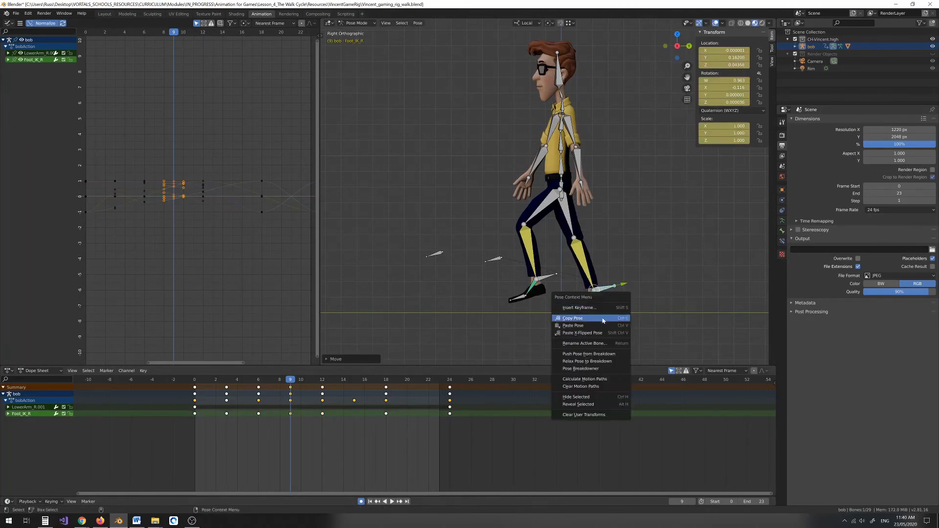
key("e")
left_click(574, 240)
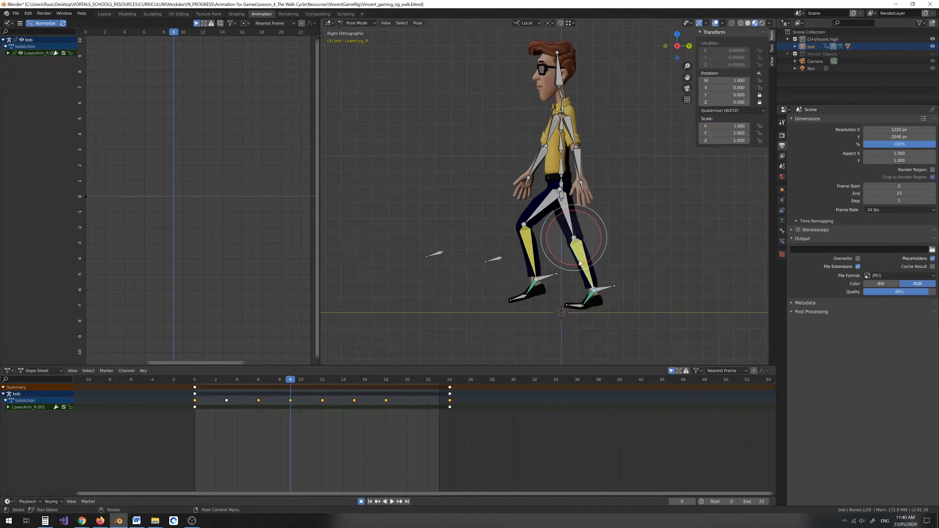
left_click(603, 291)
left_click_drag(571, 275, 568, 284)
left_click(579, 309)
left_click_drag(562, 320, 561, 315)
Try raising WaistControl slightly further along its local Y axis at frame 9.
left_click(562, 194)
key("w")
scroll(548, 210, "up", 3)
left_click_drag(571, 193, 572, 189)
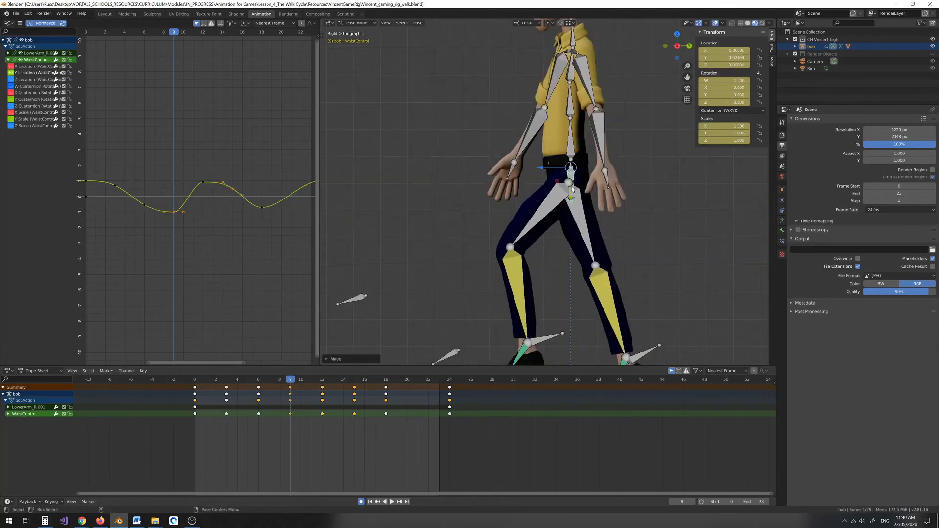
key("ctrl+z")
Switch the transform orientation to Global and readjust WaistControl's height at frames 9 and 6.
left_click(528, 23)
left_click(517, 46)
left_click_drag(570, 145, 569, 161)
key("ctrl+z")
left_click(11, 79)
key("ctrl+z")
scroll(569, 151, "down", 1)
left_click(568, 155)
key("ctrl+z")
key("space")
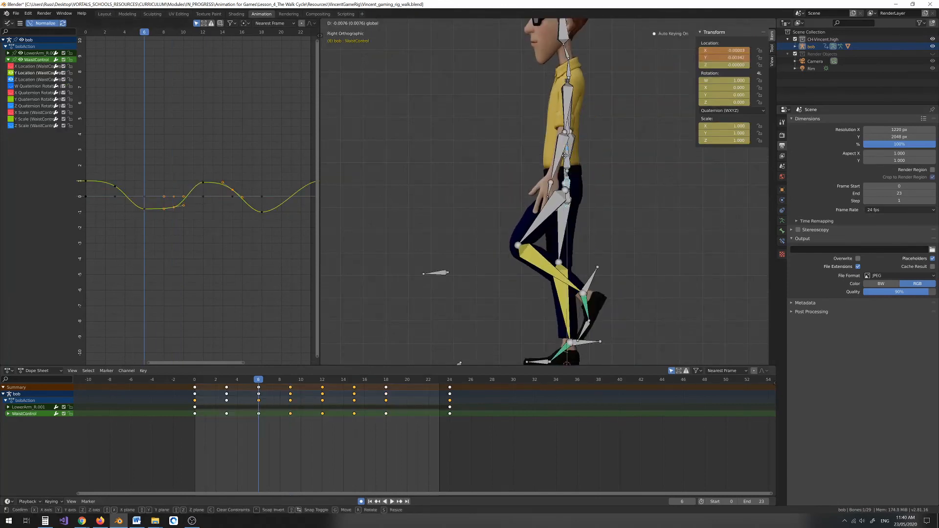
key("space")
key("period")
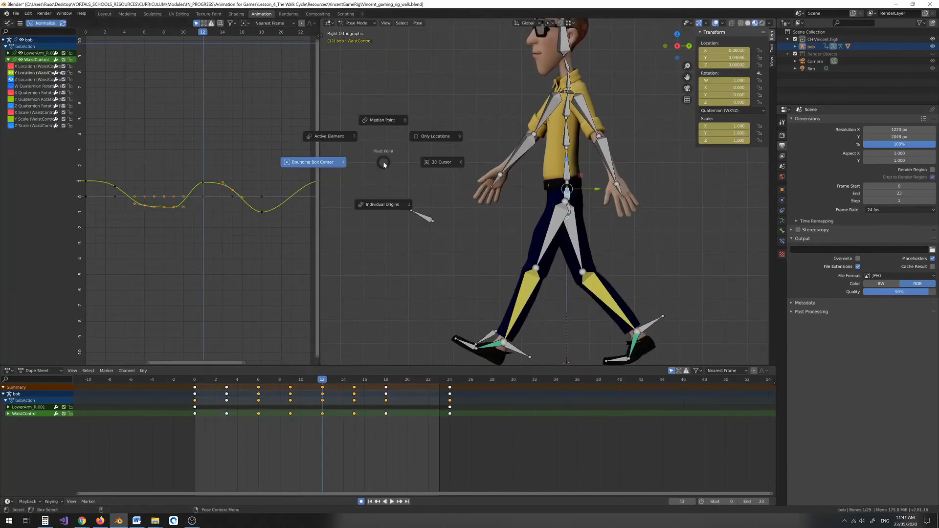
Play the loop, return to frame 9 and lift the Foot_IK_R control.
left_click(171, 33)
left_click_drag(172, 33, 85, 33)
key("space")
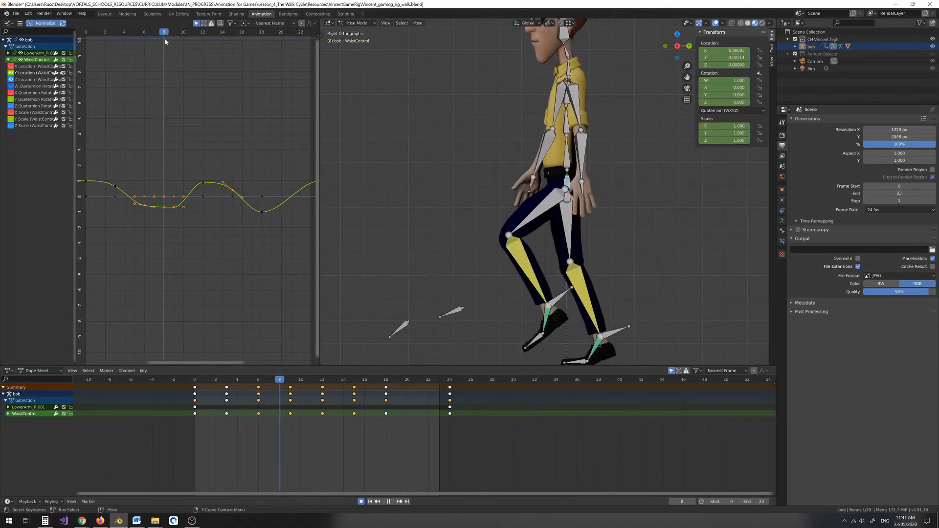
key("space")
left_click(626, 327)
left_click_drag(627, 321, 625, 313)
scroll(625, 313, "down", 2)
Rotate Foot_IK_R to raise the right heel at frame 9 and bend the foot bone so the toes stay on the ground.
key("e")
left_click_drag(615, 271, 610, 266)
left_click(581, 309)
left_click_drag(566, 293, 569, 289)
left_click(604, 278)
left_click_drag(614, 270, 612, 267)
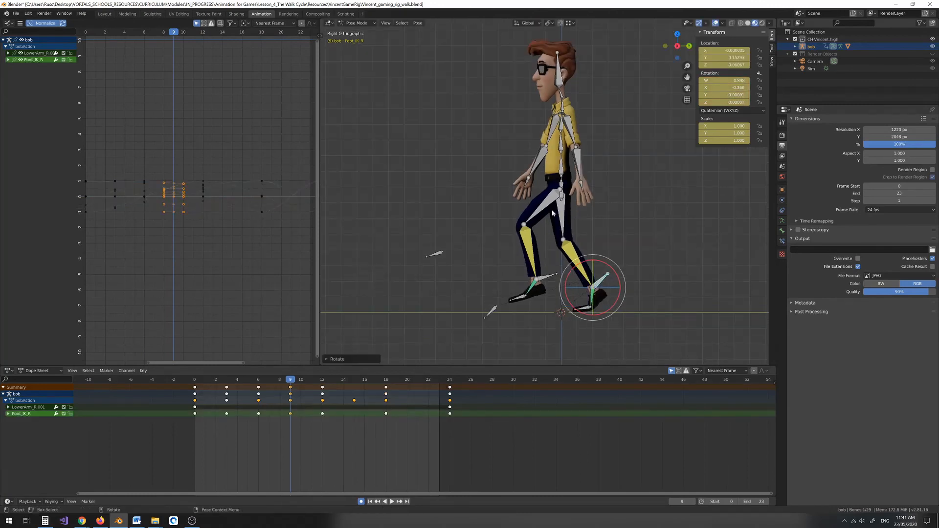
Raise WaistControl slightly at frame 9 so that its Y Location curve bottoms out there.
scroll(572, 195, "up", 2)
left_click(569, 181)
key("w")
left_click_drag(567, 148, 566, 146)
Slightly adjust WaistControl's Y Location key at frame 12 in the Graph Editor.
left_click_drag(290, 380, 322, 381)
left_click(203, 183)
key("g")
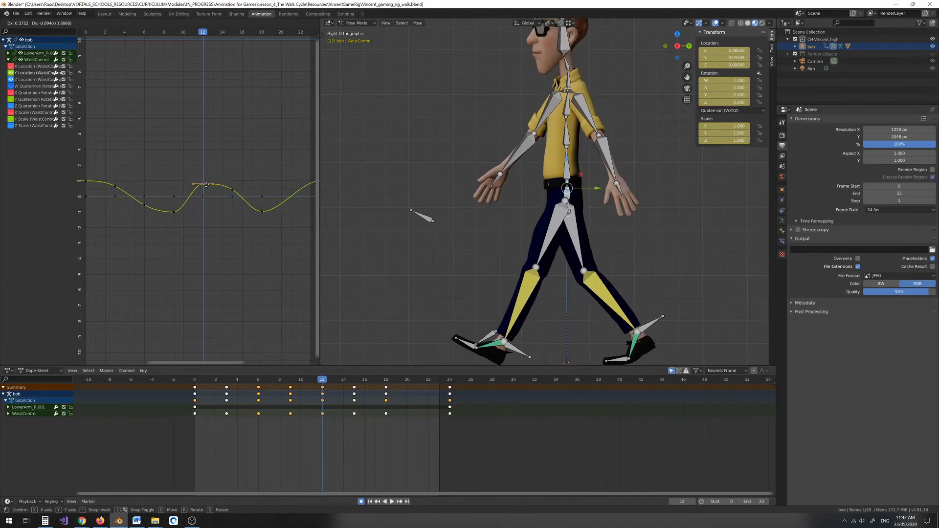
left_click(207, 183)
Play the loop and adjust WaistControl's height at frames 18 and 21.
key("space")
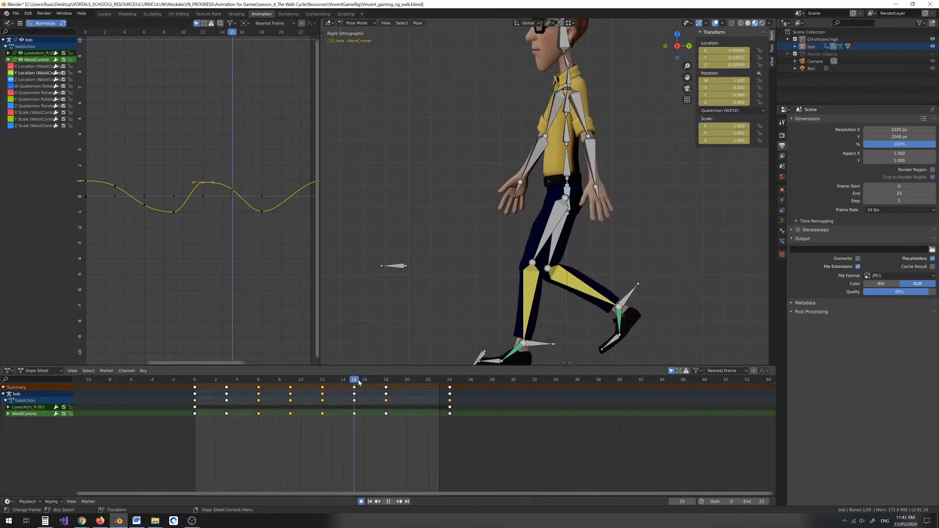
key("space")
key("g")
left_click_drag(565, 160, 566, 149)
left_click(417, 380)
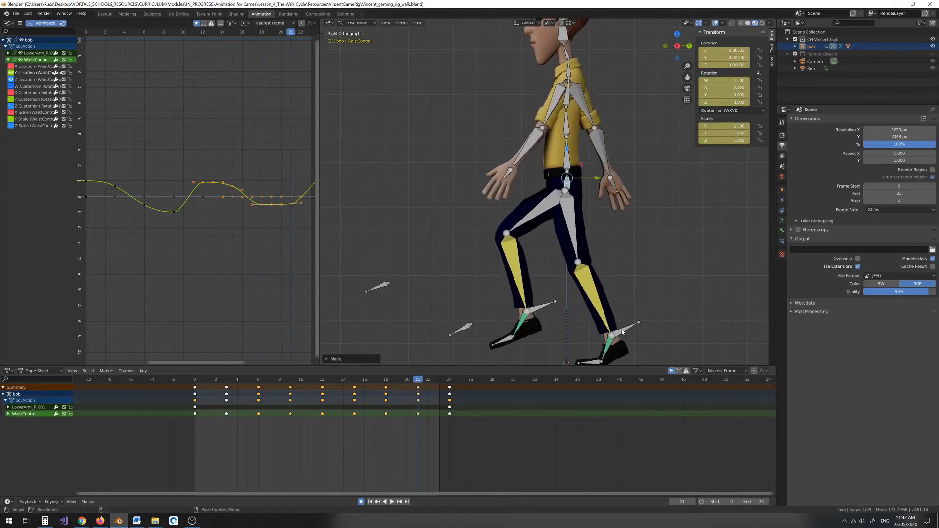
At frame 21, lift the left heel using Foot_IK_L and Foot_L, and raise WaistControl slightly.
left_click(622, 332)
scroll(623, 332, "down", 1)
key("r")
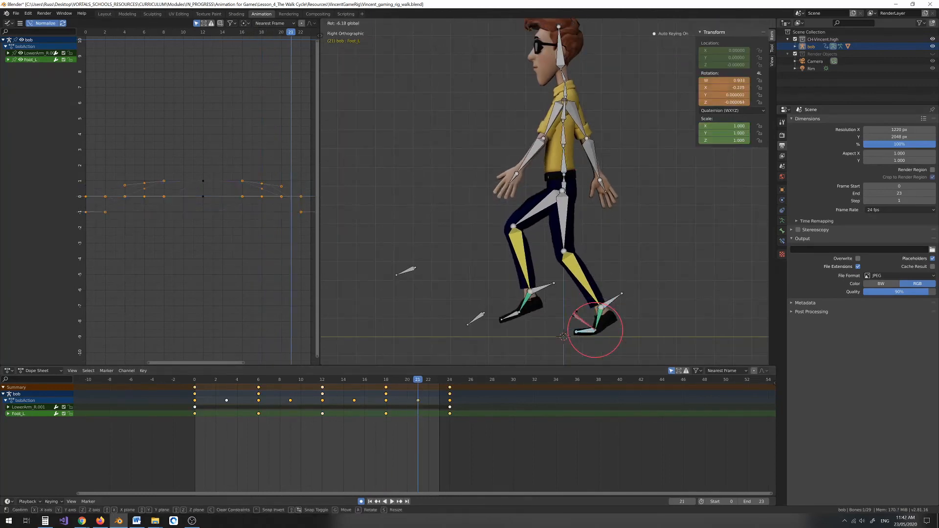
left_click_drag(574, 313, 574, 313)
left_click(562, 185)
left_click_drag(562, 180, 562, 176)
left_click(612, 300)
left_click_drag(585, 285, 586, 285)
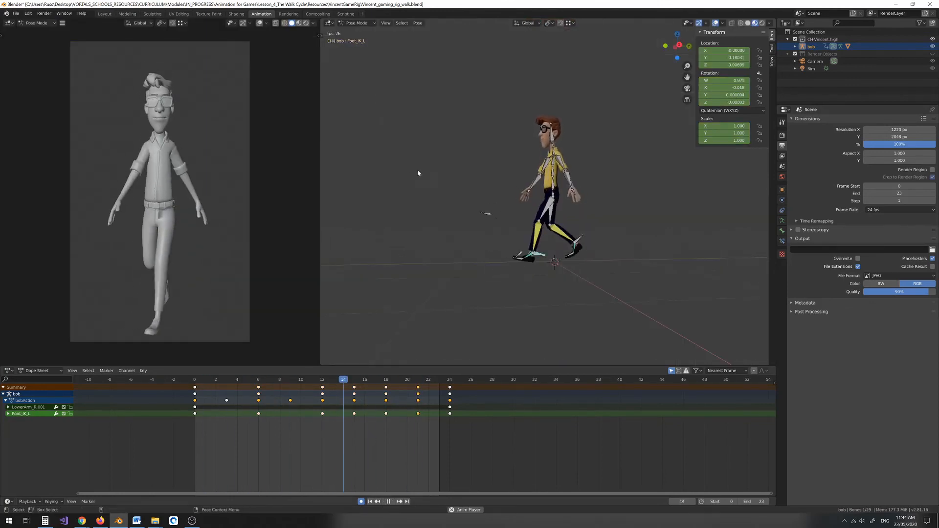
Play the walk cycle and examine it from the front and the side.
key("space")
middle_click_drag(422, 167, 490, 183)
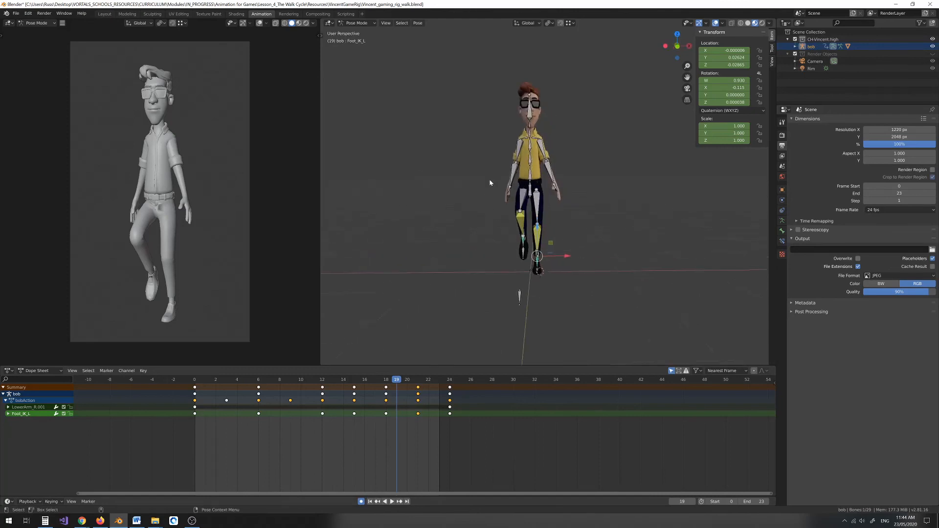
key("space")
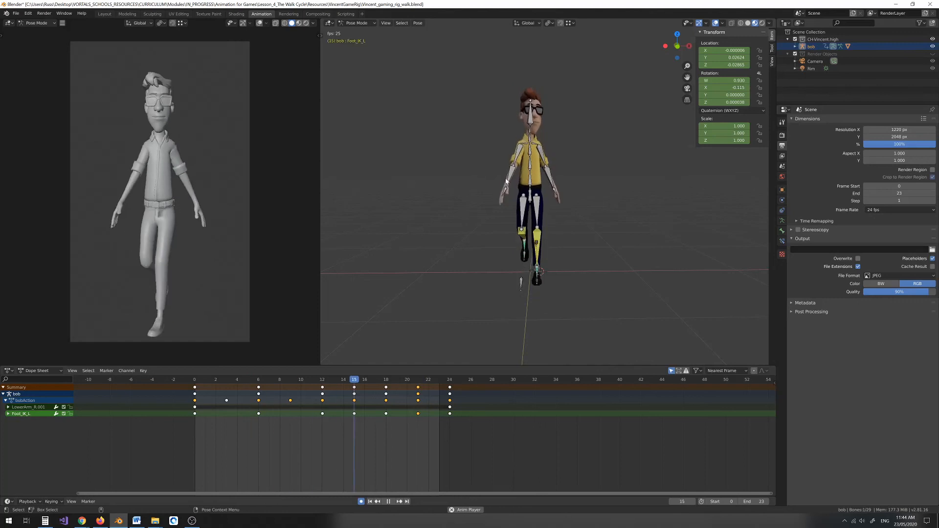
middle_click_drag(510, 183, 430, 168)
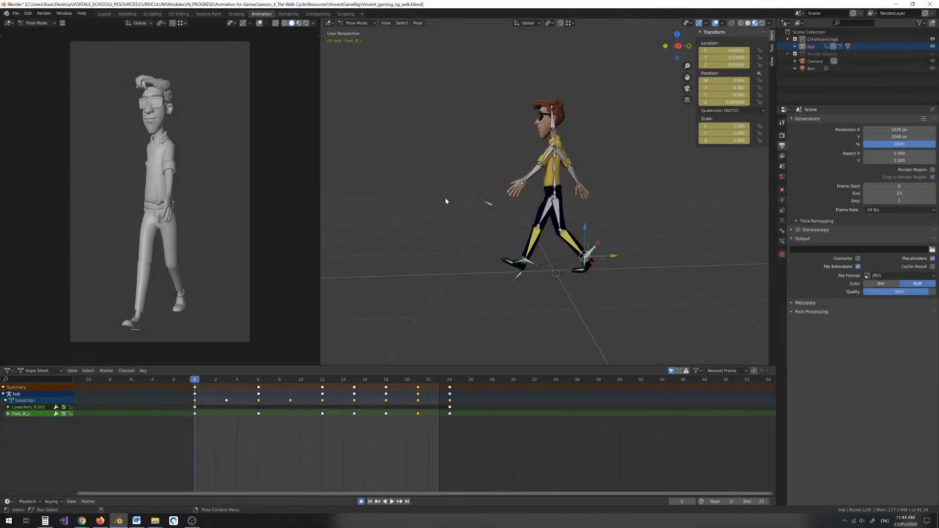
Compare the character's contact poses at frames 0, 12 and 24.
left_click(322, 384)
left_click(195, 382)
left_click(322, 382)
left_click(197, 379)
left_click(323, 382)
left_click(449, 381)
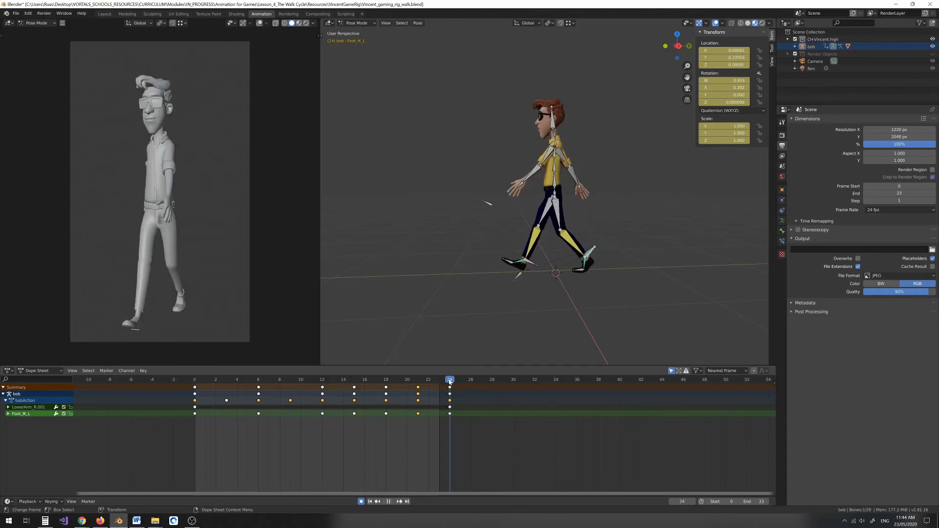
left_click(195, 382)
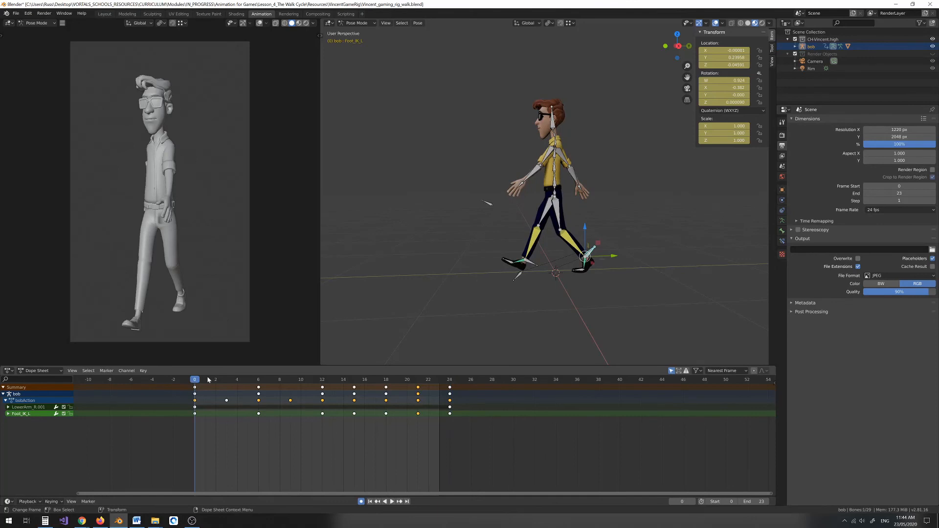
left_click(321, 381)
left_click(449, 381)
left_click(195, 381)
left_click(322, 381)
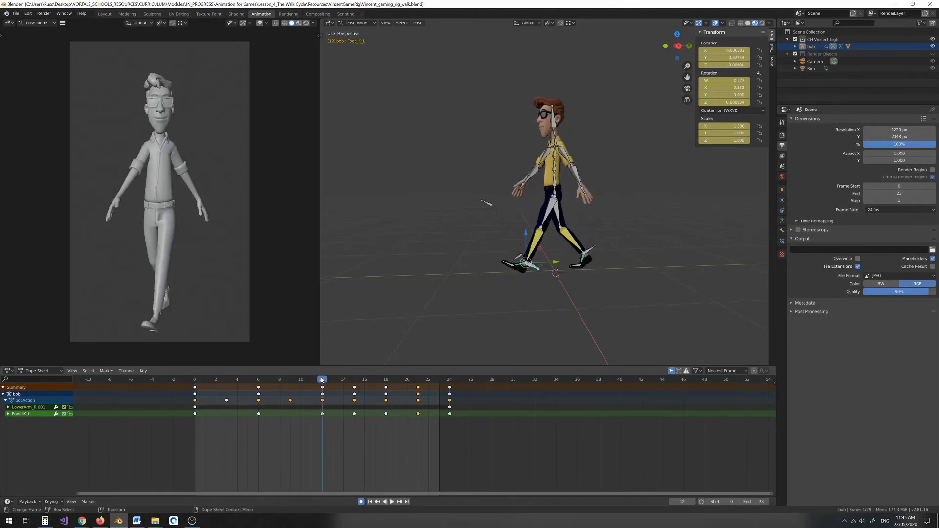
left_click(450, 381)
left_click(194, 380)
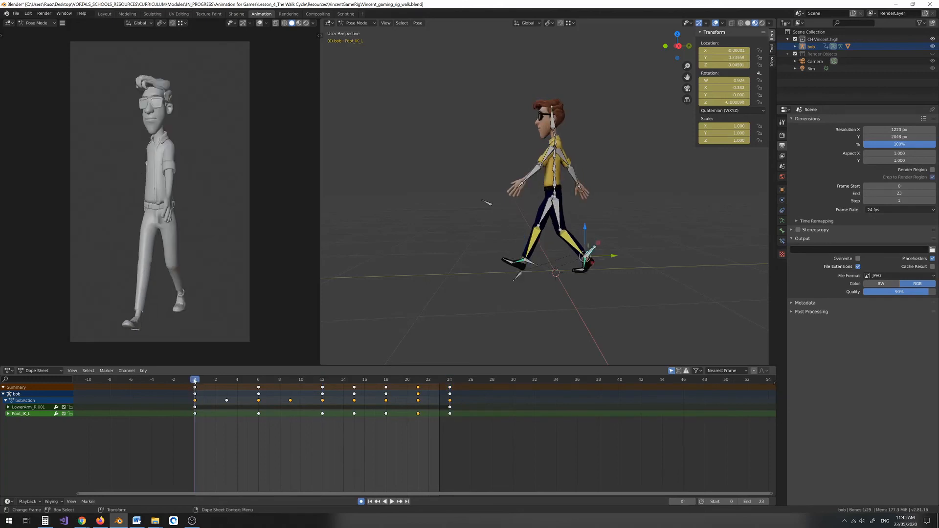
left_click(319, 381)
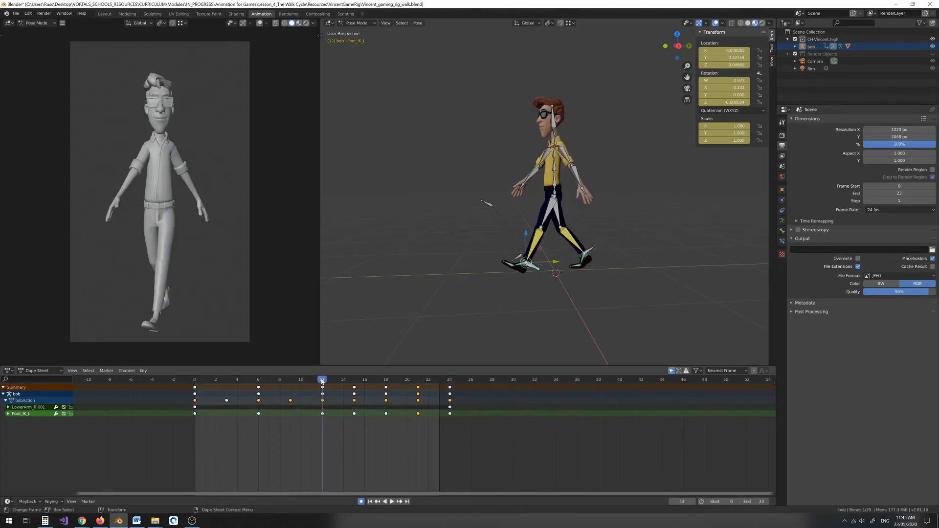
Review the contact and passing poses from the side at frames 0, 6, 12, 18 and 24.
left_click(258, 381)
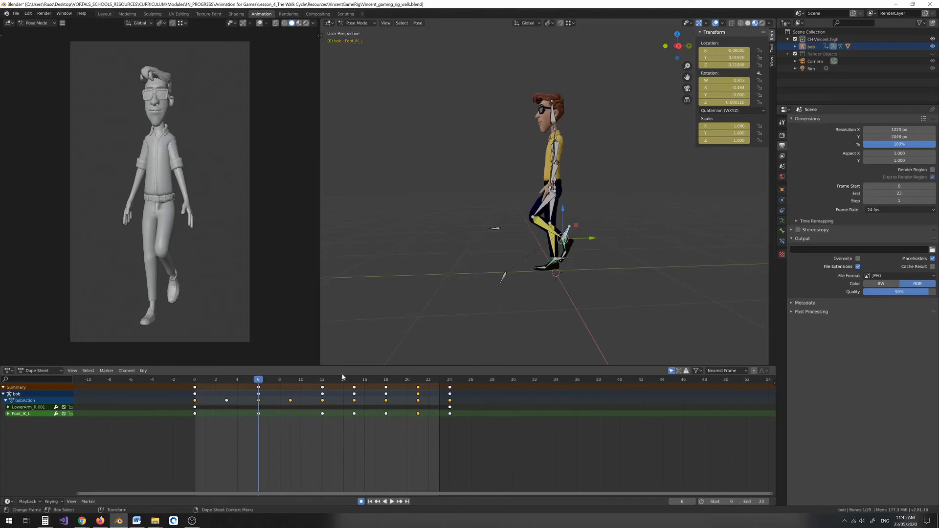
mouse_move(550, 281)
middle_mouse_down()
mouse_move(469, 283)
mouse_move(550, 282)
middle_mouse_up()
scroll(550, 282, "up", 1)
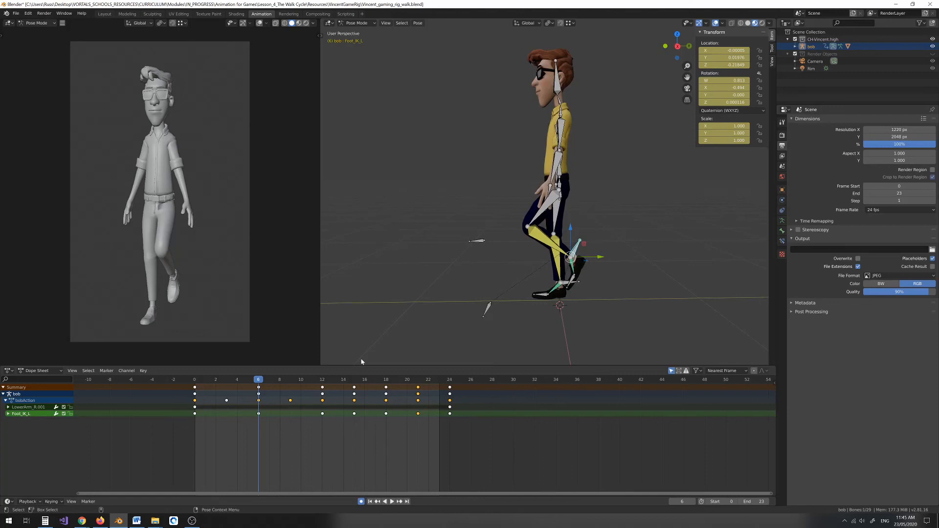
left_click(322, 380)
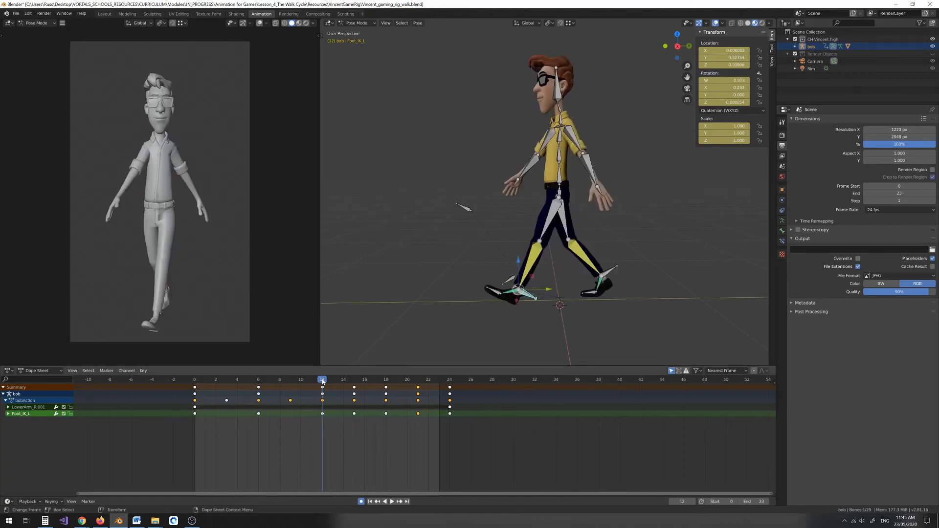
left_click(194, 381)
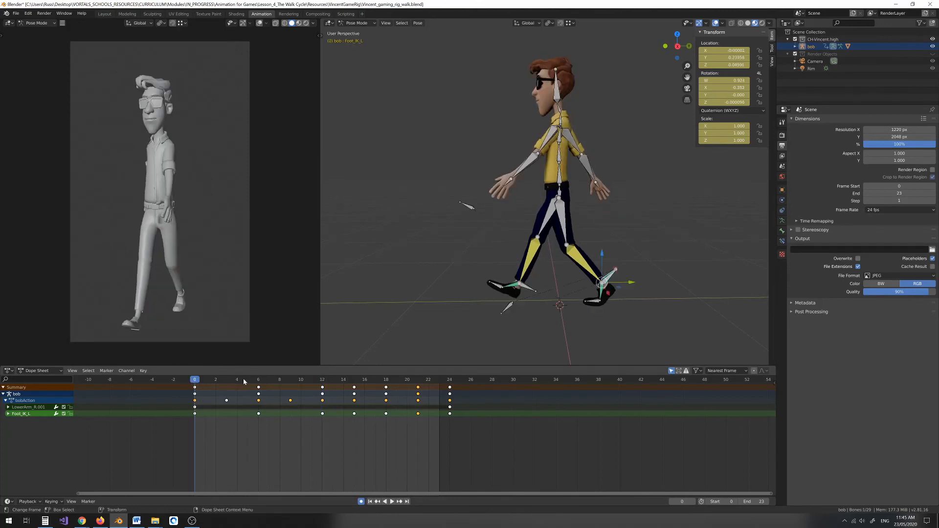
left_click(259, 381)
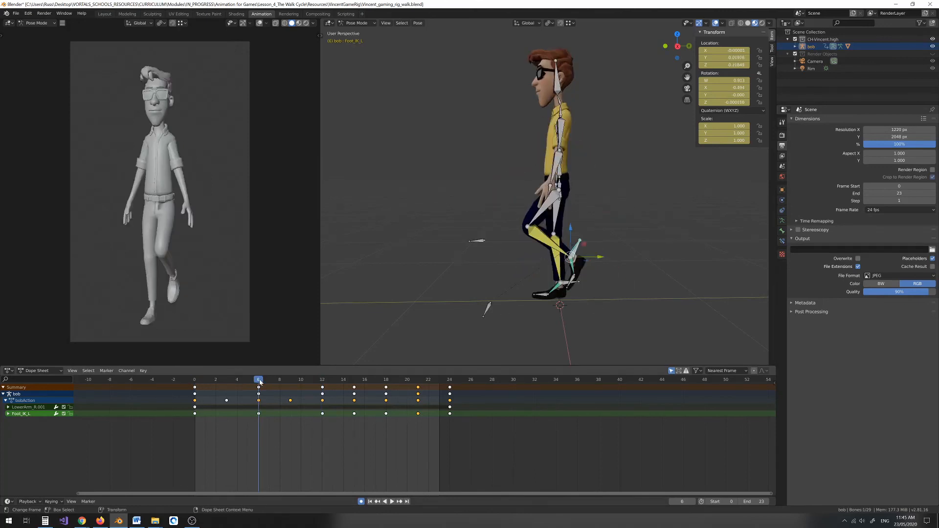
left_click(322, 381)
left_click(386, 381)
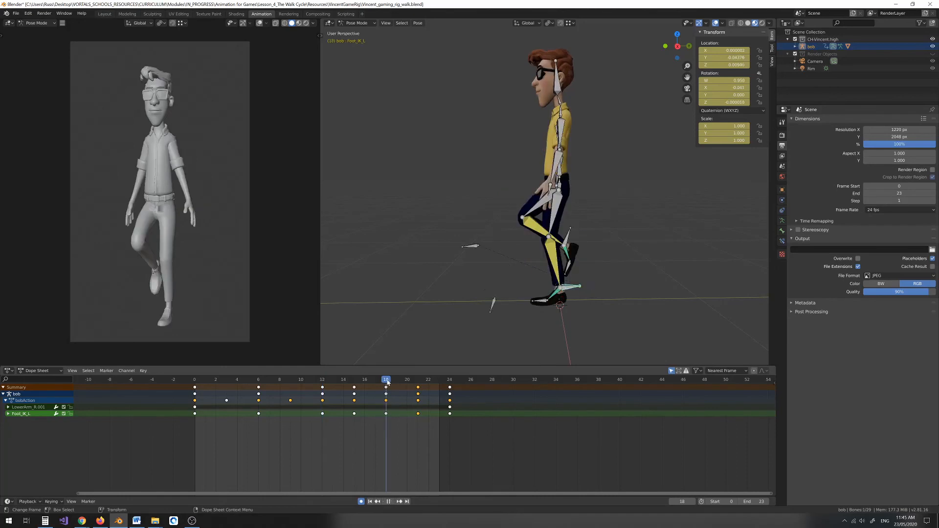
left_click(450, 380)
Recheck how the stride's contact pose at frame 12 matches those at frames 0 and 24.
left_click(194, 381)
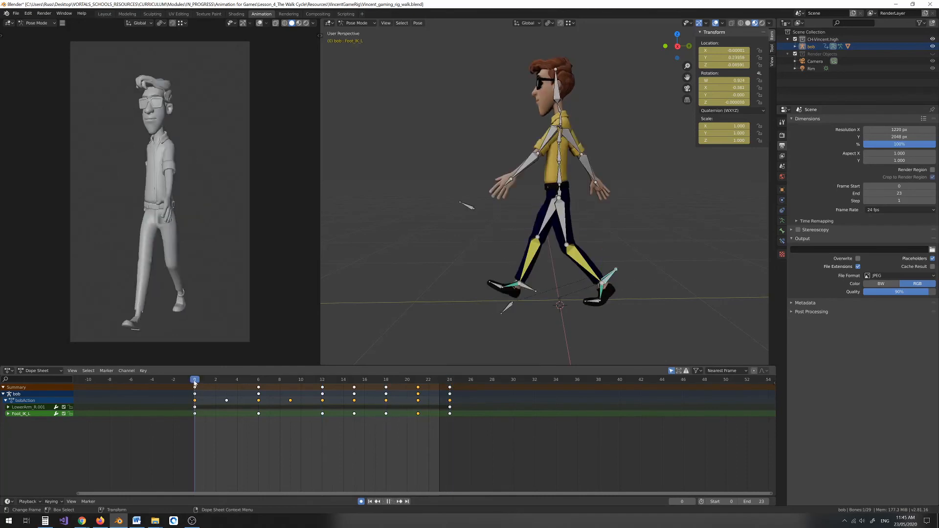
left_click(322, 380)
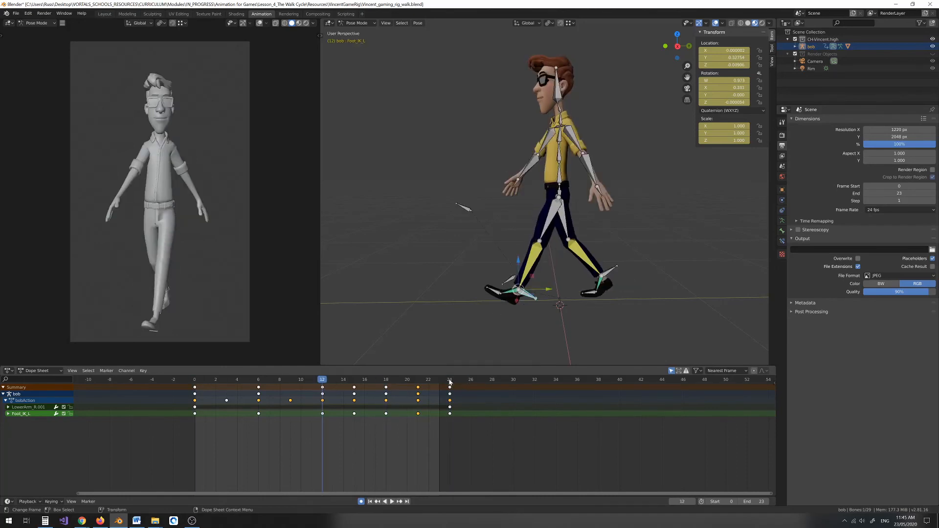
left_click(450, 381)
left_click(194, 380)
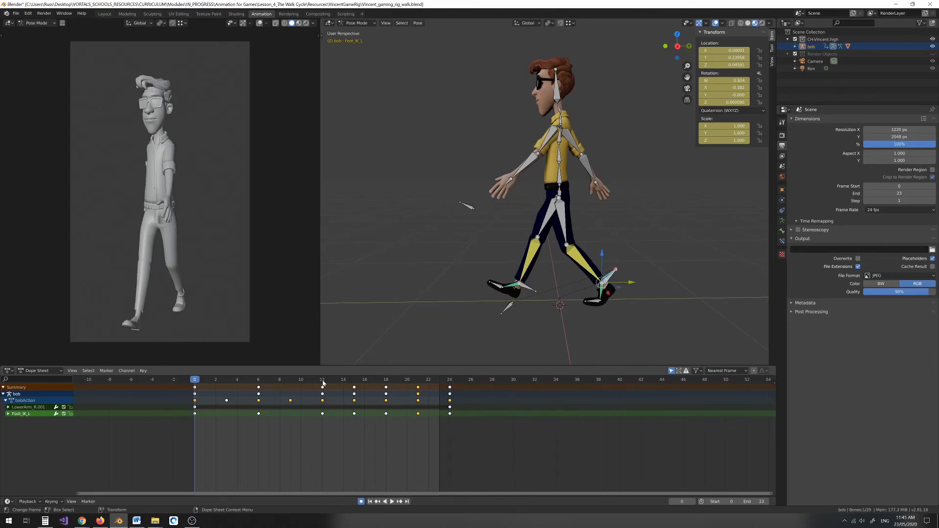
left_click(323, 380)
left_click(449, 380)
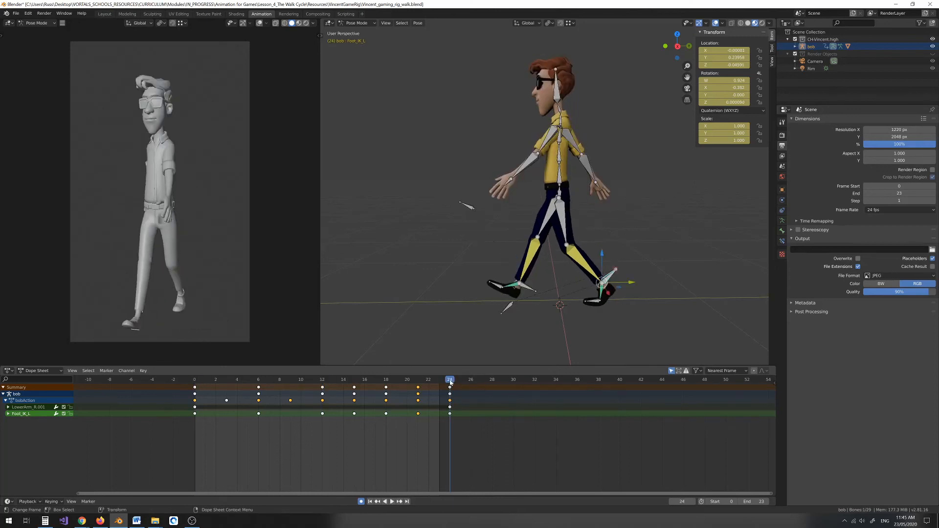
Examine the passing poses at frames 6 and 18, and the in-between poses at frames 3 and 9.
left_click(258, 380)
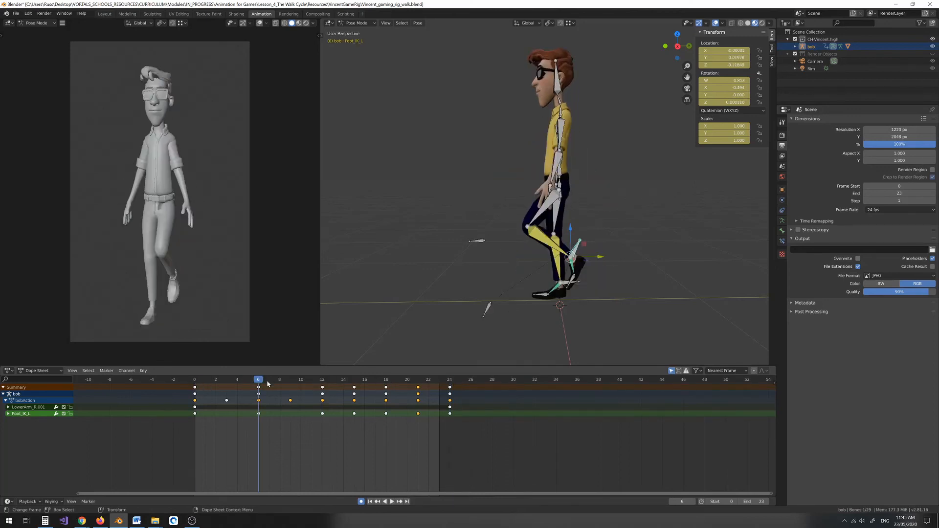
left_click(386, 381)
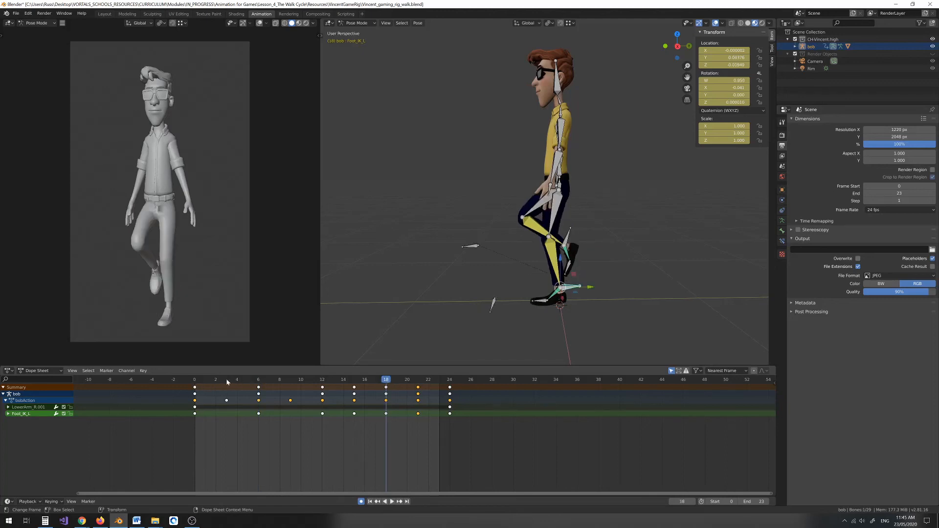
key("space")
left_click(291, 381)
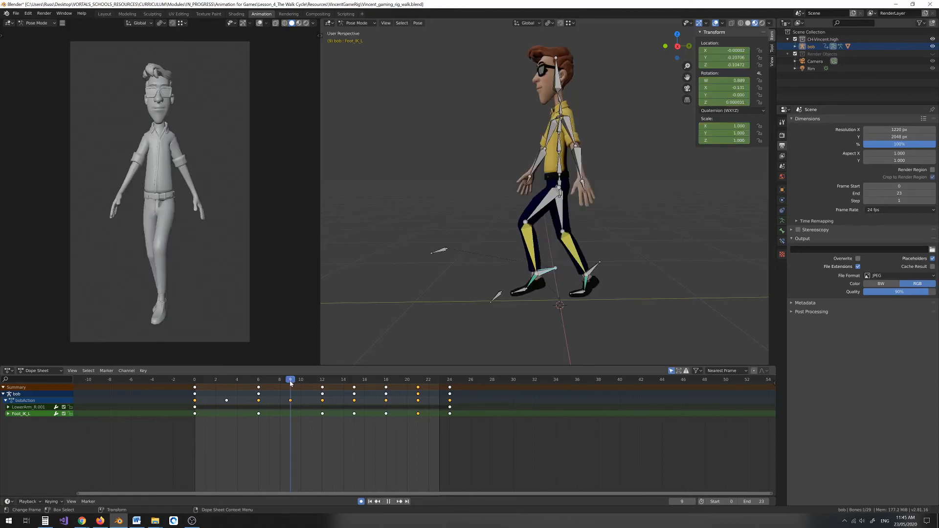
key("space")
left_click(226, 381)
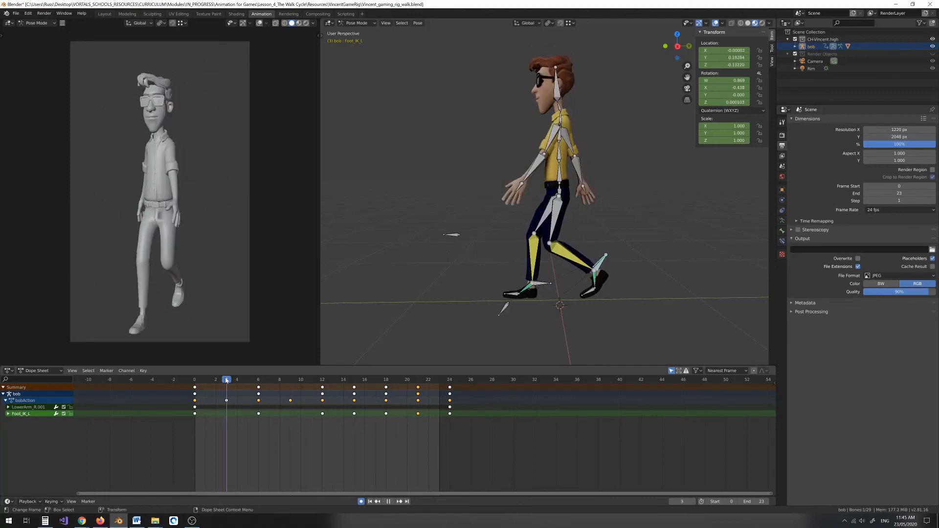
key("space")
left_click(291, 381)
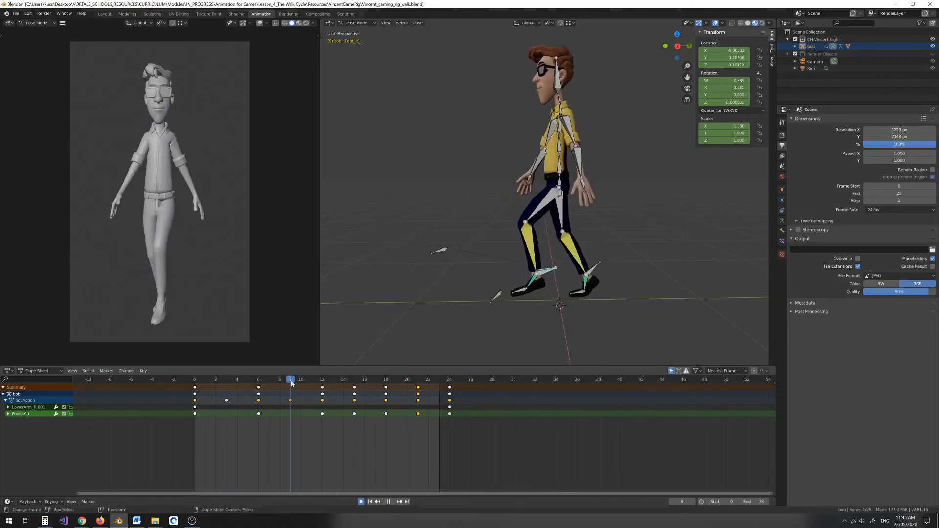
Return to frame 0 and play the walk cycle from the side.
left_click(195, 381)
mouse_move(196, 383)
left_mouse_down()
mouse_move(354, 392)
mouse_move(448, 381)
mouse_move(185, 376)
left_mouse_up()
key("space")
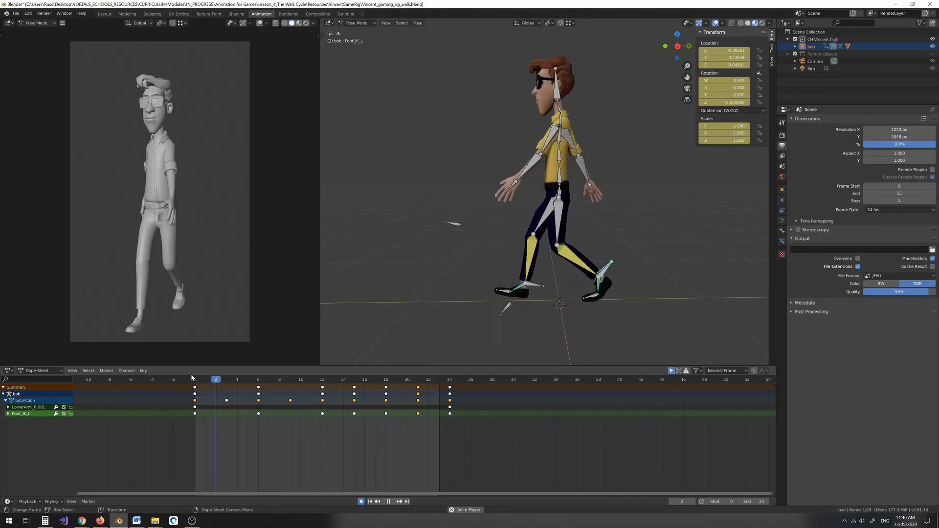